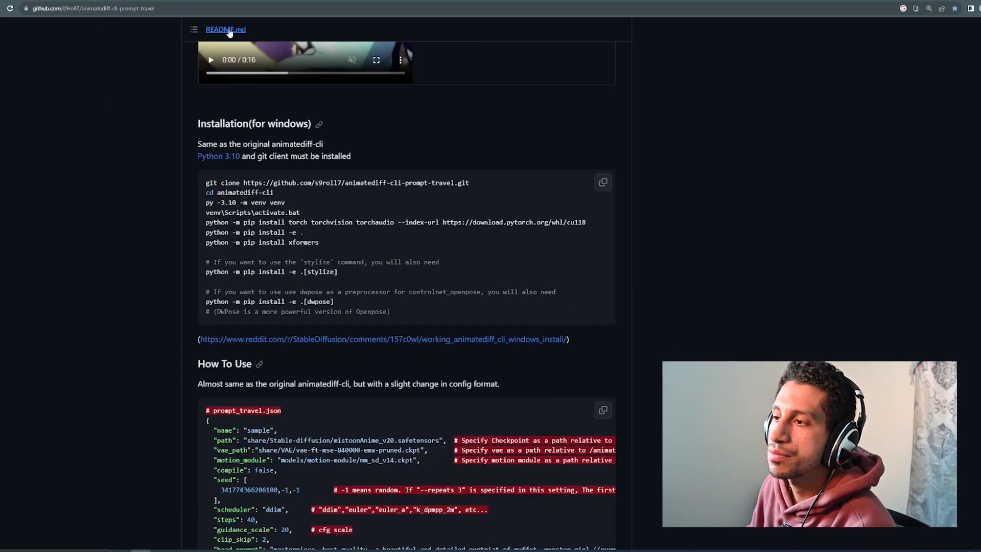
Step: Copy the README's git clone command for animatediff-cli-prompt-travel, then bring up the Tutorials folder
scroll(416, 215, "up", 4)
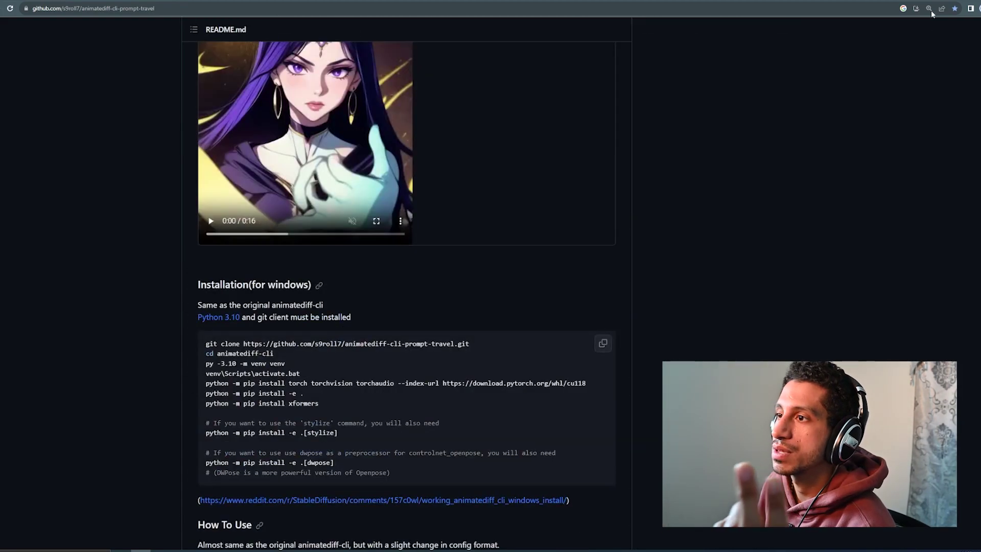
scroll(622, 151, "up", 15)
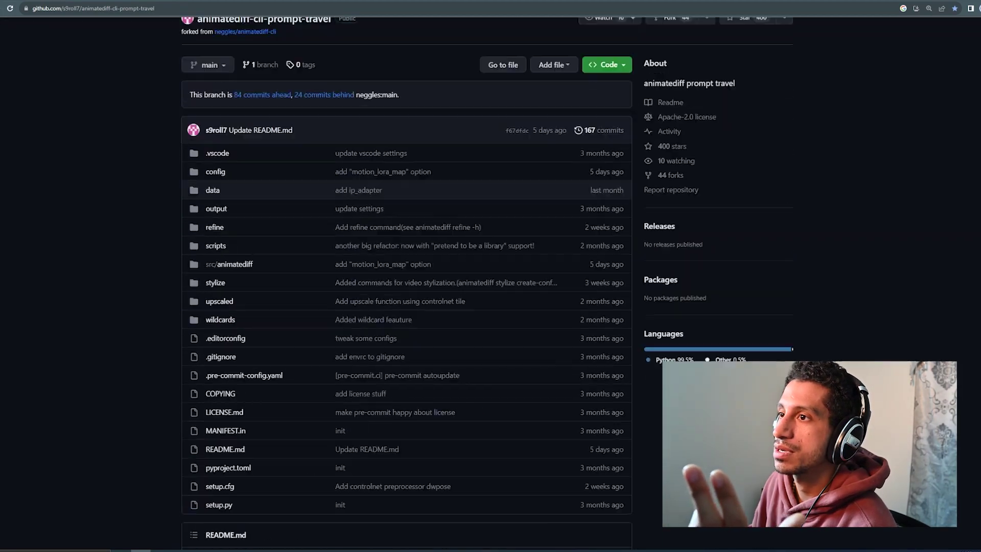
scroll(599, 181, "down", 20)
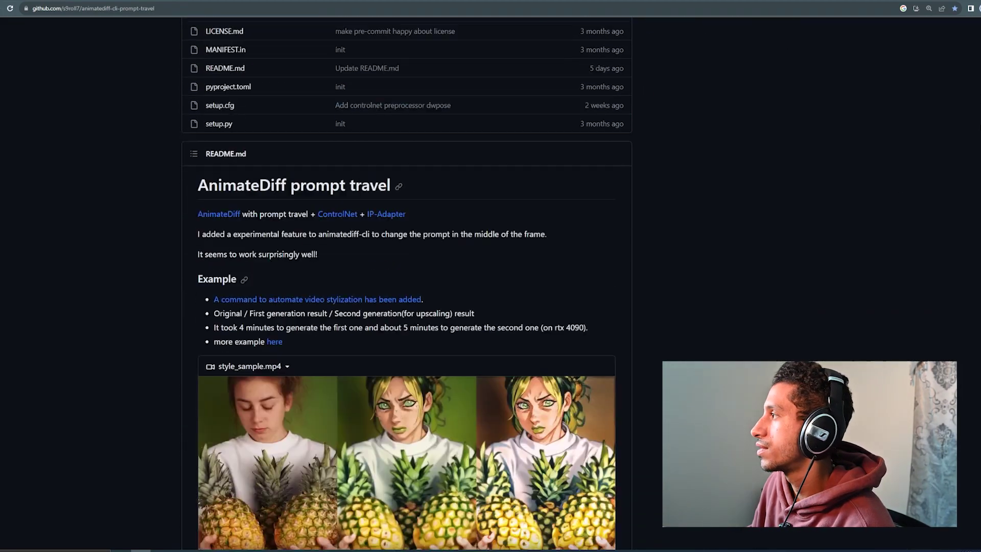
scroll(955, 261, "down", 20)
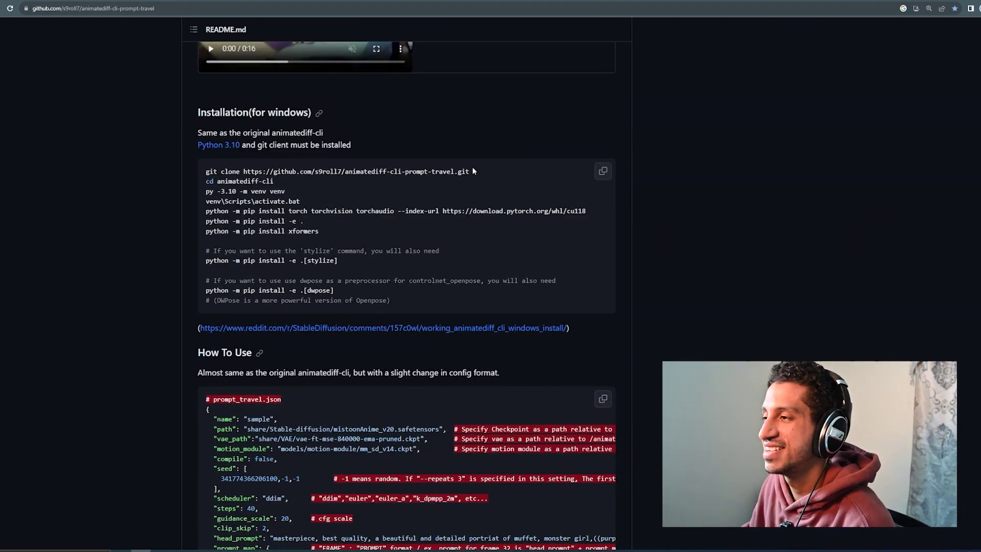
mouse_move(478, 174)
left_mouse_down()
mouse_move(228, 189)
mouse_move(193, 173)
left_mouse_up()
key("ctrl+c")
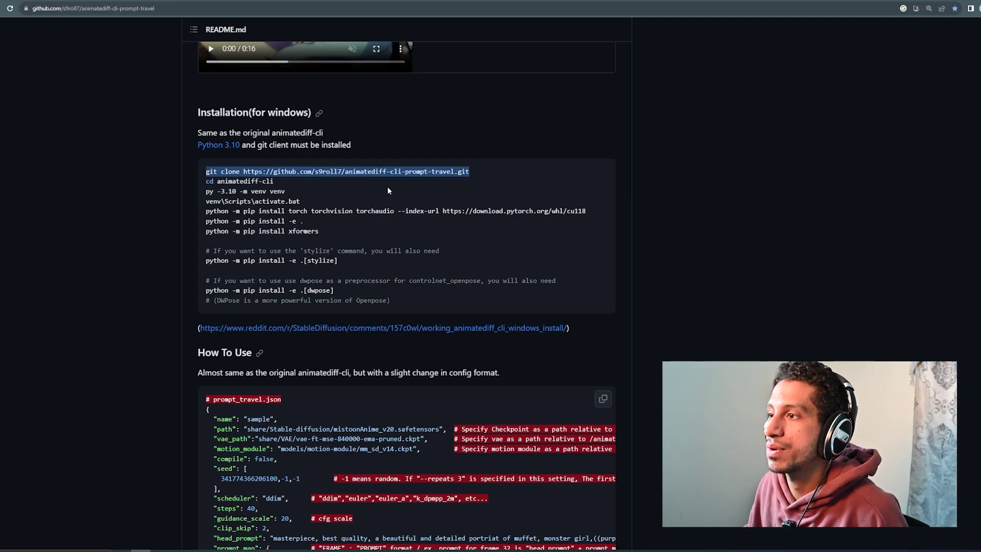
key("alt+Tab")
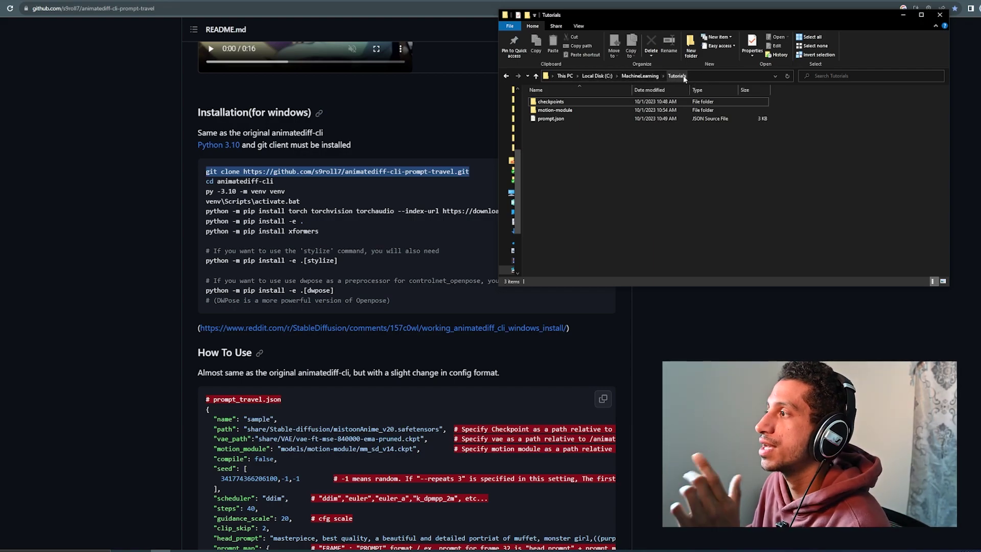
Step: Open a command prompt in the Tutorials folder and run the pasted git clone command
left_click(707, 75)
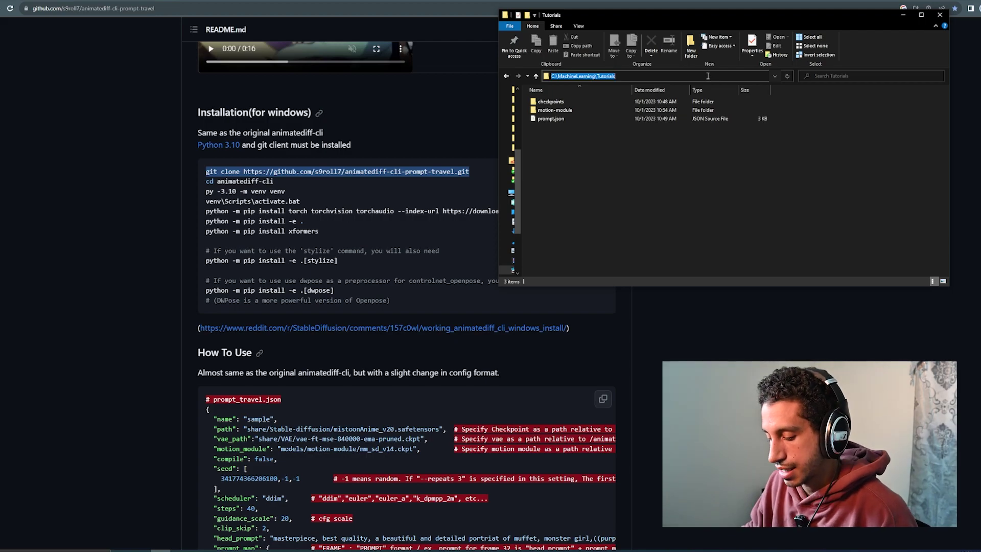
type("cmd")
key("Return")
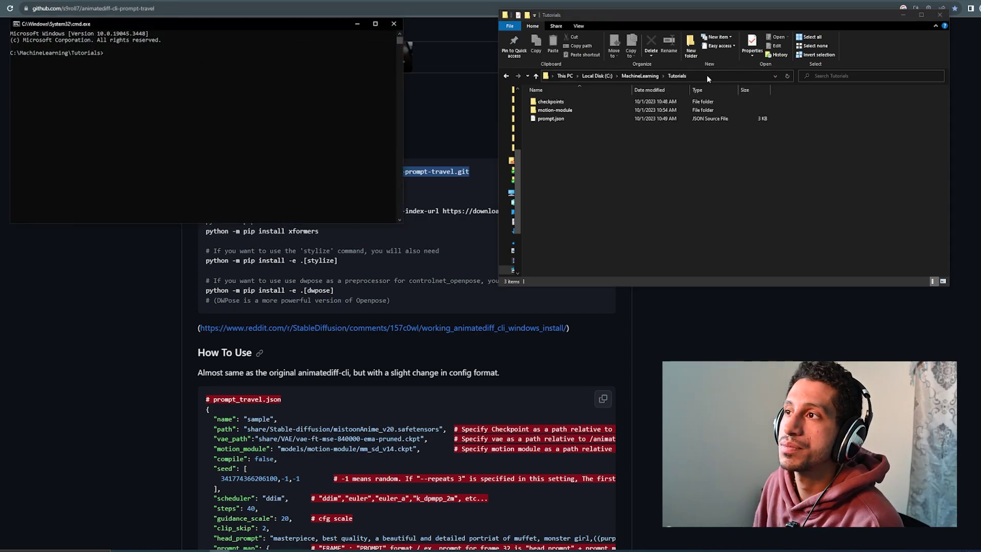
left_click_drag(283, 23, 561, 154)
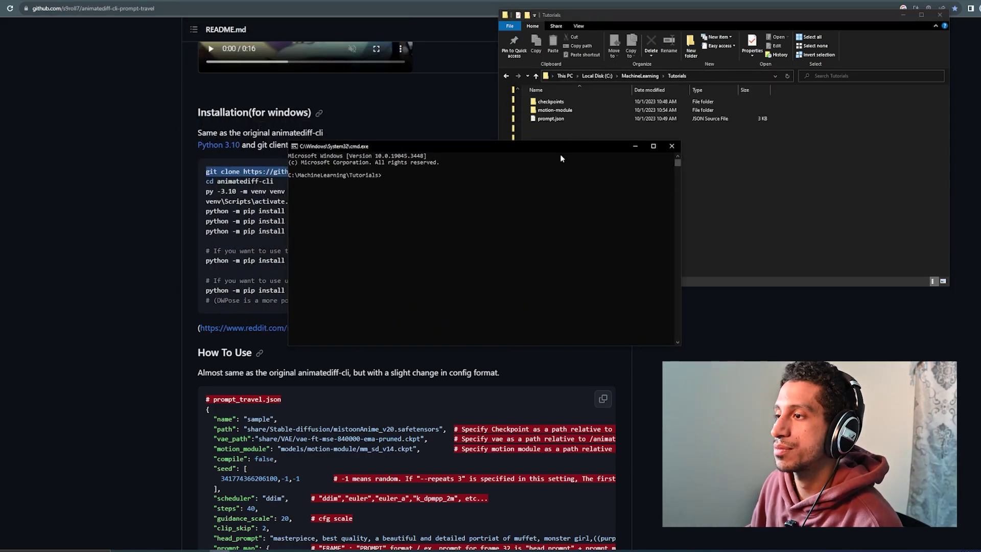
key("ctrl+v")
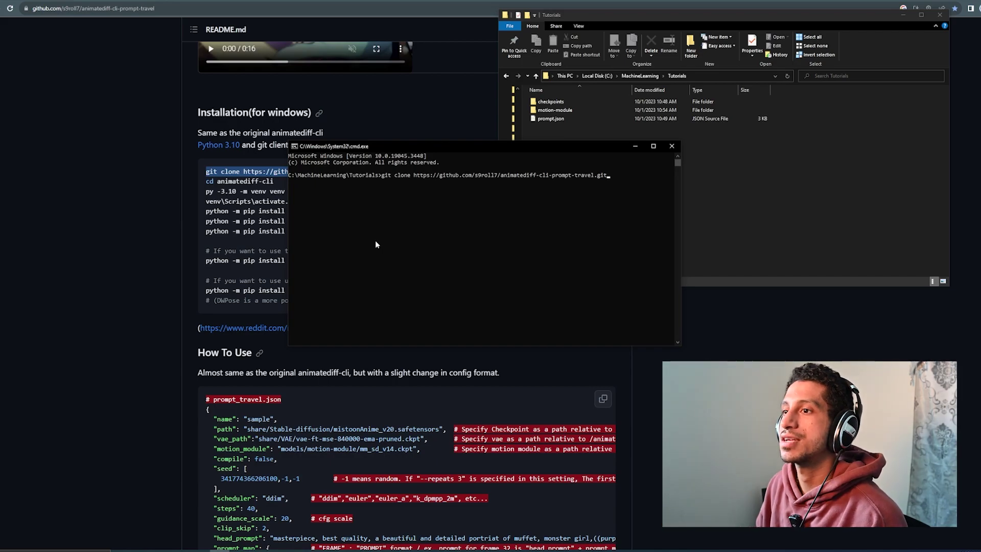
key("Return")
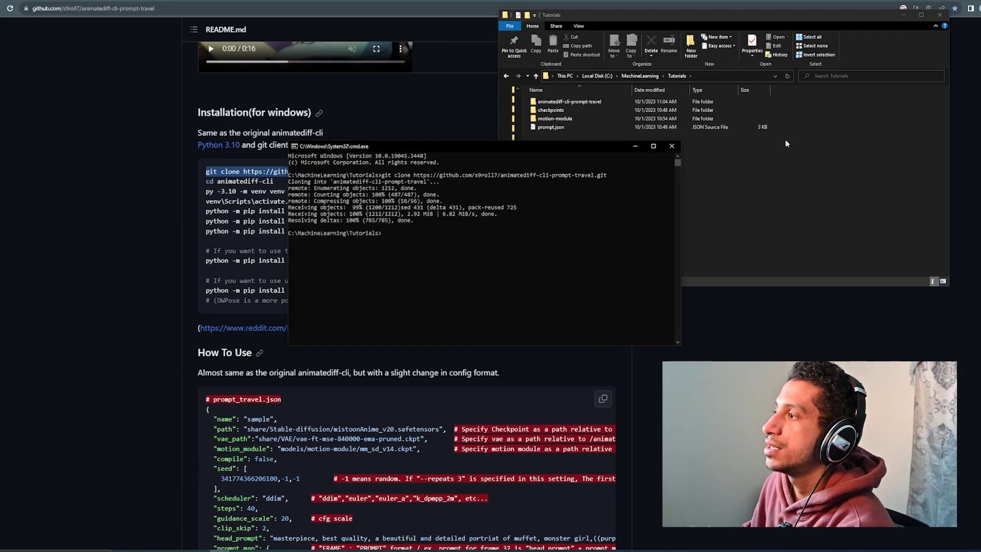
Step: Check the cloned animatediff-cli-prompt-travel folder, then cd into it
left_click(712, 154)
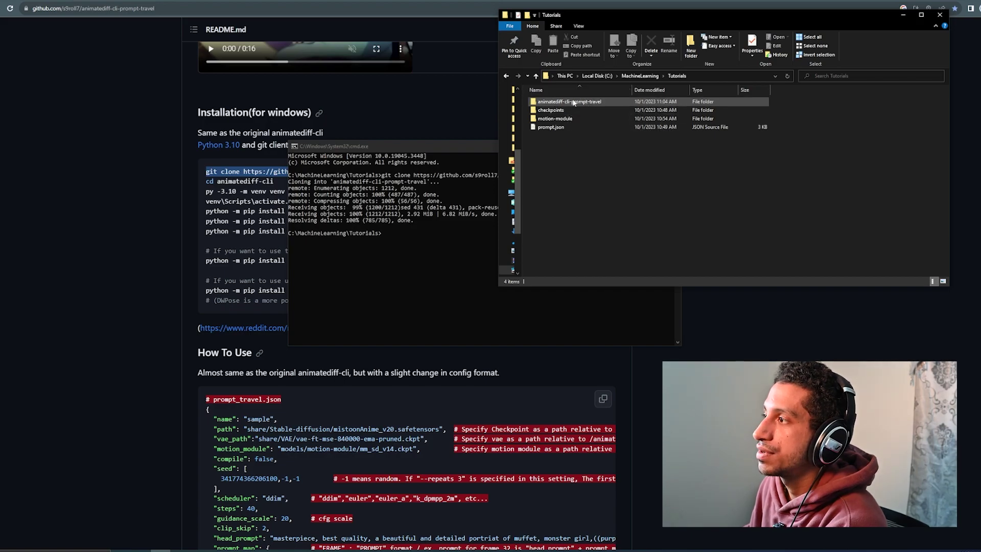
double_click(603, 102)
left_click(460, 254)
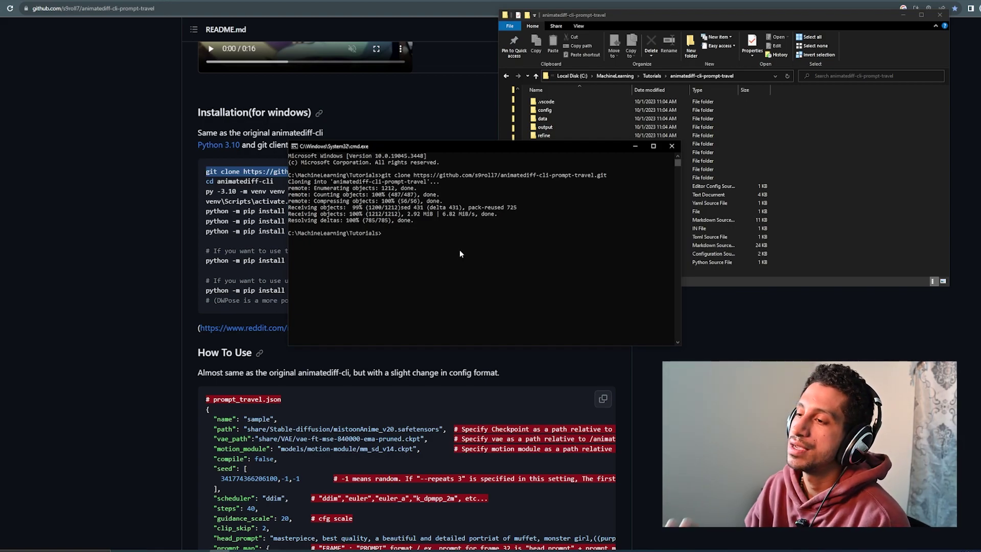
type("c")
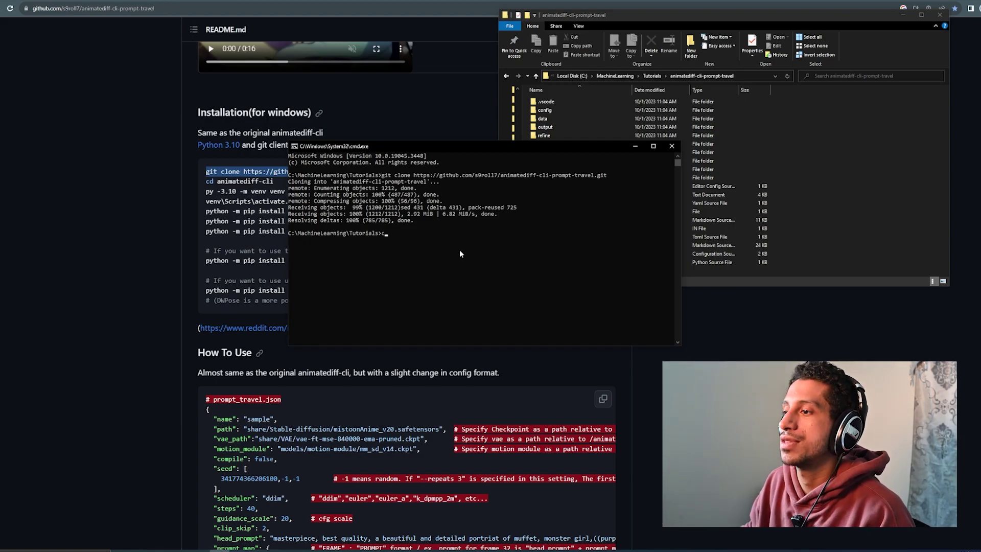
type("d animate")
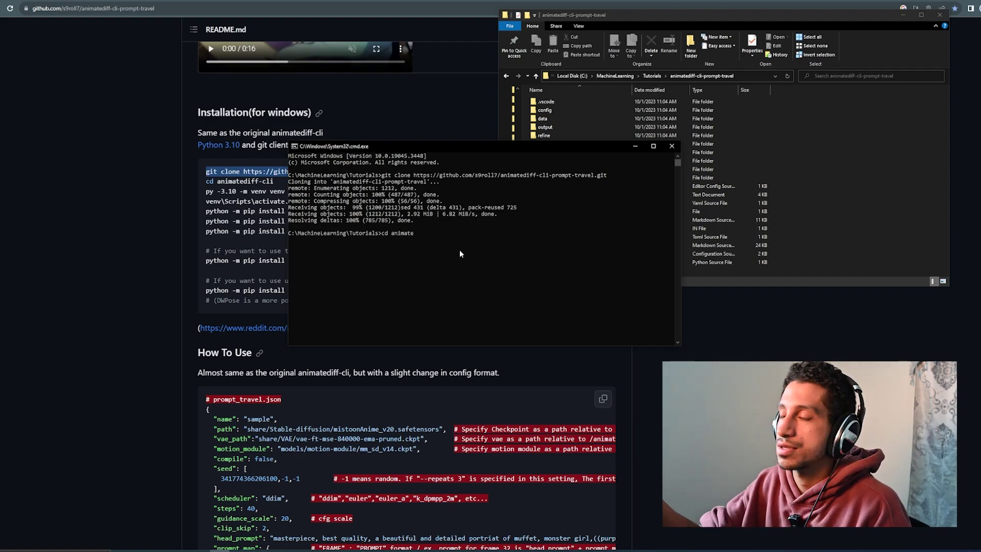
key("Tab")
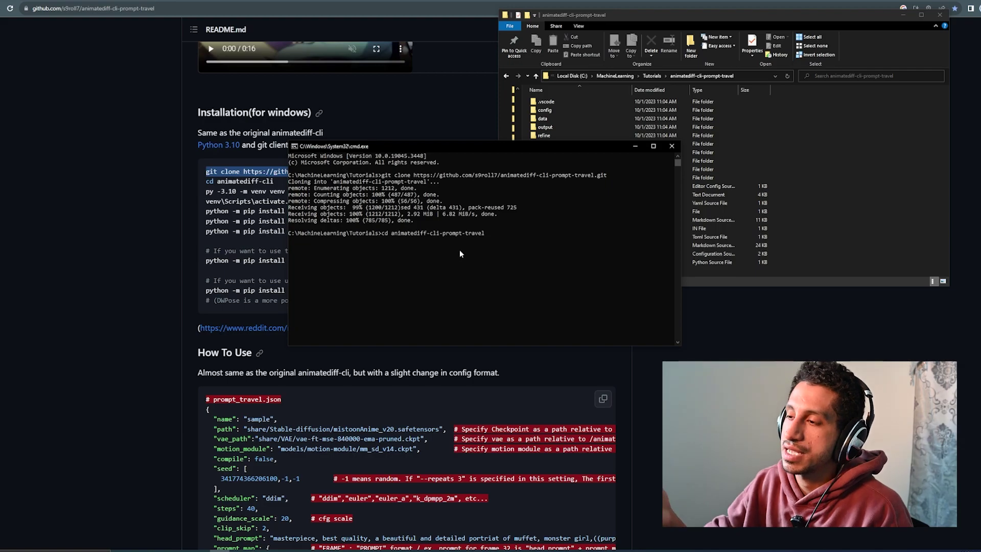
key("Return")
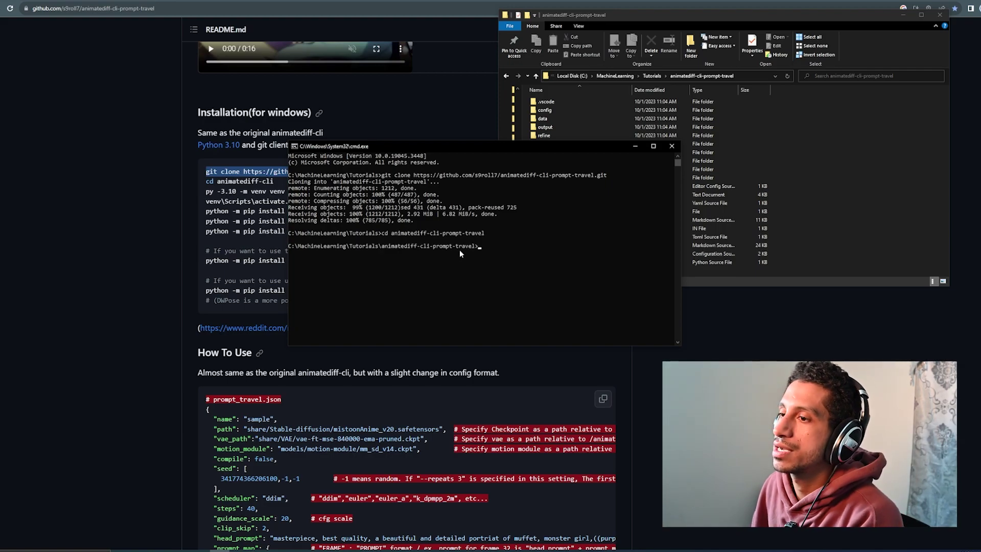
Step: Create a virtual environment named venv with python -m venv venv
left_click_drag(364, 150, 529, 168)
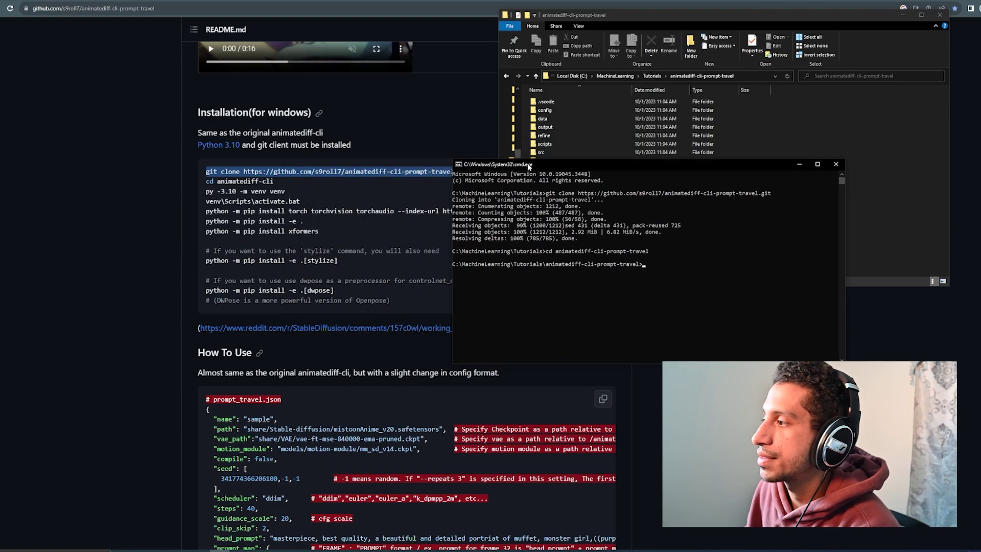
left_click(276, 197)
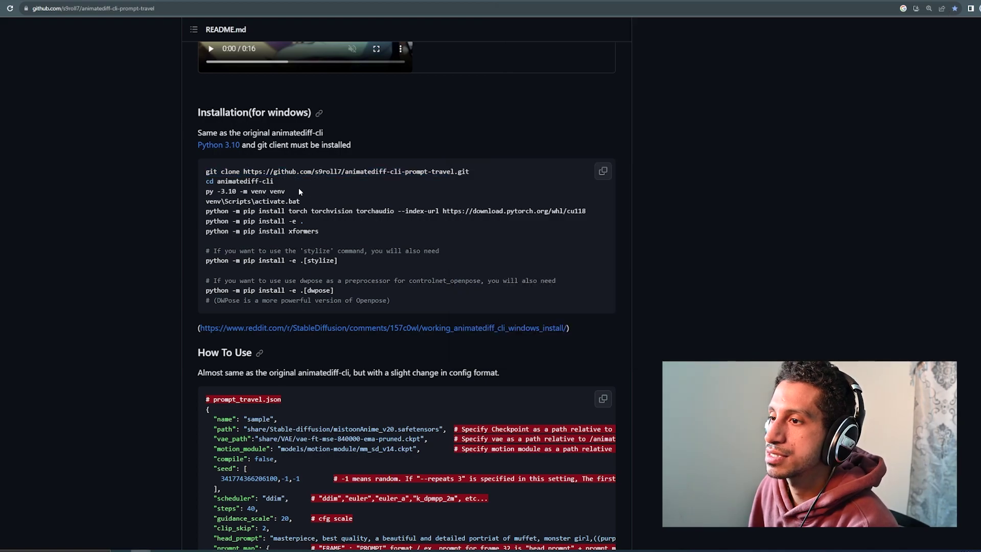
left_click_drag(290, 190, 184, 196)
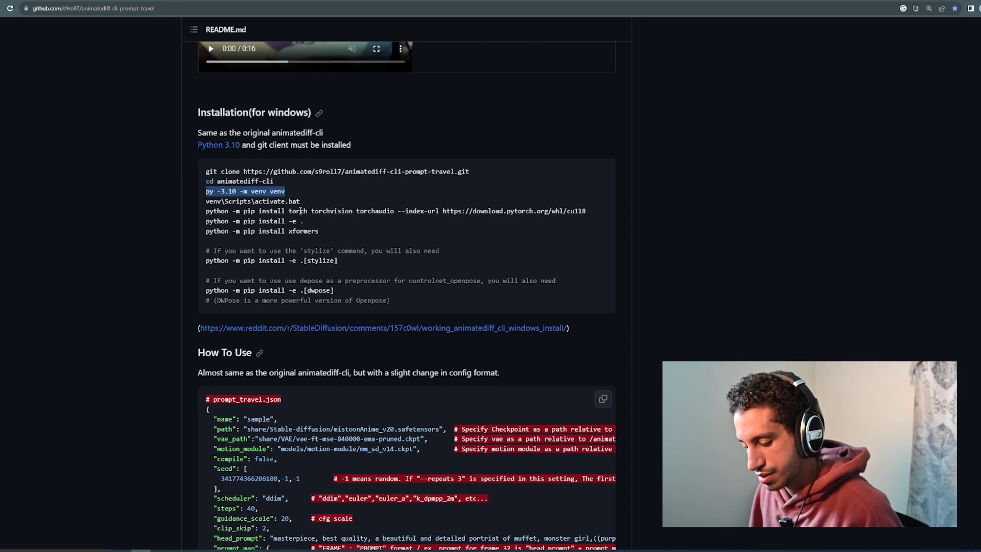
key("alt+Tab")
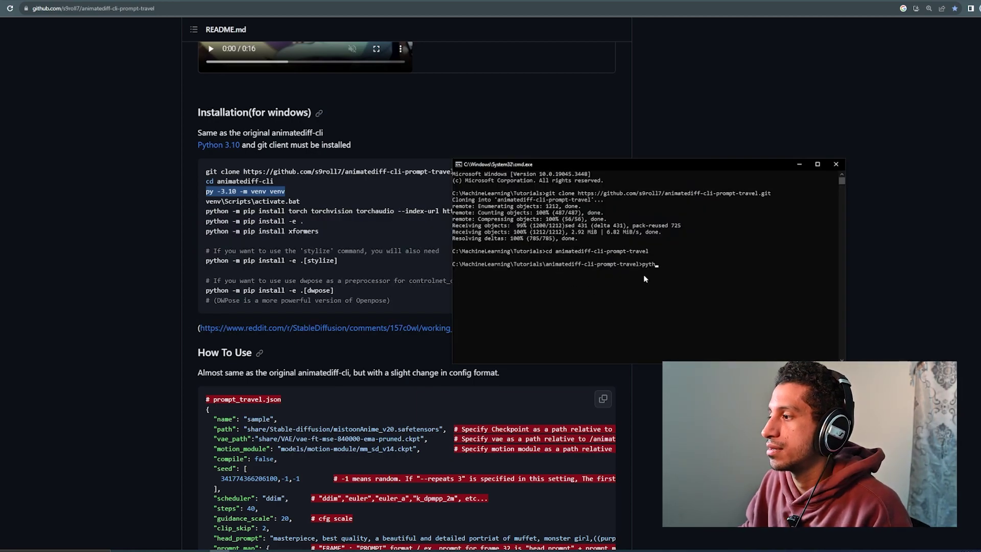
type("python ")
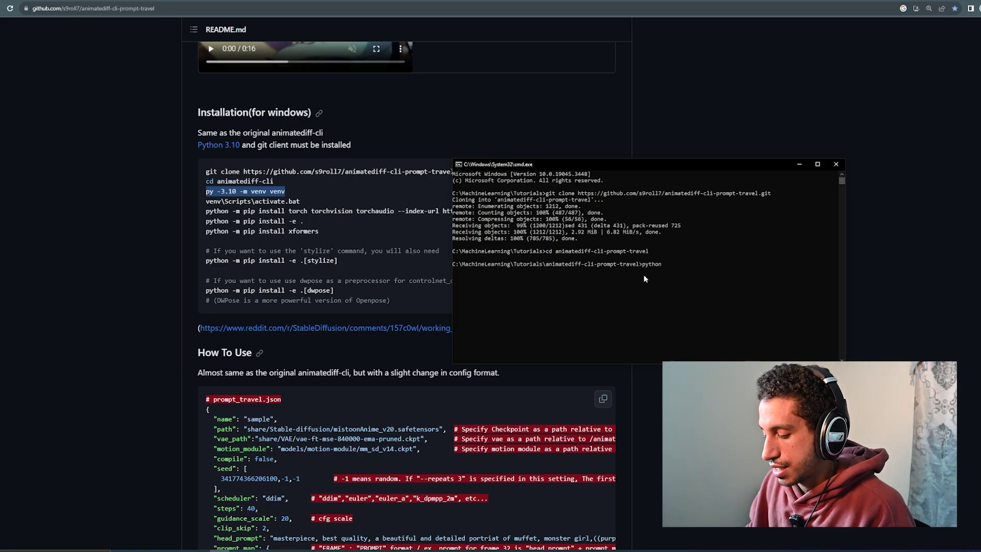
type("-m venv venv")
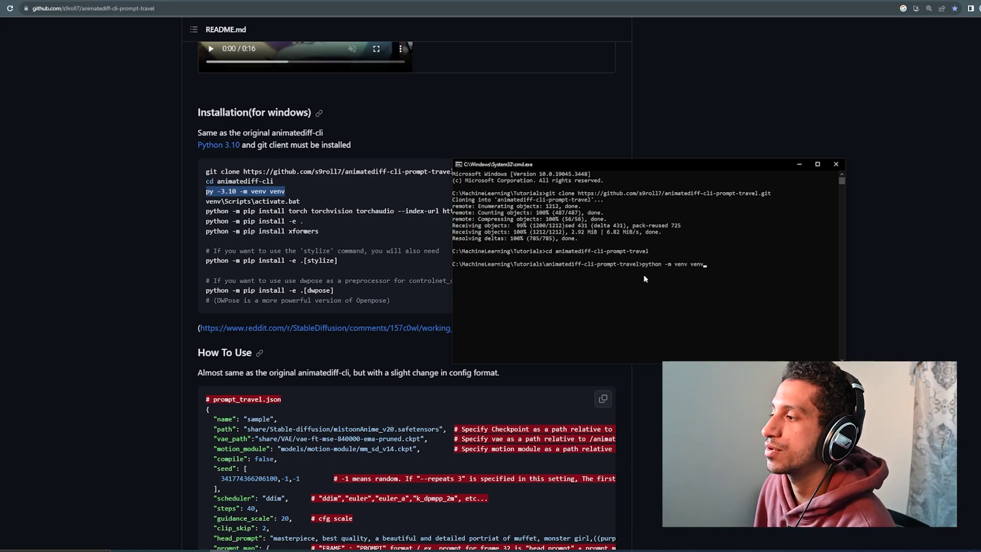
key("Return")
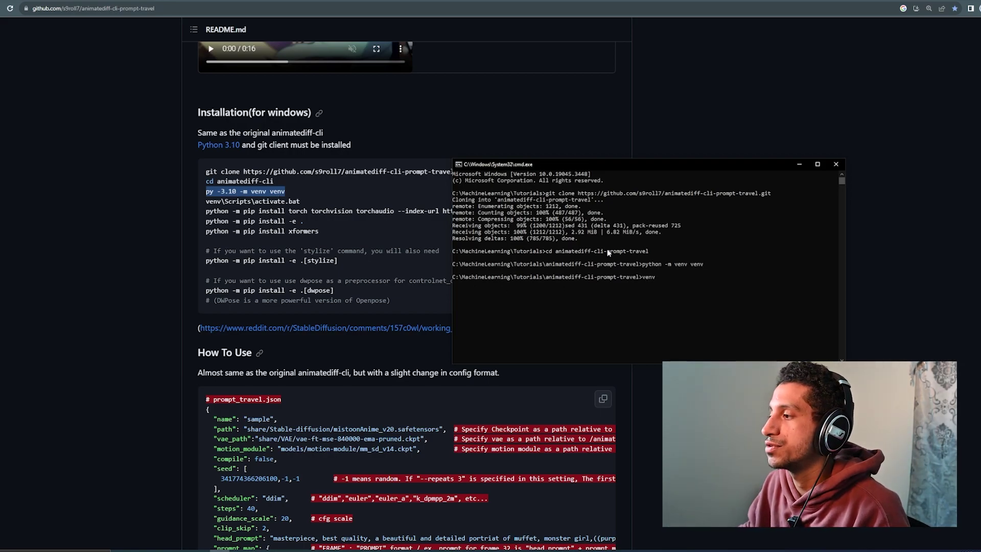
Step: Activate it with venv\Scripts\activate so the prompt shows (venv)
type("venv\\")
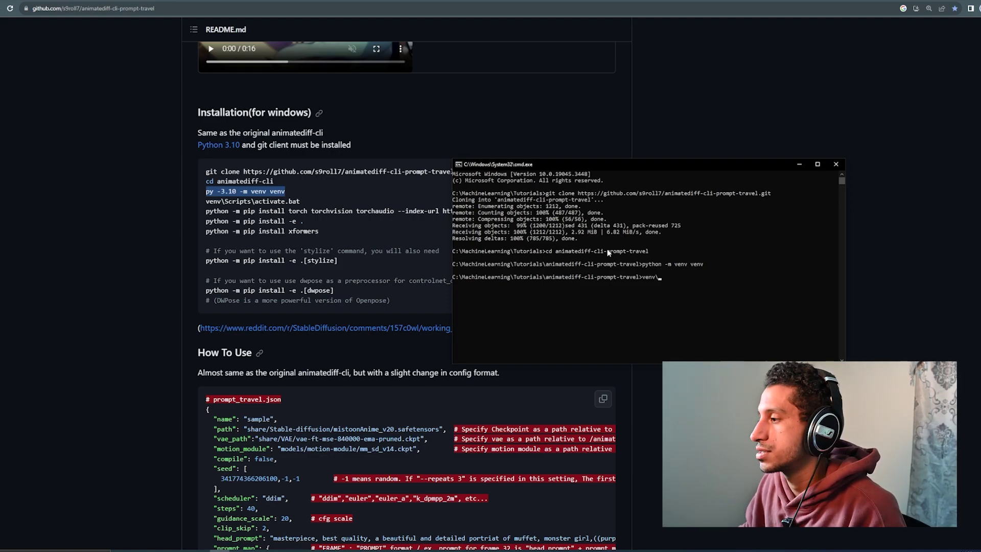
type("Scripts\\ac")
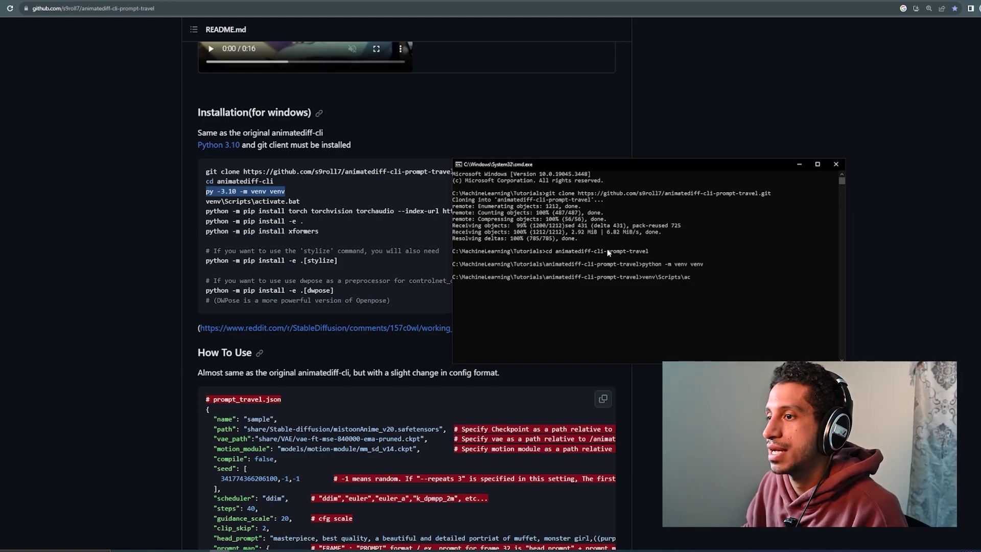
type("tivate")
key("Return")
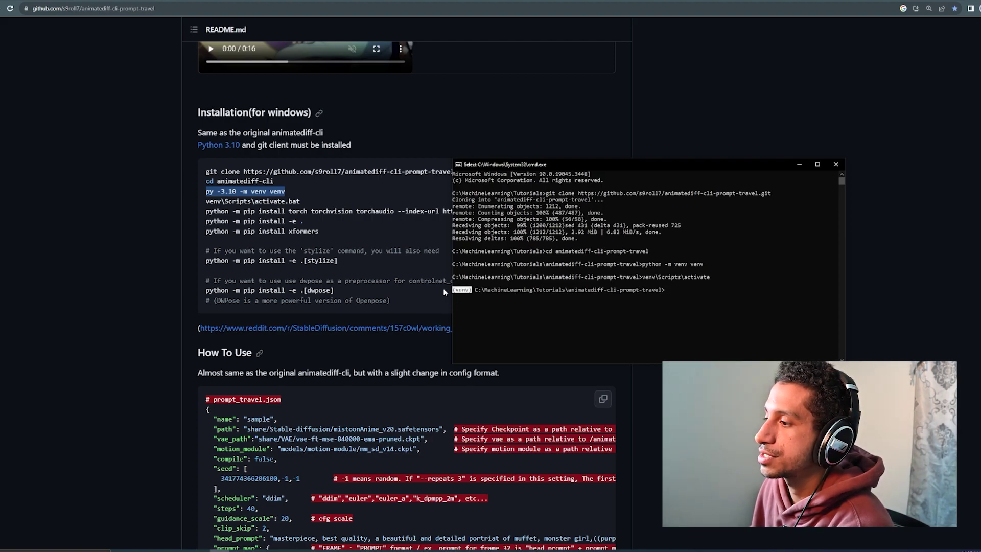
left_click(586, 284)
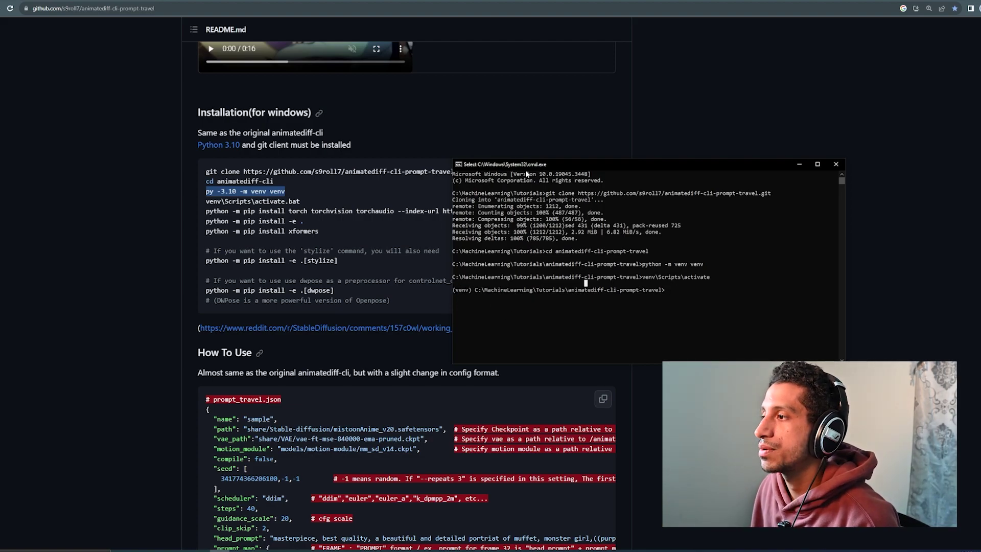
Step: Copy the README's pip install torch torchvision torchaudio line and run it in the venv
left_click_drag(511, 164, 716, 200)
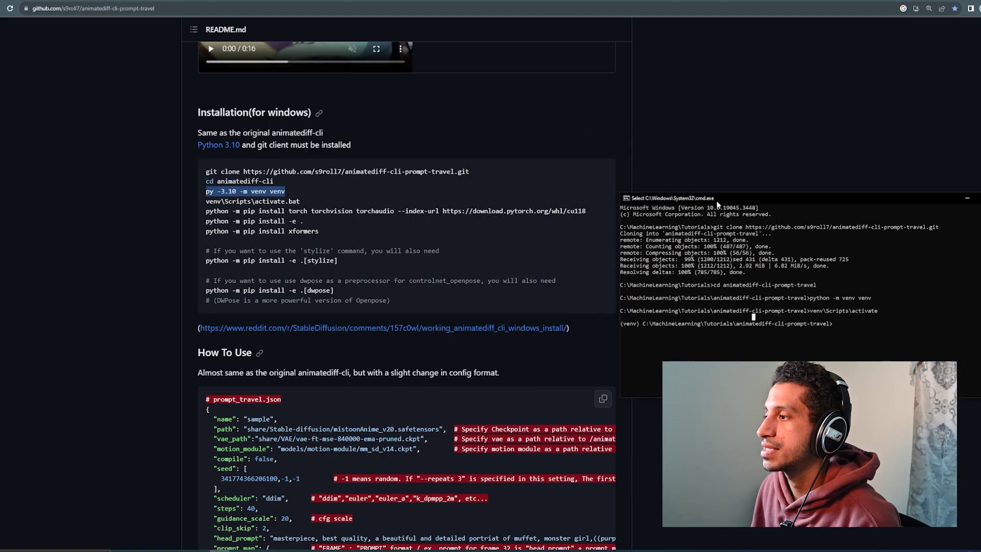
left_click(590, 212)
left_click_drag(590, 212, 204, 211)
key("ctrl+c")
key("alt+Tab")
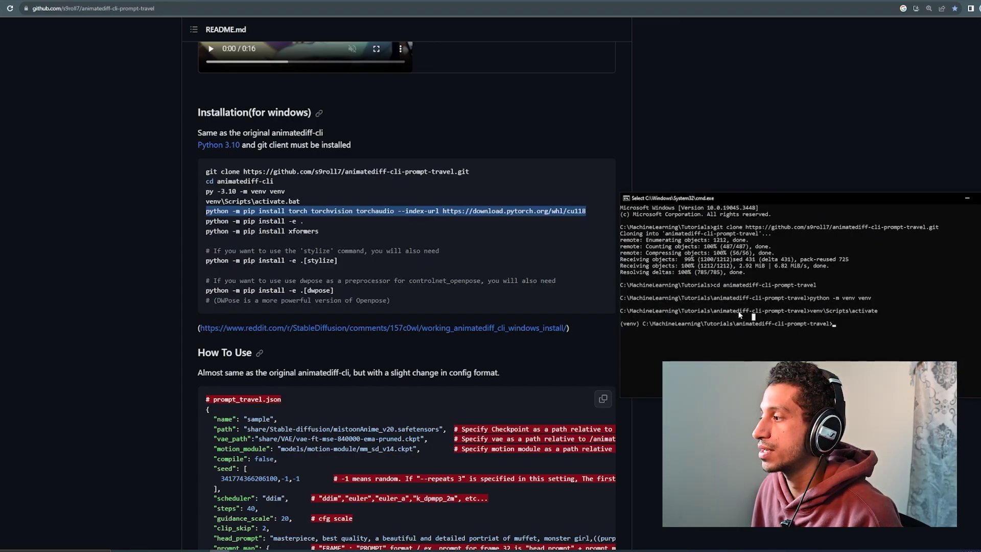
right_click(839, 323)
key("Return")
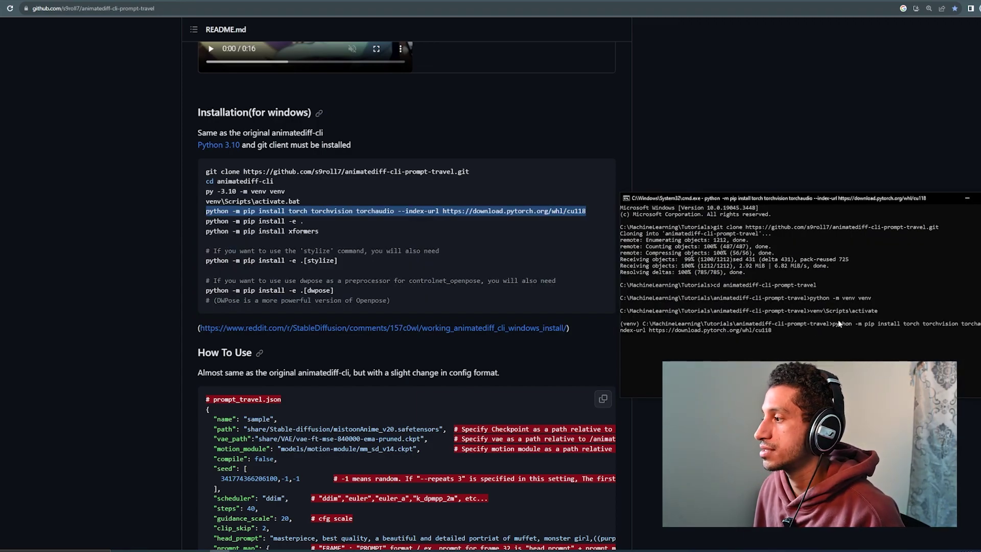
left_click_drag(773, 198, 700, 142)
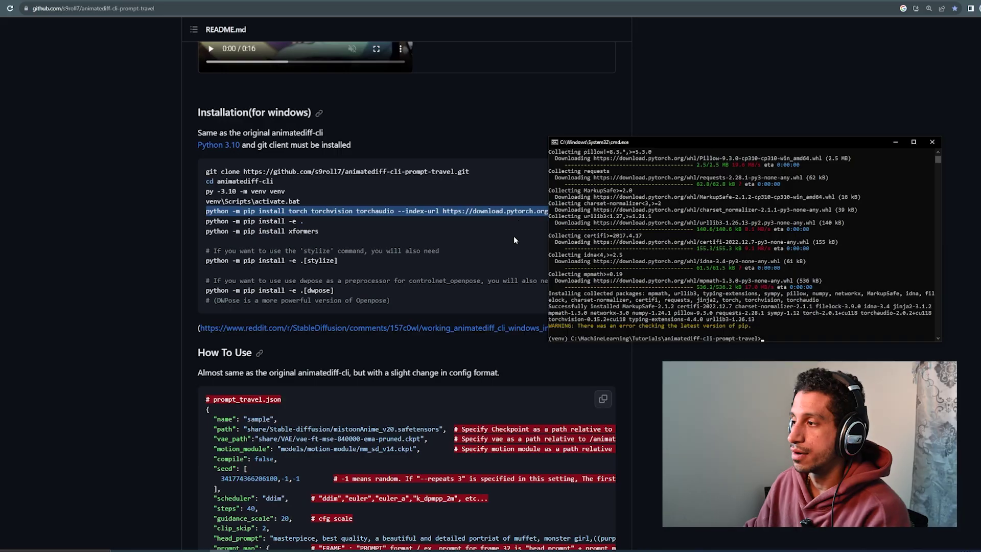
Step: Install the project in editable mode with python -m pip install -e
left_click(308, 224)
left_click(332, 224)
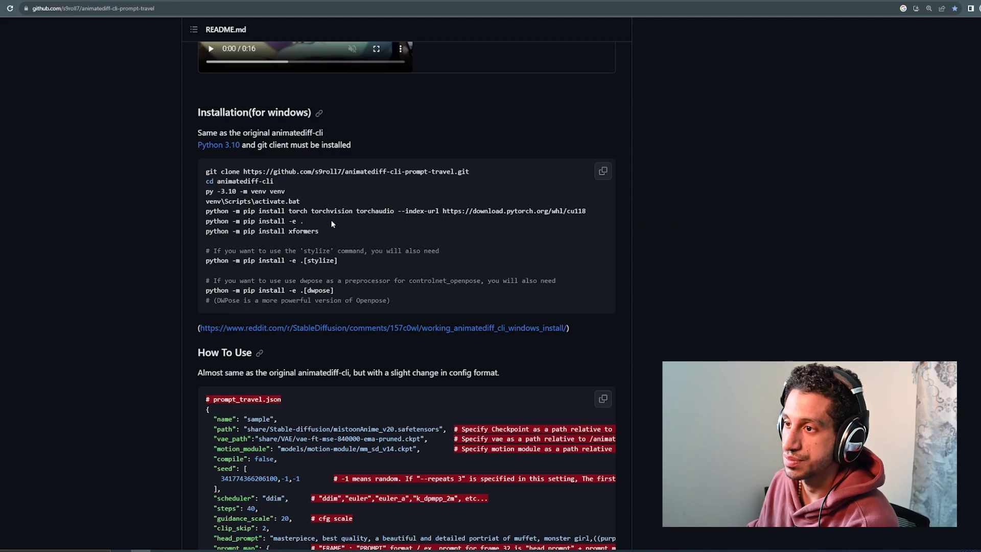
left_click_drag(307, 210, 206, 220)
key("ctrl+c")
left_click(303, 217)
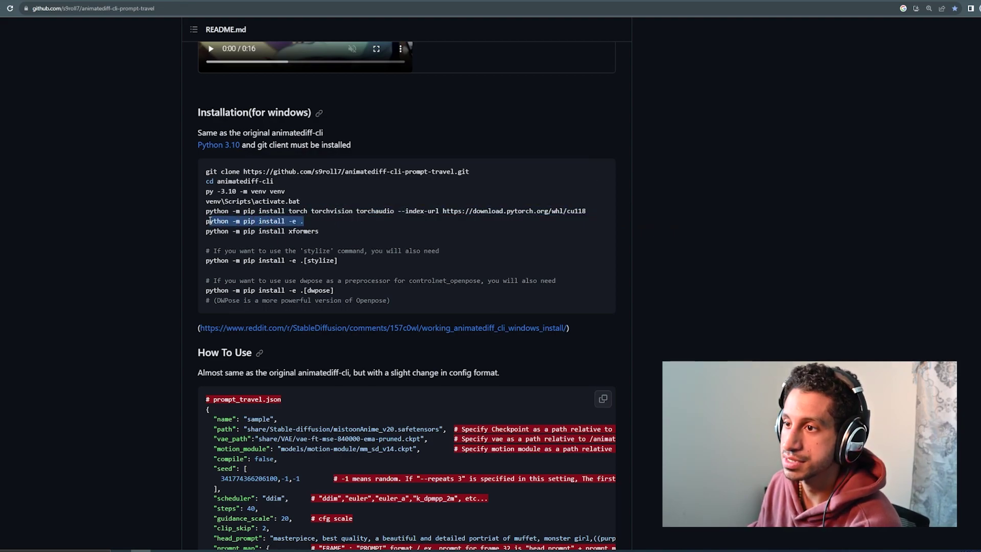
key("alt+Tab")
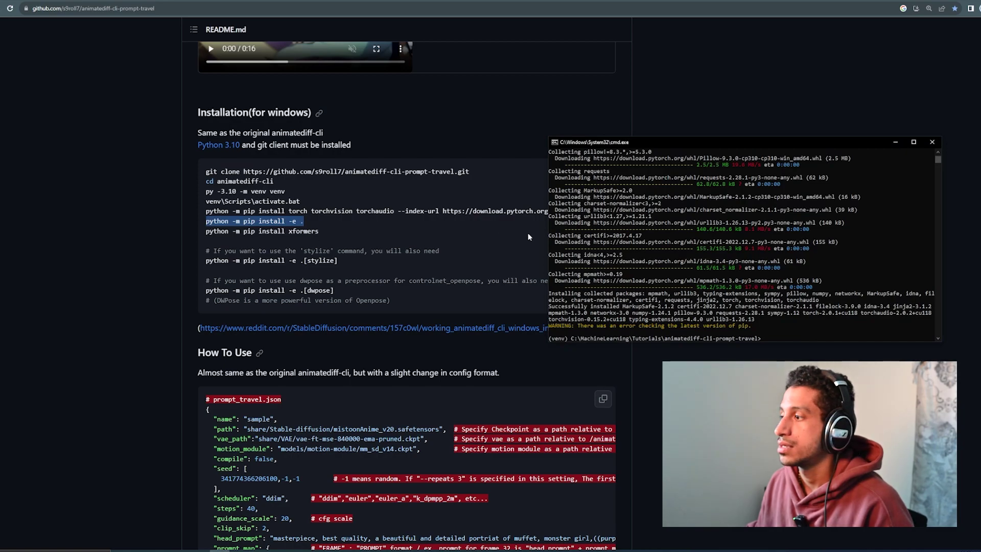
key("ctrl+v")
key("Return")
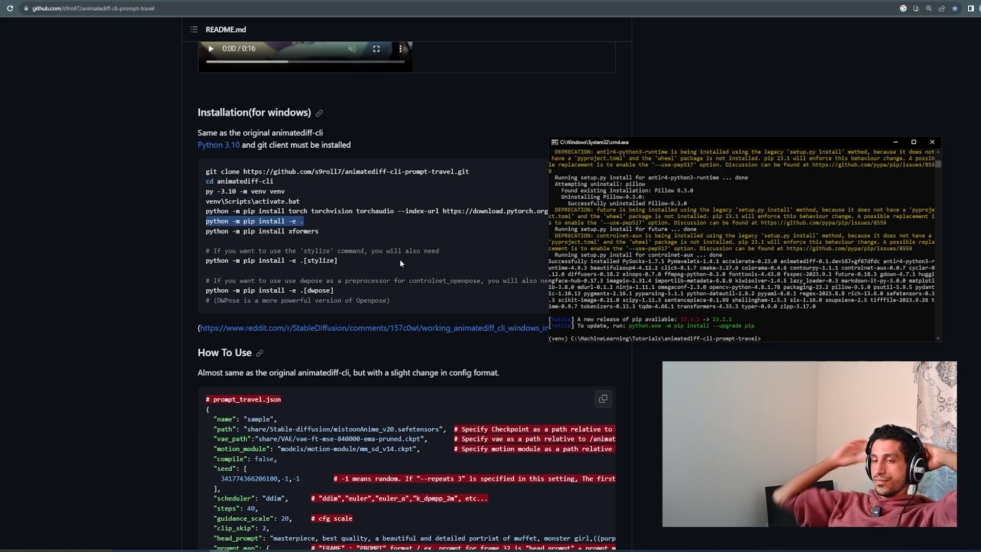
Step: Copy and run python -m pip install xformers, installing xformers 0.0.22
left_click(344, 244)
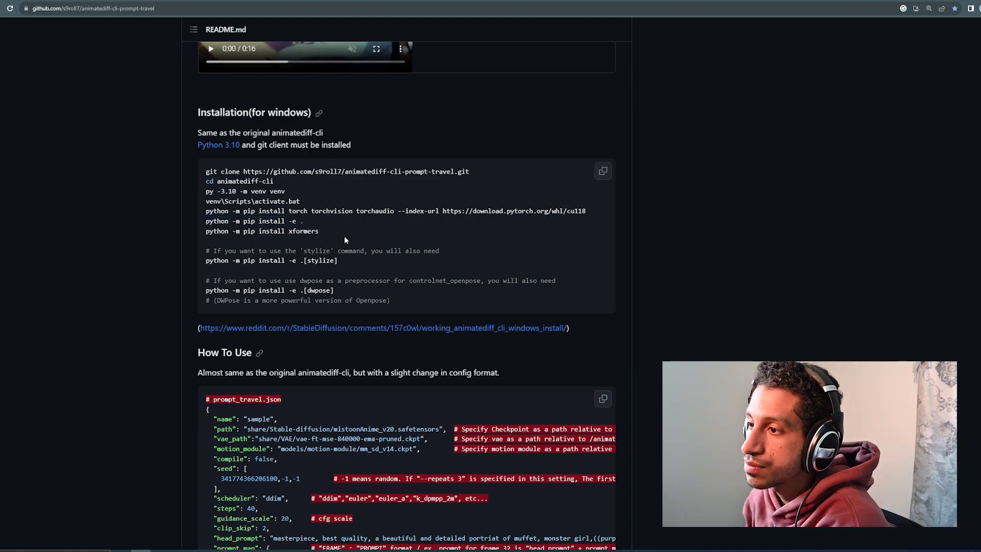
left_click_drag(324, 234, 205, 232)
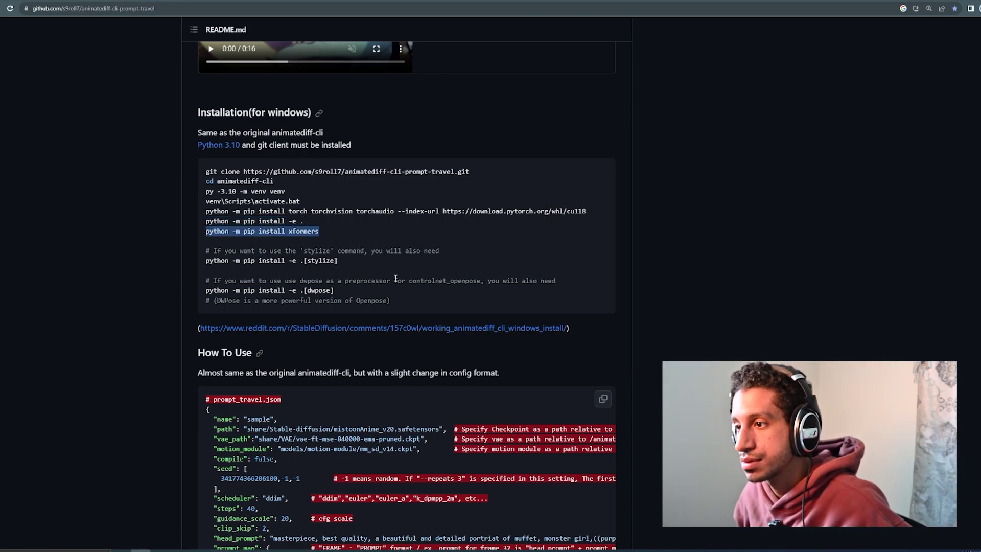
key("ctrl+c")
key("alt+Tab")
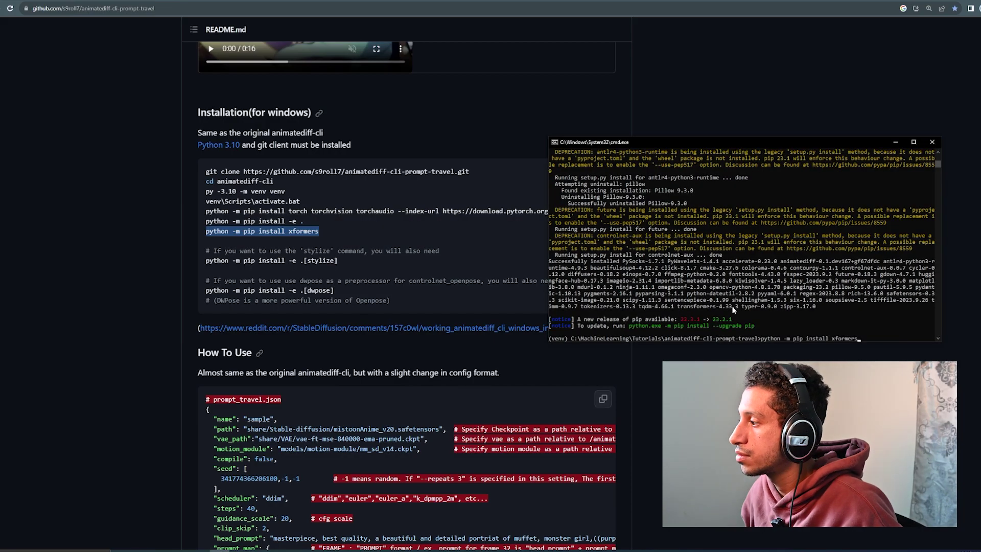
key("ctrl+v")
key("Return")
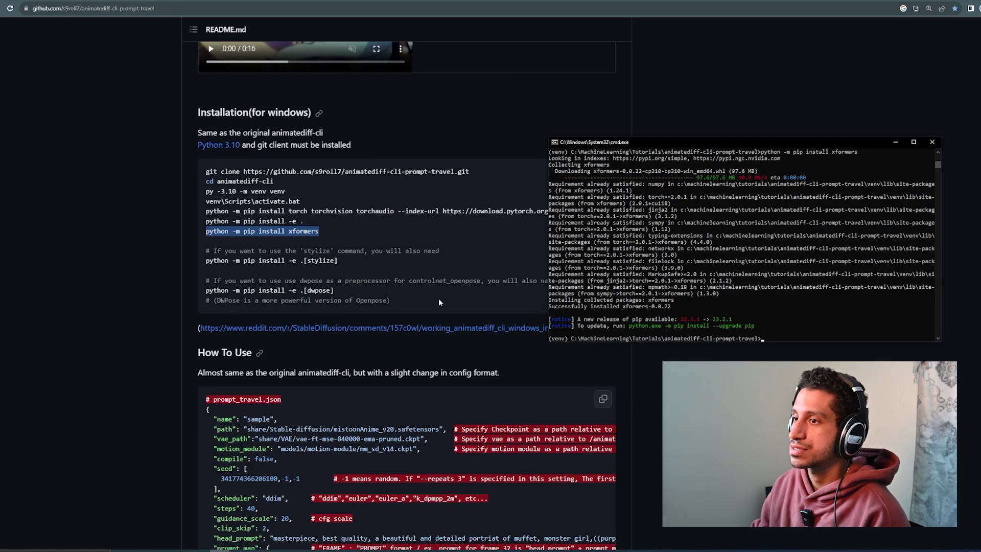
Step: In Tutorials, look into checkpoints, then open motion-module showing the mm_sd_v14, v15 and v15_v2 files
key("alt+Tab")
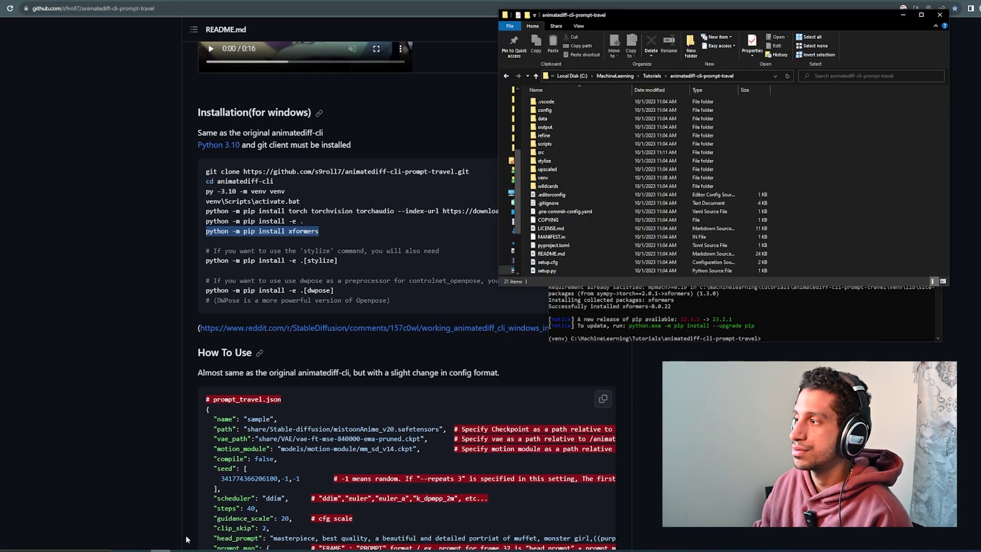
left_click(652, 77)
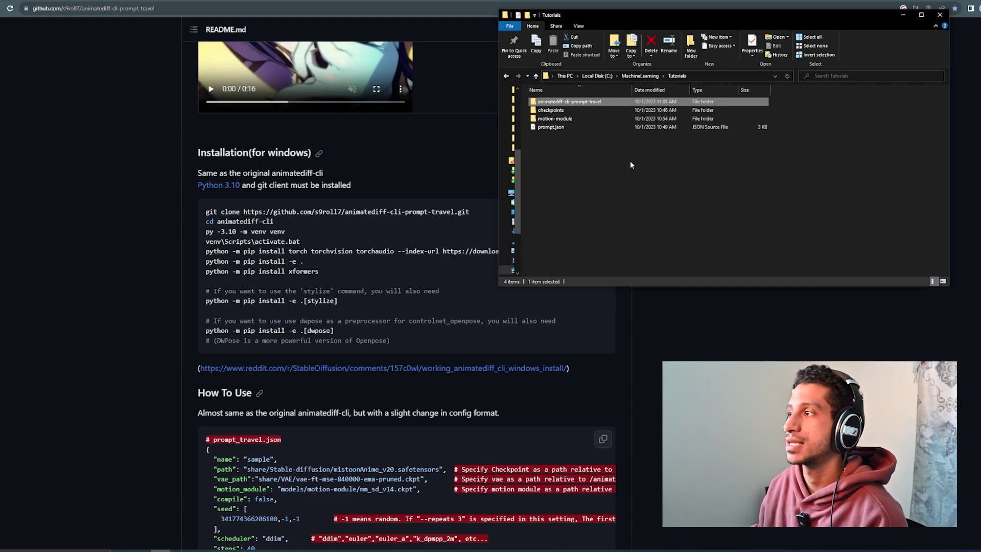
double_click(557, 109)
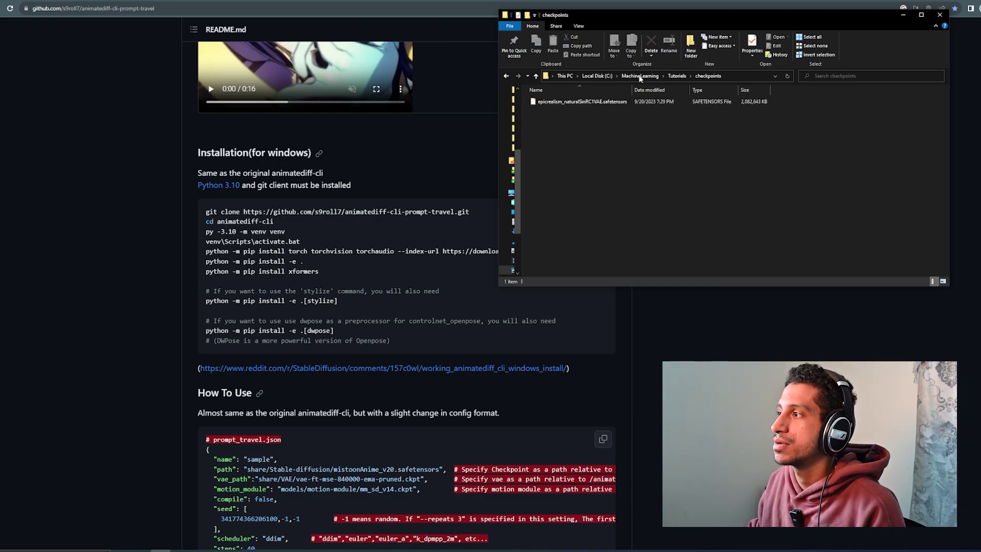
left_click(677, 76)
double_click(613, 119)
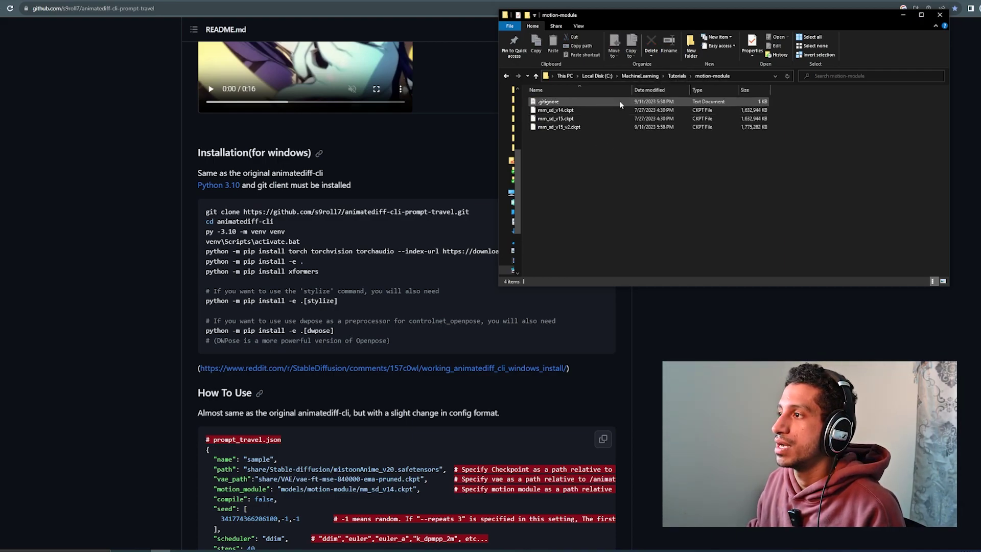
Step: Switch to the guoyww/AnimateDiff tab and scroll its README to the Motion Modules checkpoint downloads
left_click(678, 76)
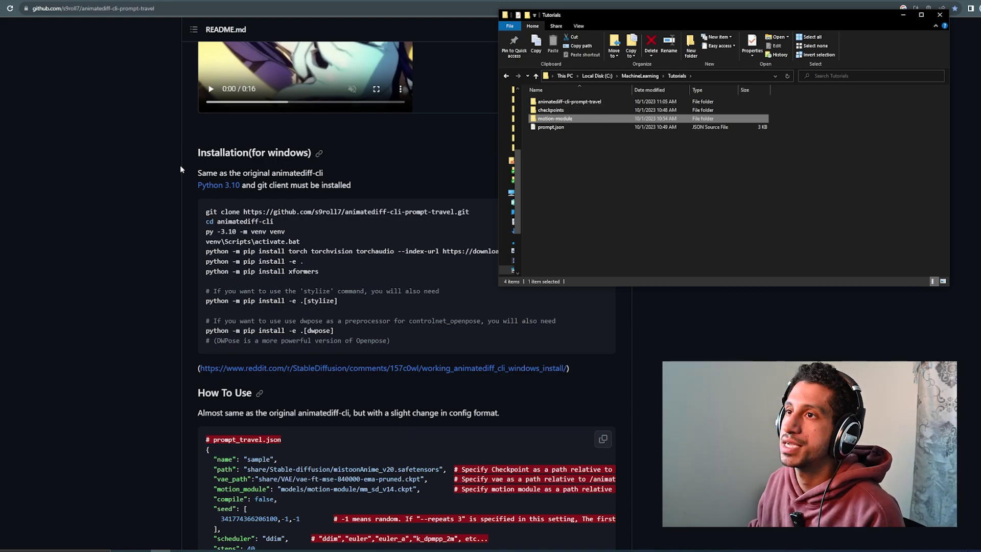
left_click(171, 87)
key("ctrl+Tab")
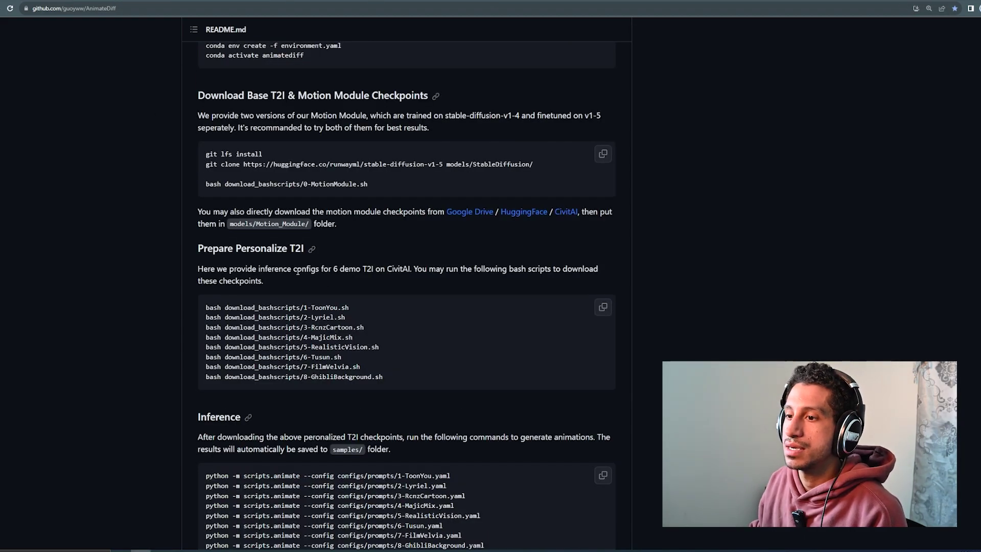
scroll(374, 242, "up", 10)
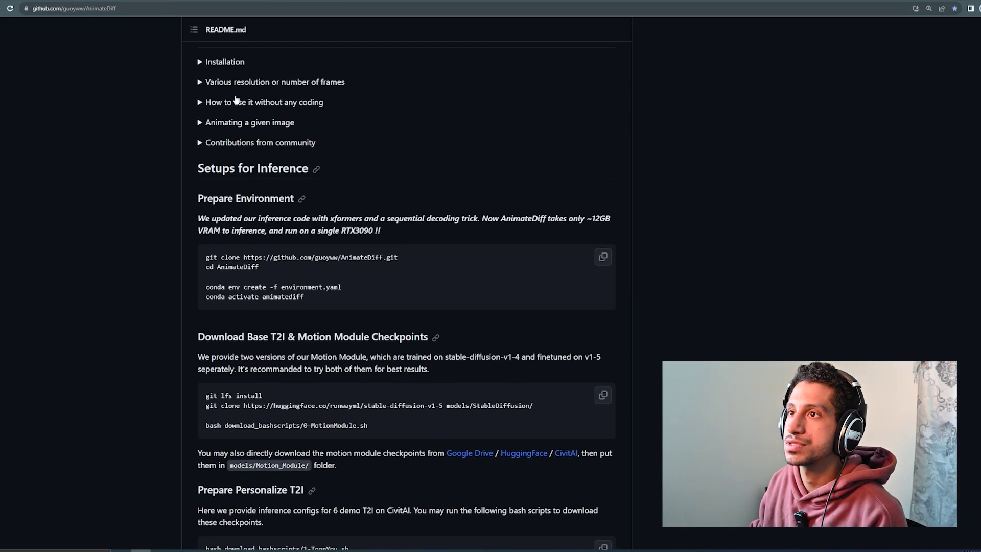
scroll(762, 287, "up", 20)
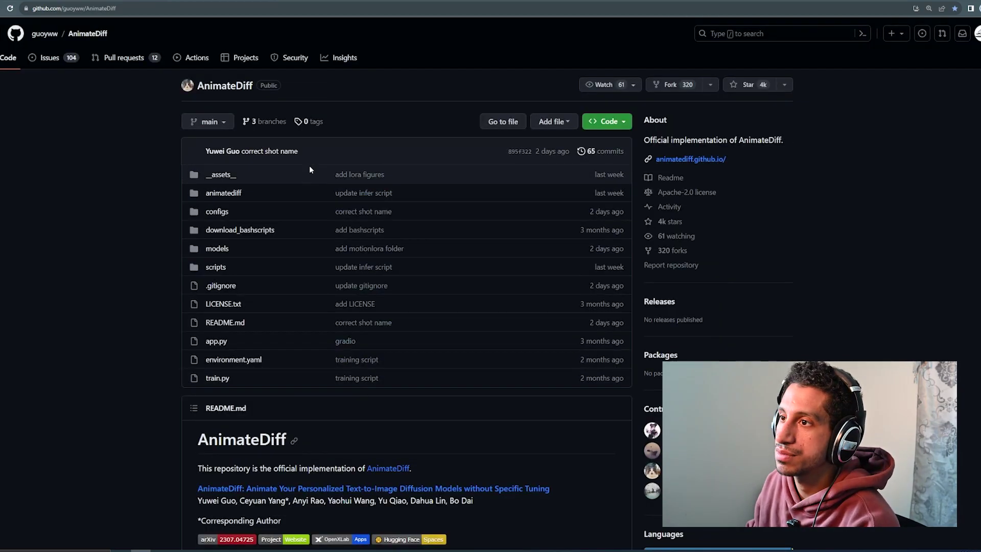
scroll(310, 304, "down", 4)
scroll(500, 270, "down", 7)
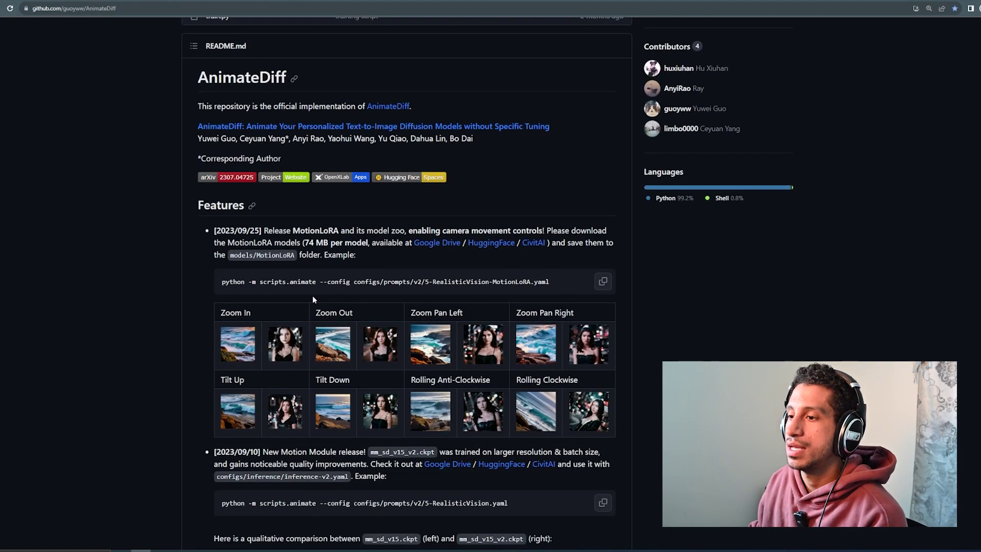
scroll(500, 270, "down", 1)
scroll(464, 351, "up", 3)
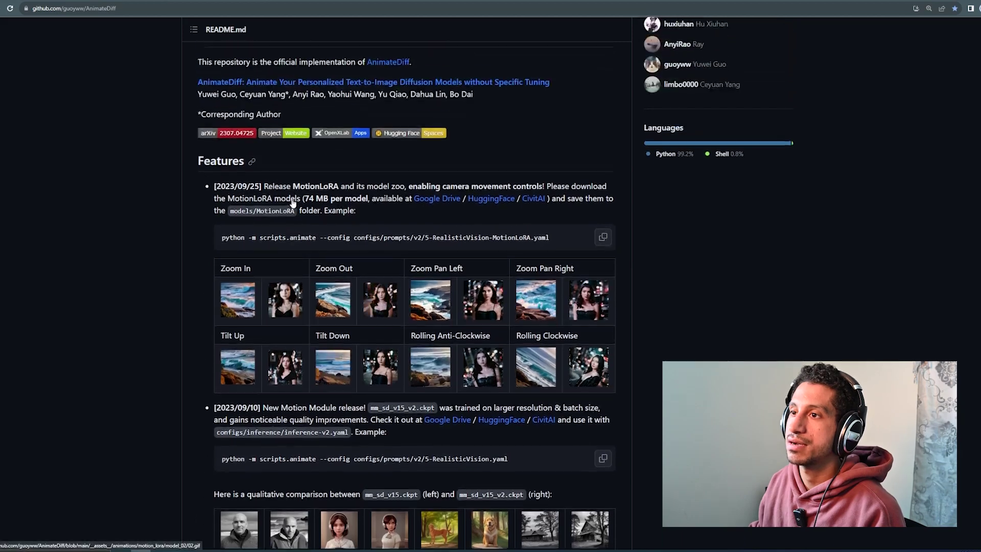
scroll(464, 352, "down", 2)
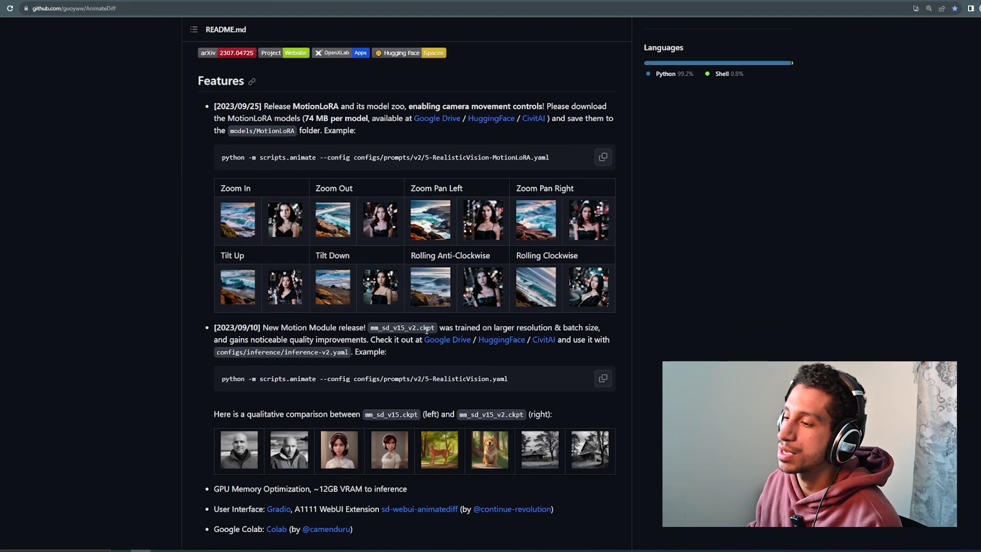
scroll(403, 325, "down", 12)
scroll(353, 305, "up", 4)
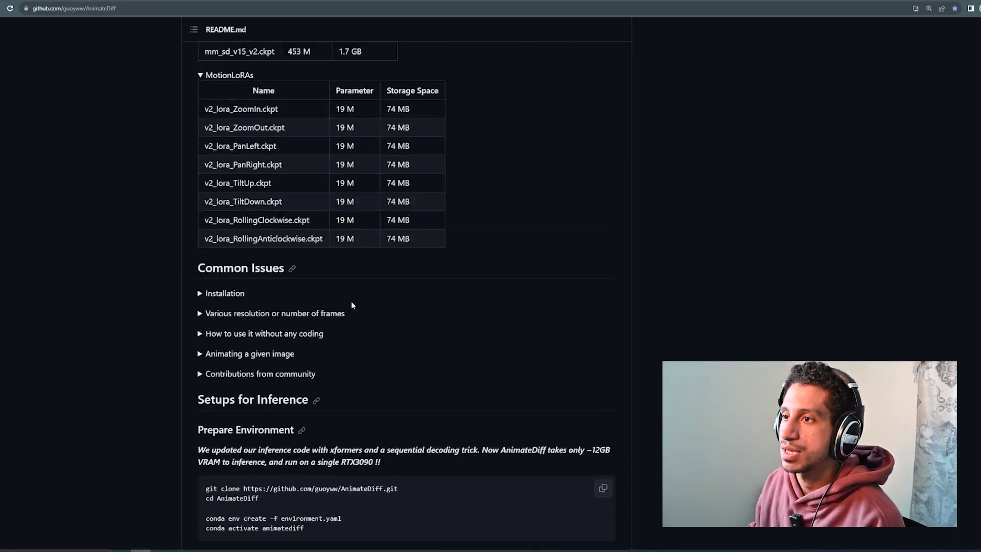
scroll(352, 305, "up", 4)
left_click_drag(287, 254, 212, 201)
left_click(213, 202)
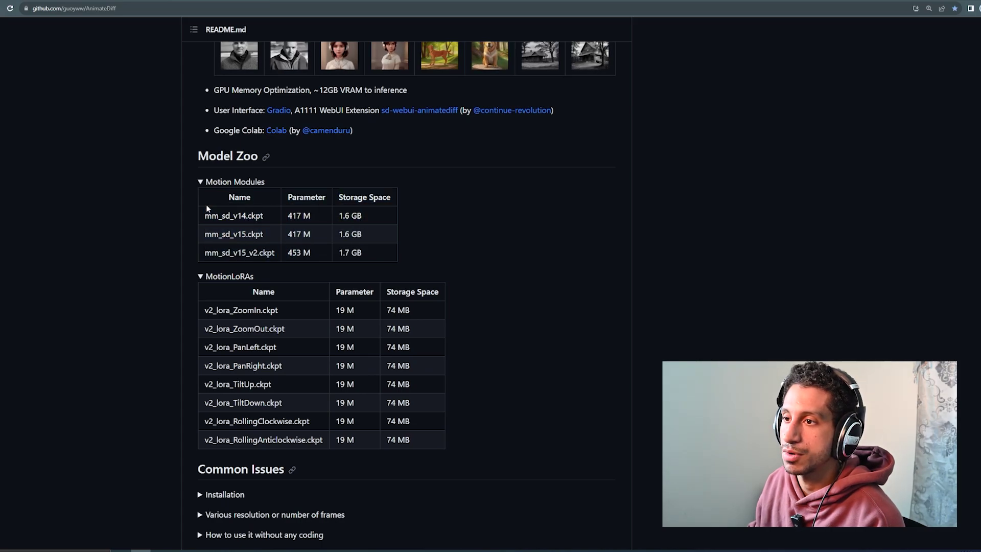
scroll(342, 284, "down", 13)
scroll(345, 295, "down", 20)
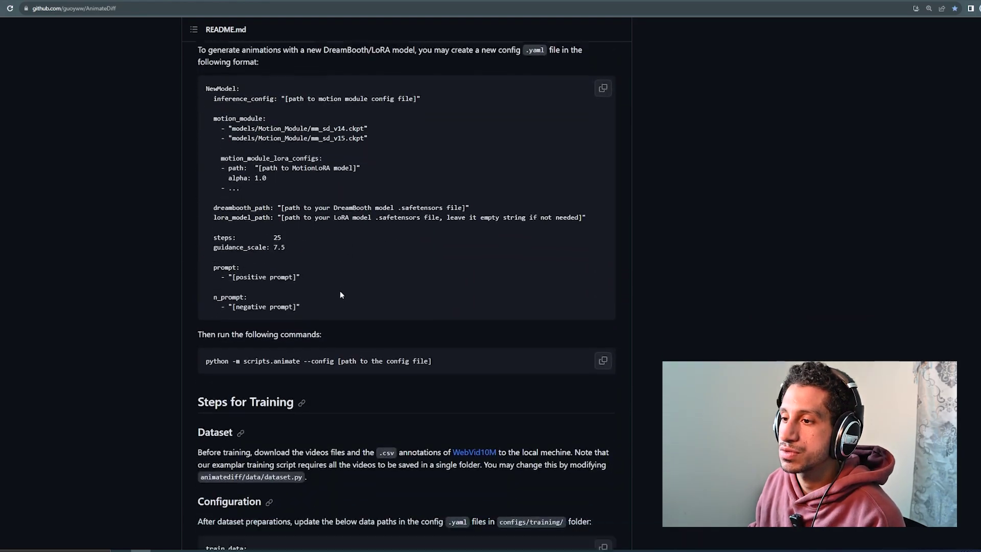
scroll(336, 294, "down", 20)
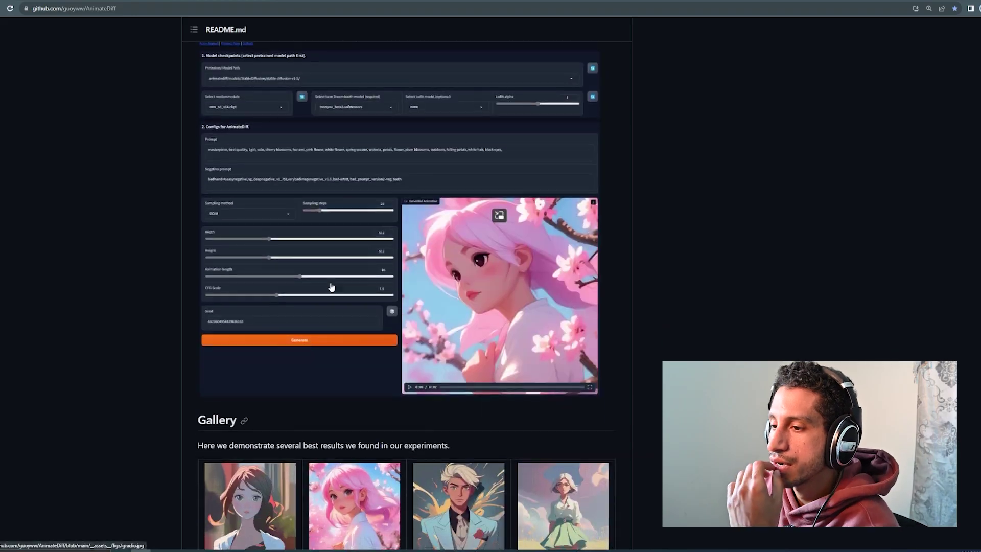
scroll(334, 278, "up", 20)
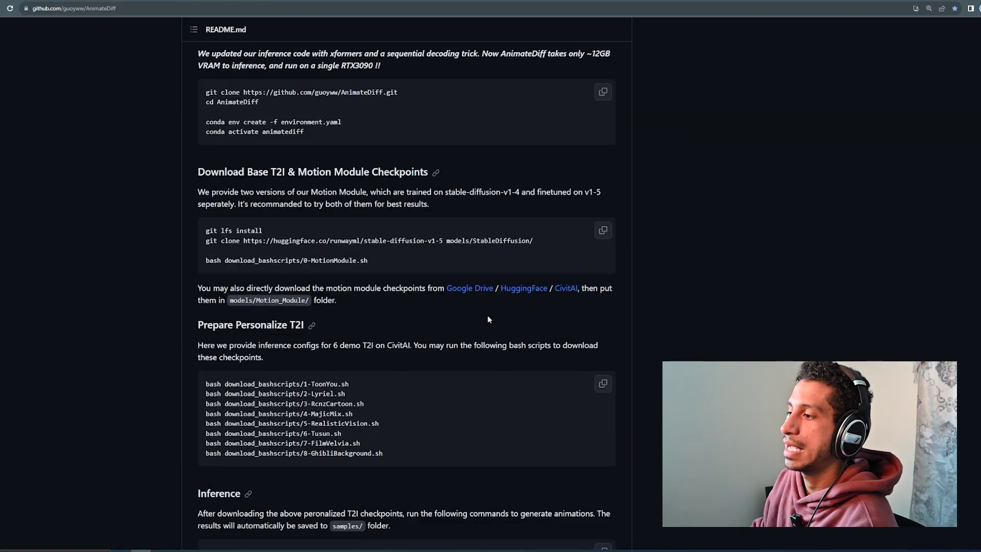
Step: Check the motion module files on Hugging Face, then return to the AnimateDiff GitHub page
left_click(524, 288)
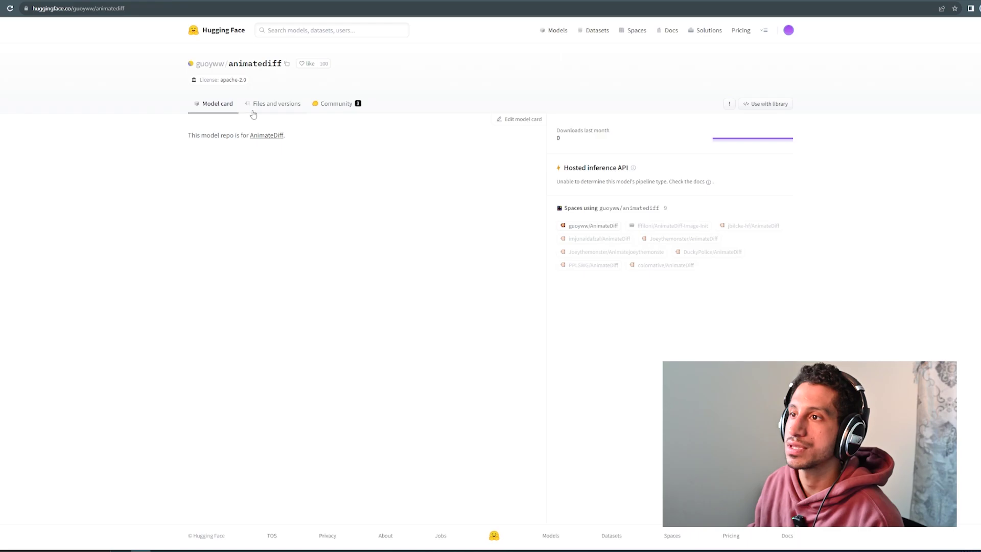
left_click(254, 107)
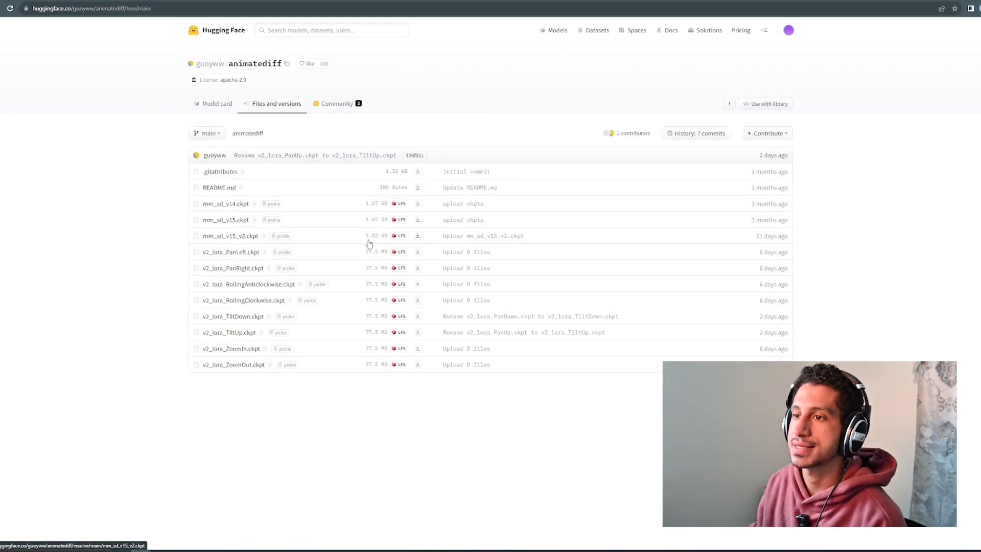
key("alt+Left")
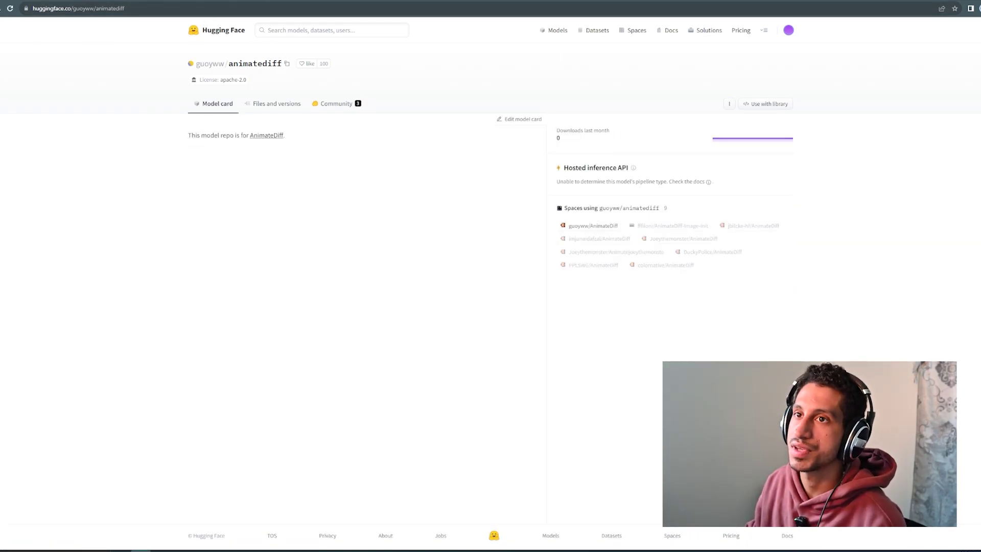
key("alt+Left")
scroll(424, 239, "up", 15)
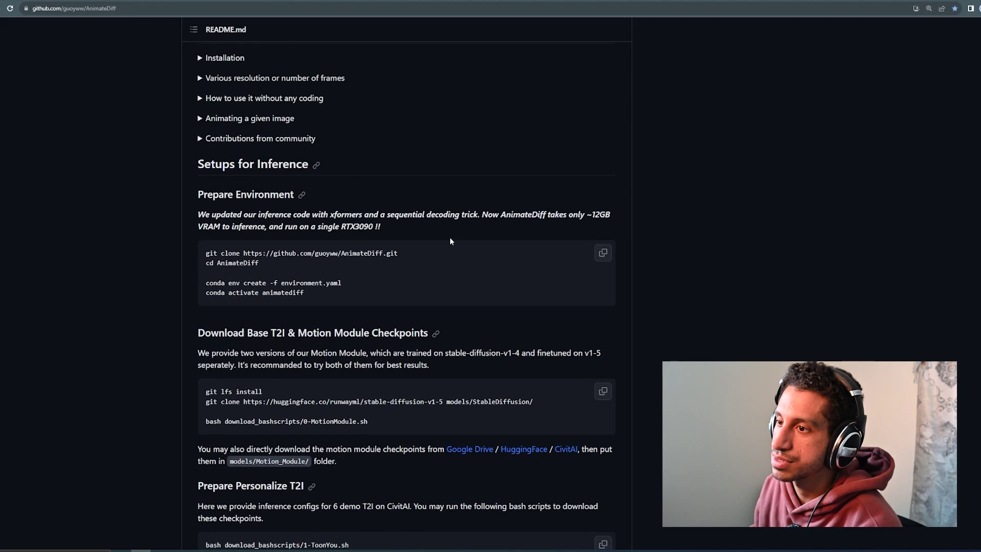
scroll(446, 255, "up", 7)
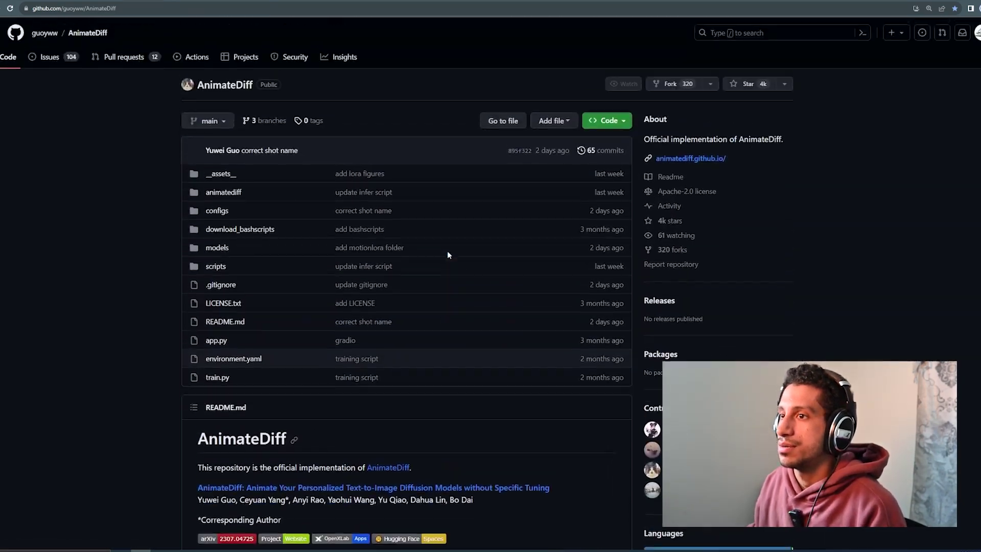
Step: Open the checkpoints and motion-module folders each in their own Explorer window
key("alt+Tab")
key("alt+Tab")
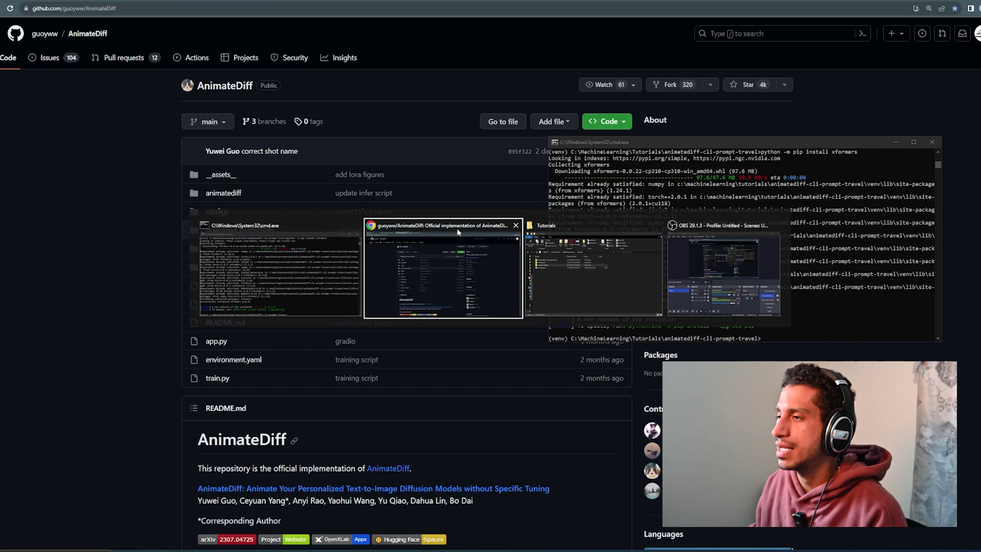
left_click(572, 284)
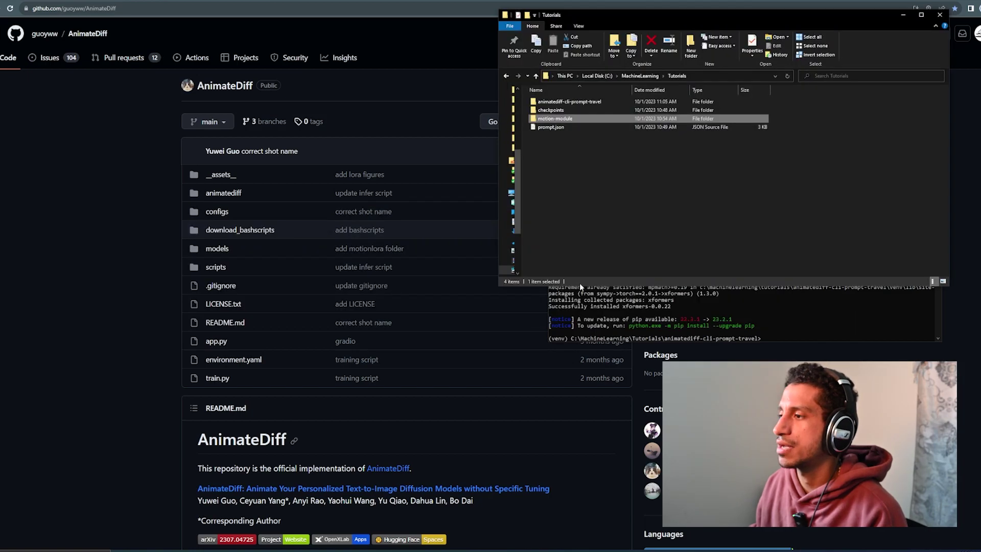
double_click(566, 109)
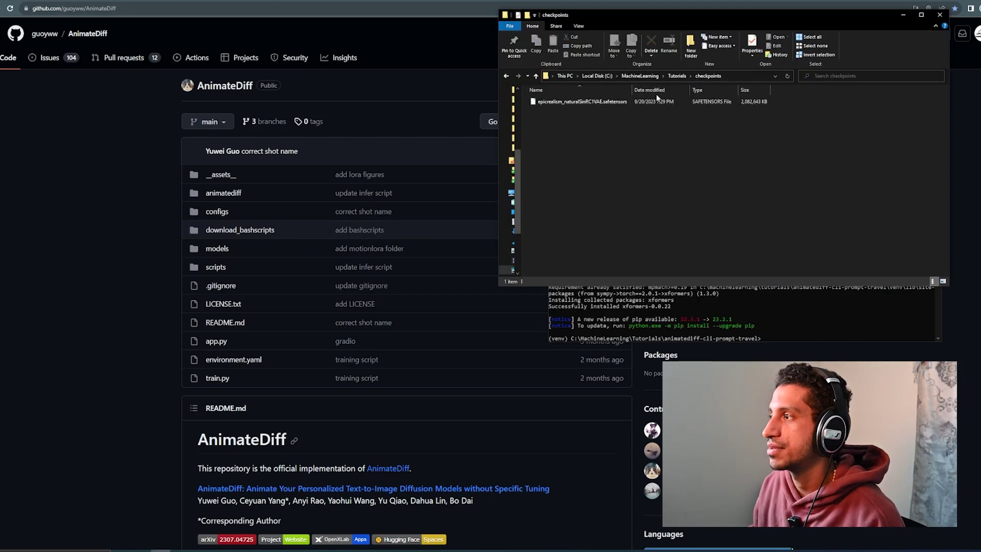
left_click(677, 76)
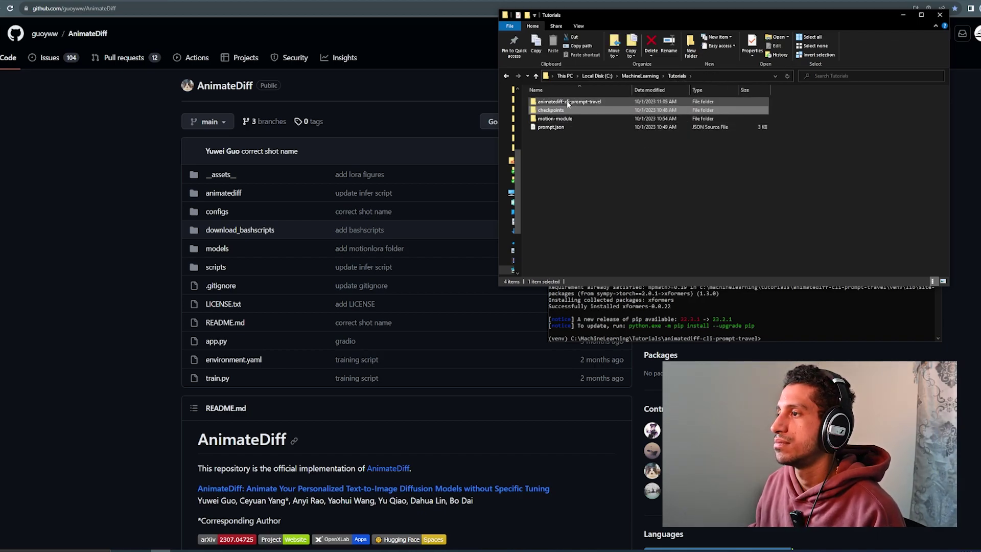
right_click(580, 110)
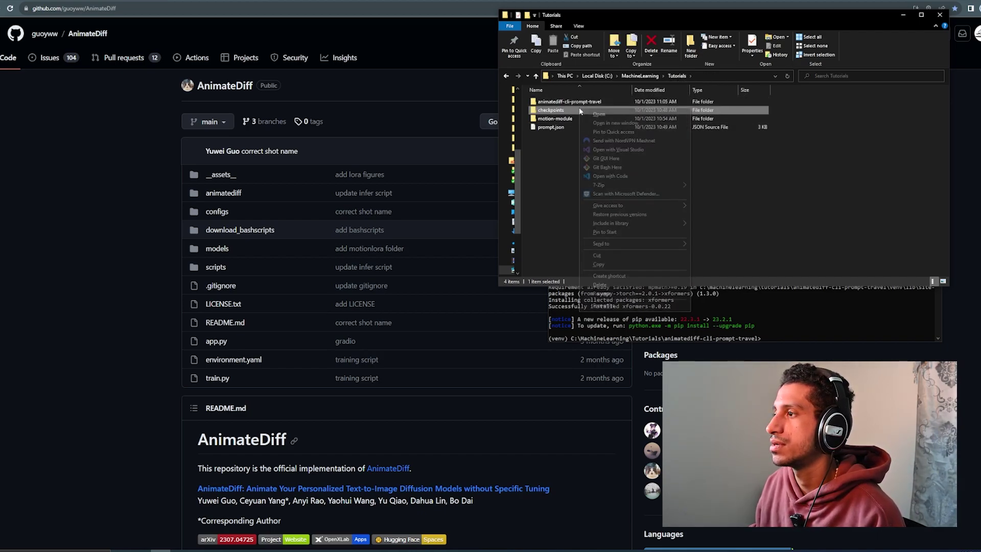
left_click(622, 126)
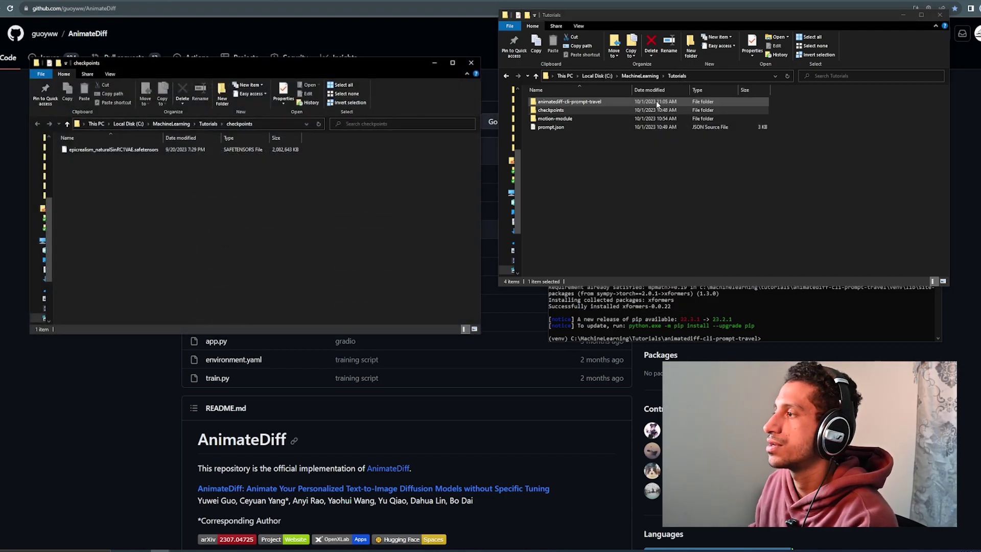
right_click(570, 121)
left_click(588, 137)
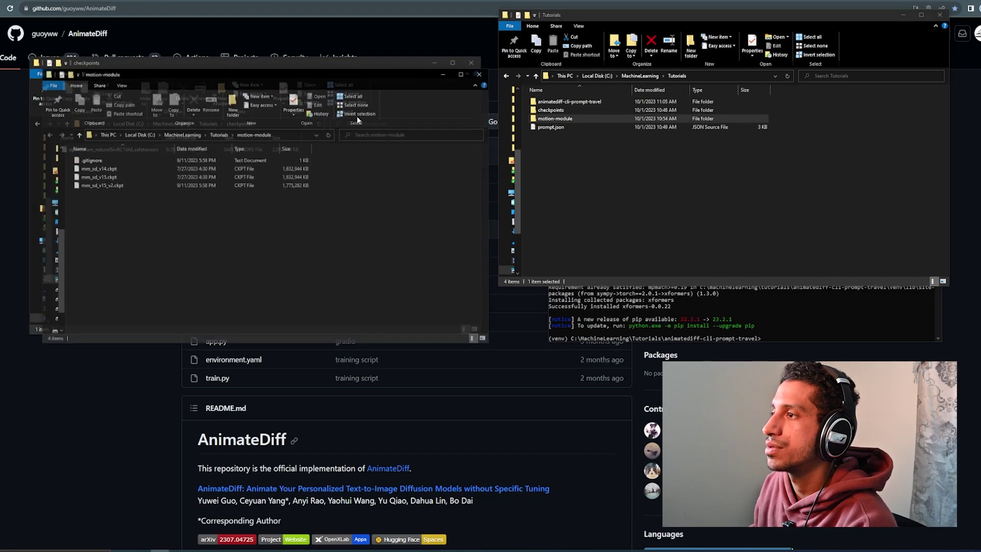
left_click_drag(226, 75, 212, 236)
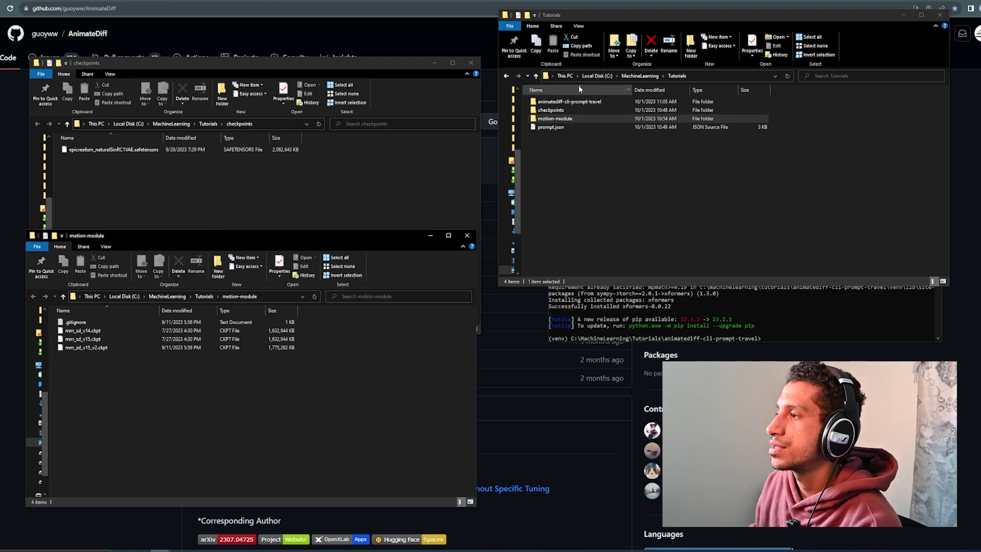
Step: Navigate to animatediff-cli-prompt-travel\data\models\sd, which holds only .gitignore
double_click(576, 99)
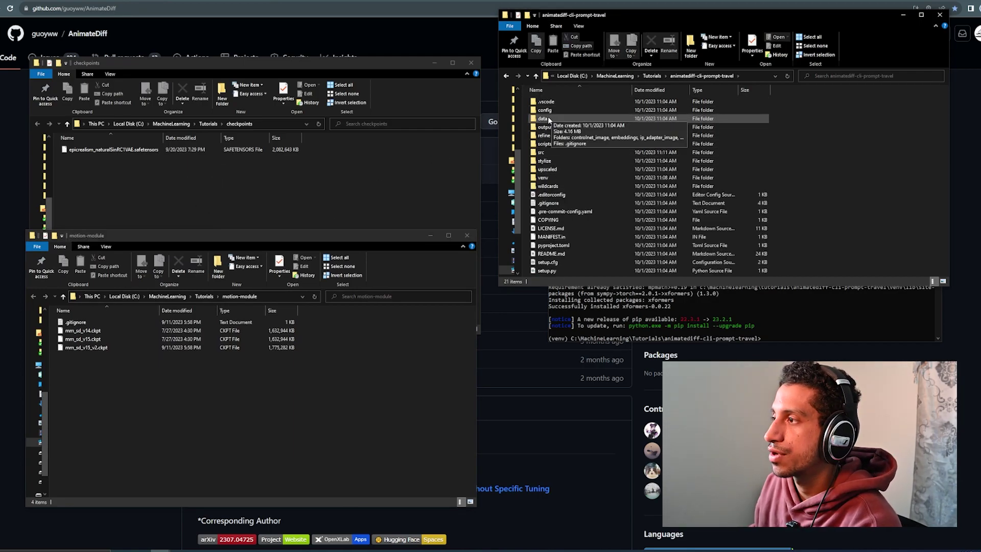
double_click(547, 119)
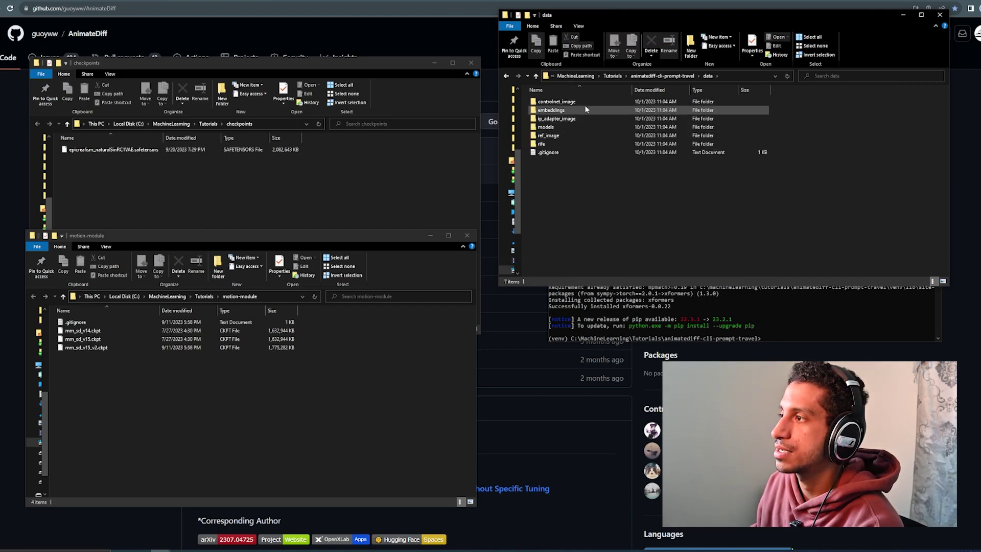
double_click(546, 126)
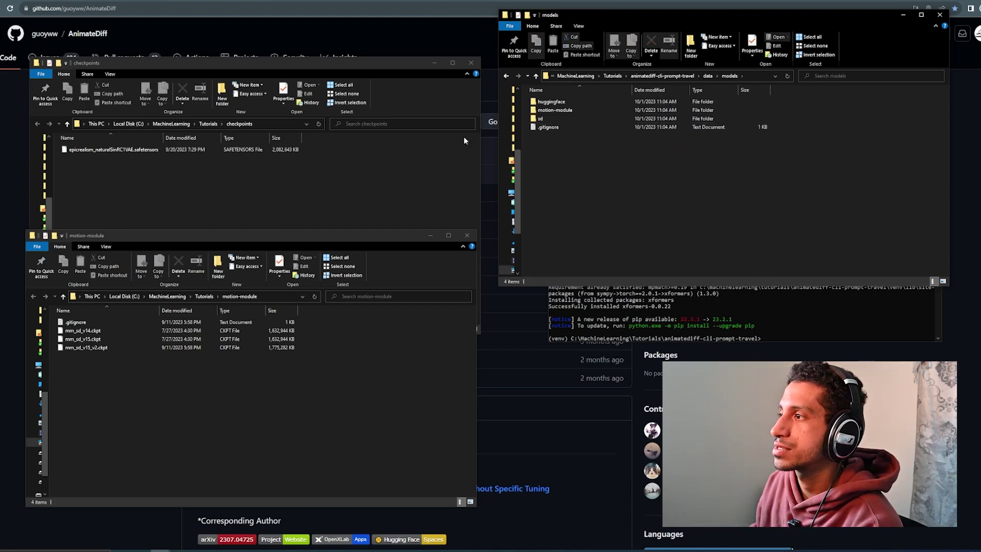
double_click(550, 118)
Step: Move the epicrealism .safetensors checkpoint into data\models\sd
left_click(90, 150)
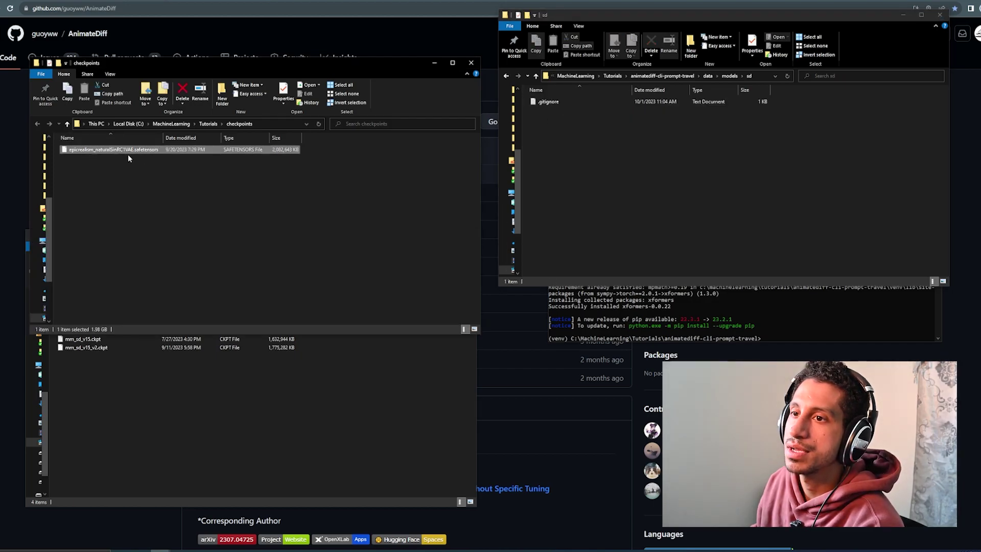
left_click_drag(108, 151, 615, 131)
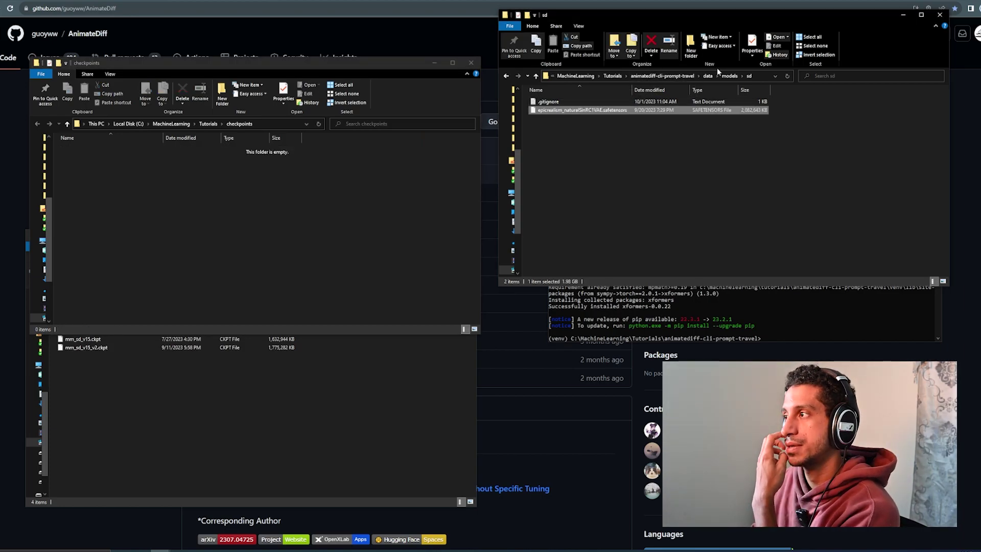
left_click(729, 76)
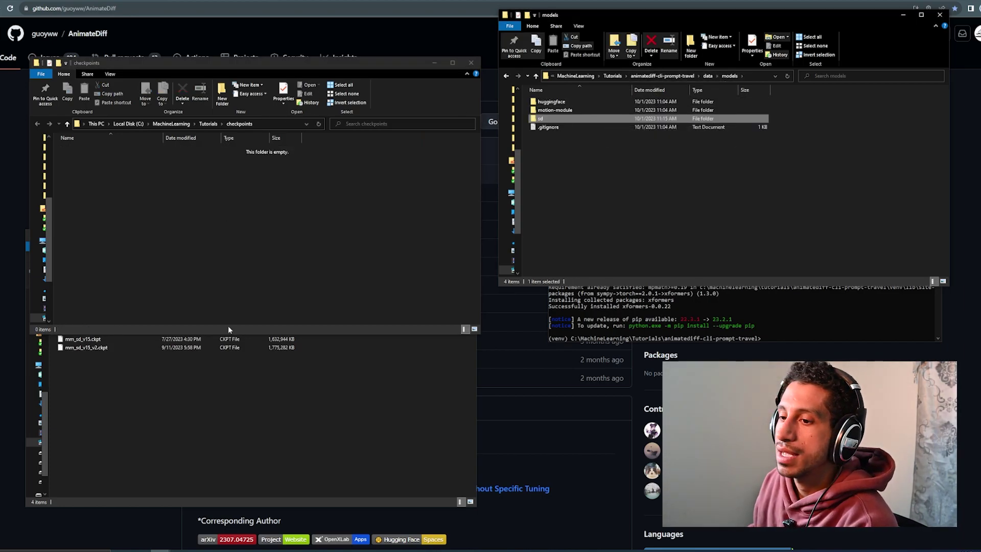
Step: Move the three mm_sd .ckpt motion modules into the project's data\models\motion-module folder
left_click(230, 368)
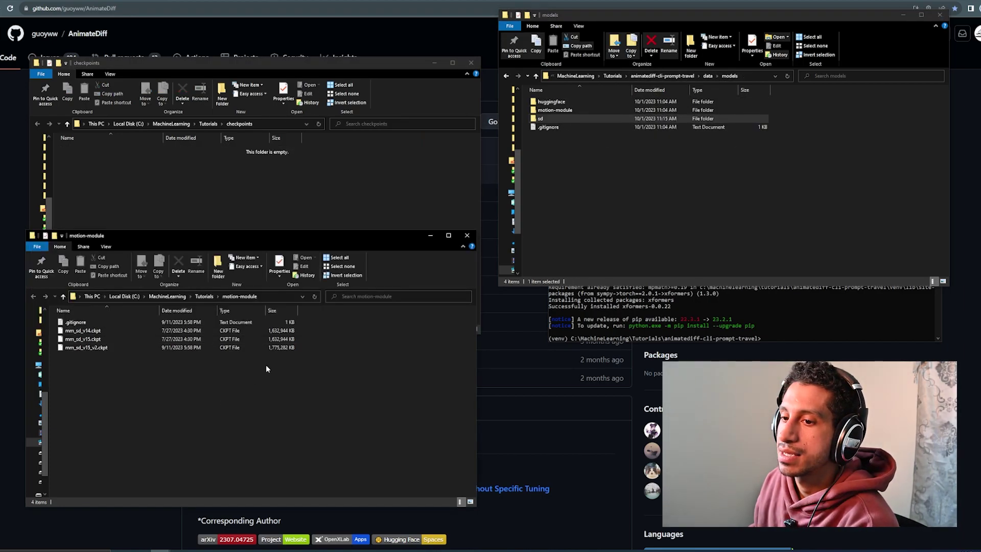
double_click(555, 110)
left_click_drag(185, 376, 722, 134)
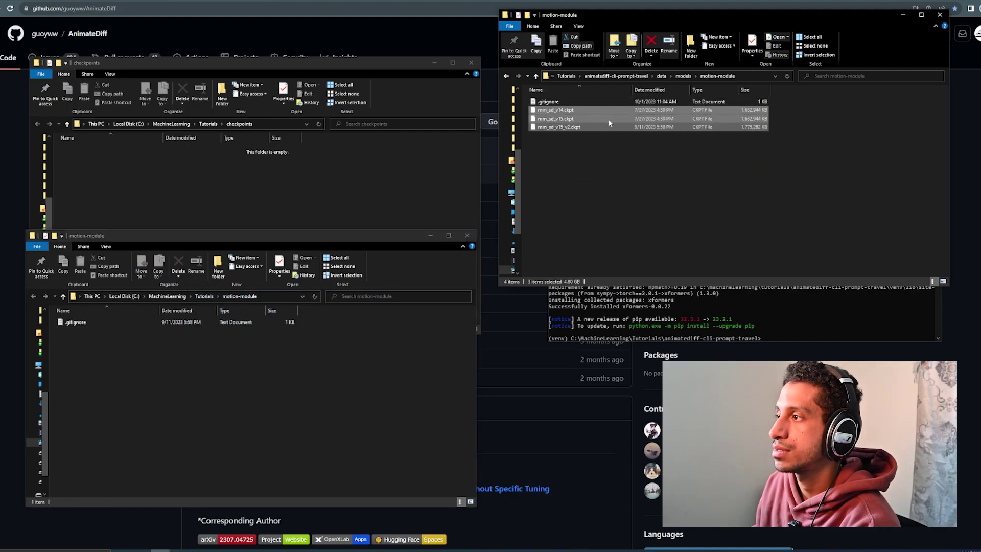
left_click(681, 77)
left_click(662, 77)
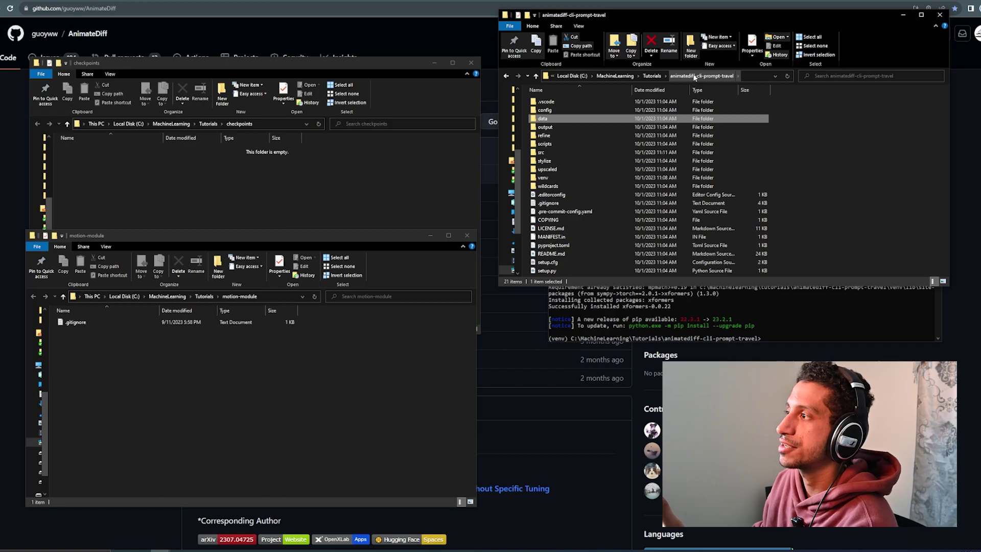
double_click(566, 118)
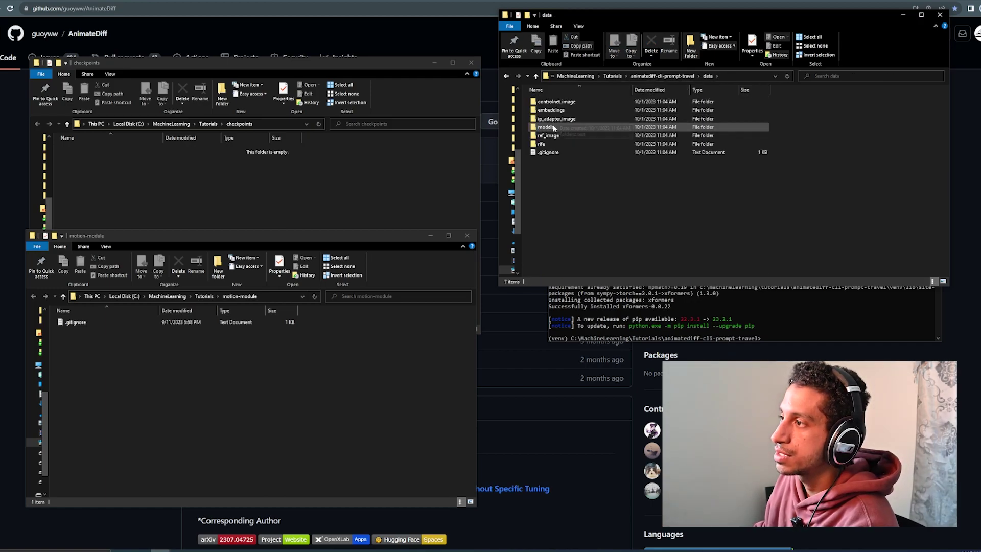
double_click(552, 126)
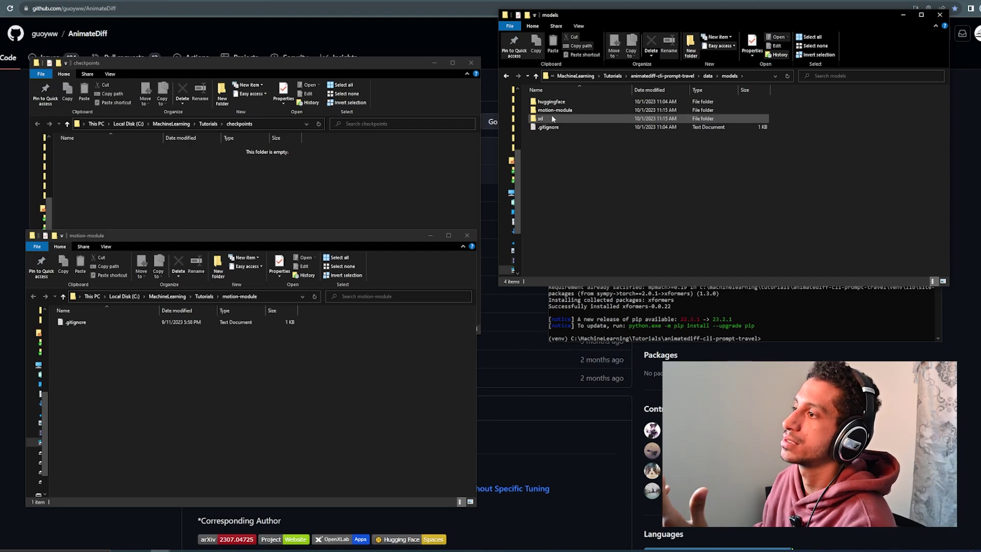
left_click(708, 77)
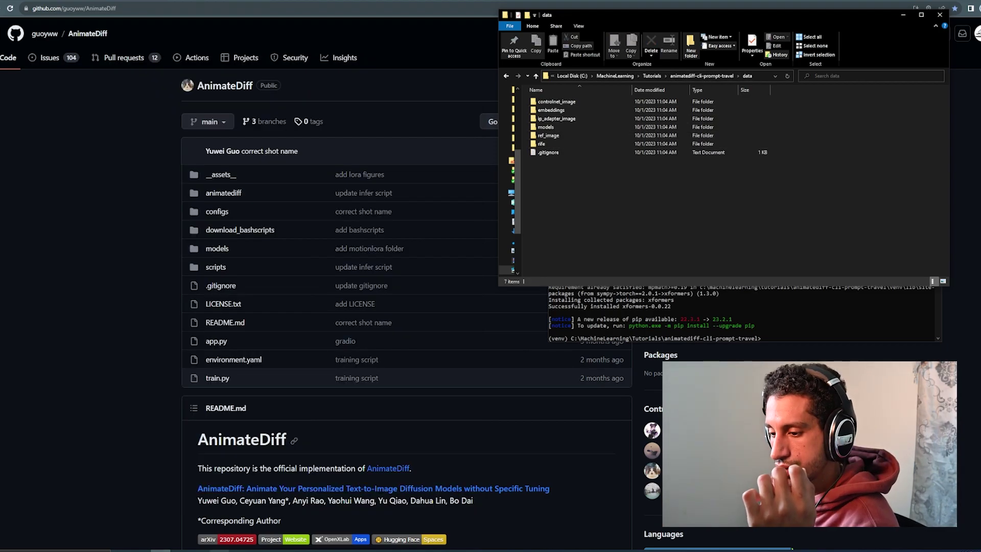
Step: Take File Explorer back up to the Tutorials folder and select prompt.json
left_click(593, 334)
scroll(403, 424, "down", 6)
scroll(403, 420, "down", 2)
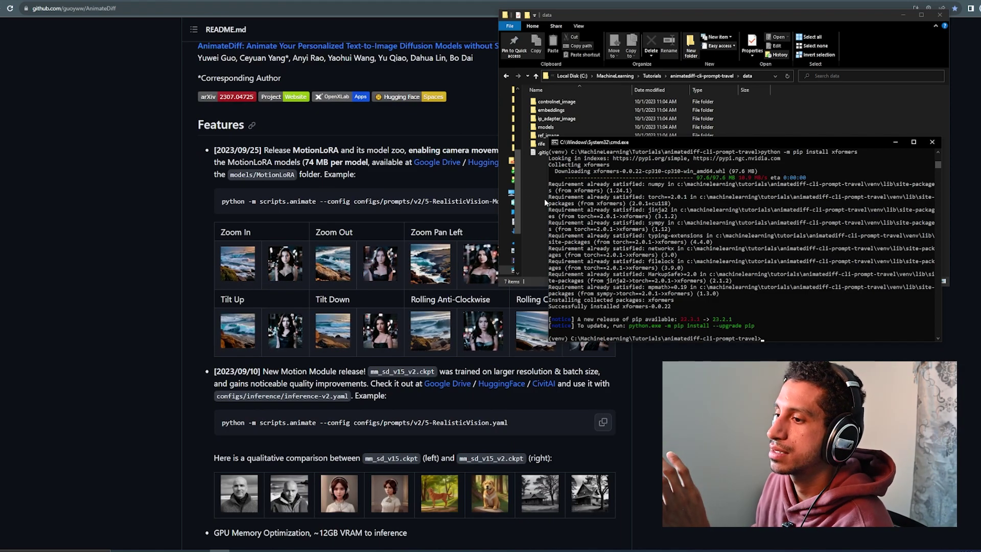
left_click(543, 193)
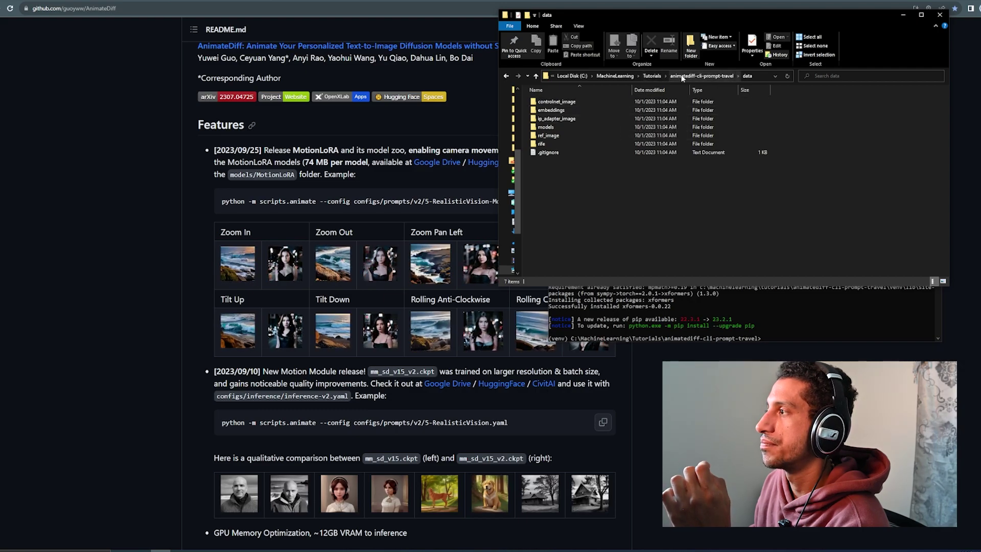
left_click(702, 76)
left_click(655, 77)
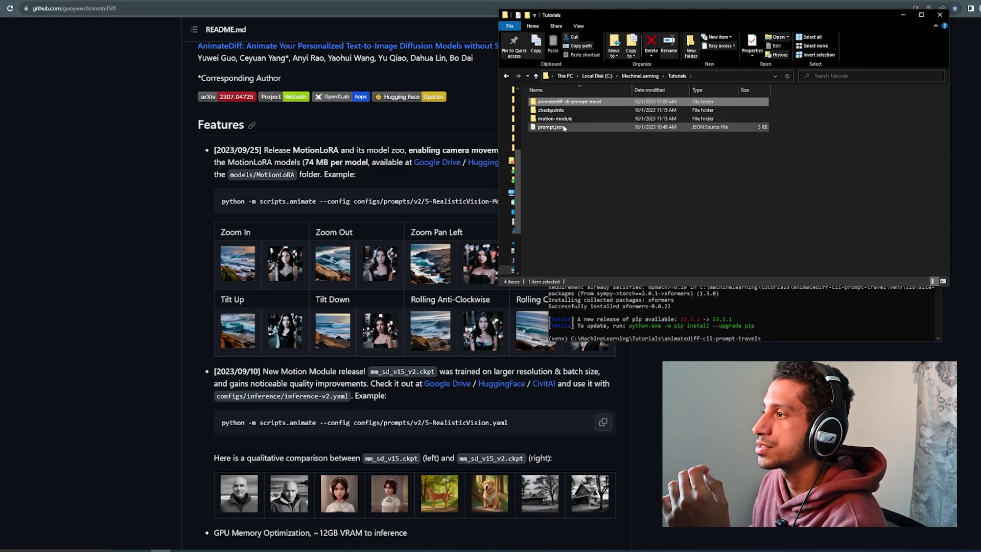
left_click(580, 127)
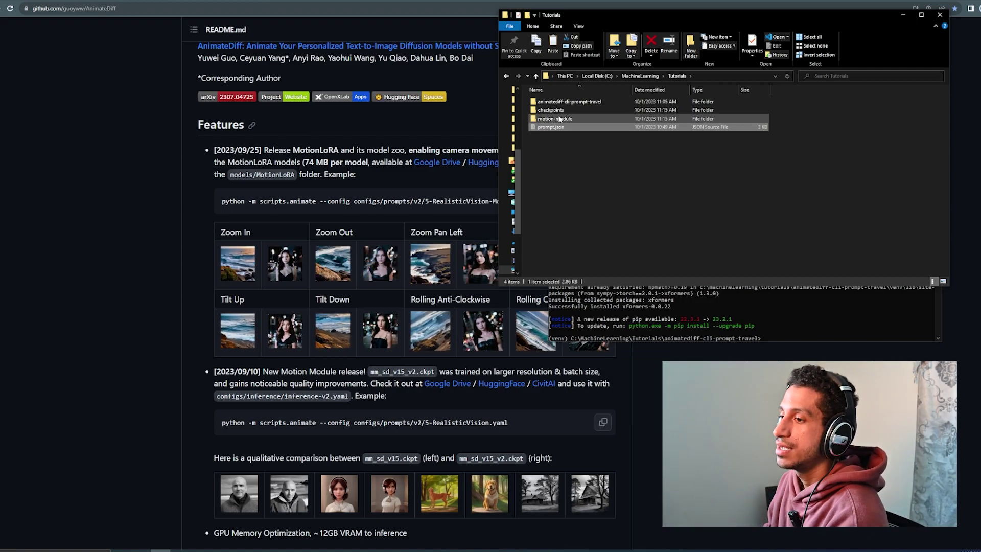
mouse_move(559, 119)
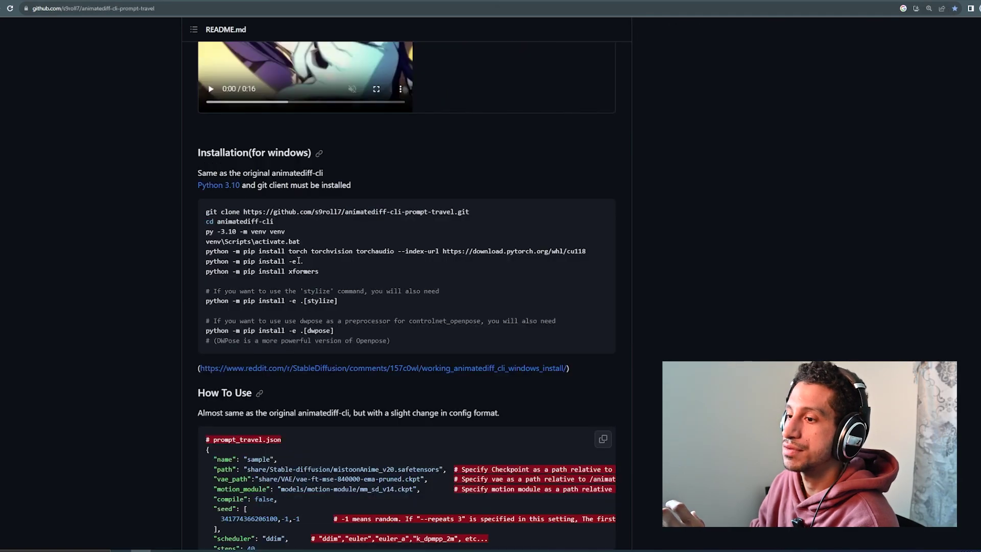
Step: Scroll up and down through the README's prompt_travel.json example settings
scroll(305, 261, "down", 5)
scroll(305, 260, "down", 15)
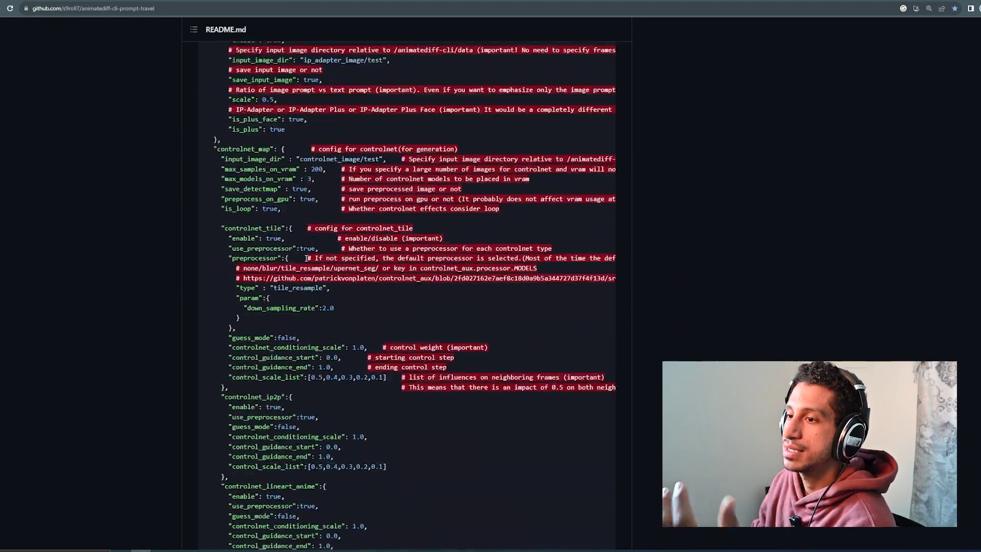
scroll(305, 291, "up", 15)
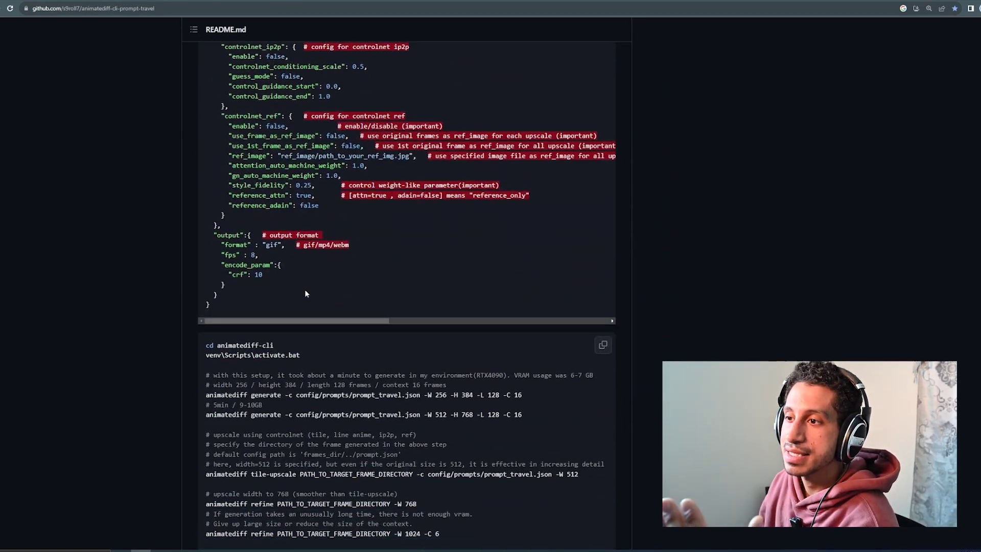
scroll(299, 277, "up", 12)
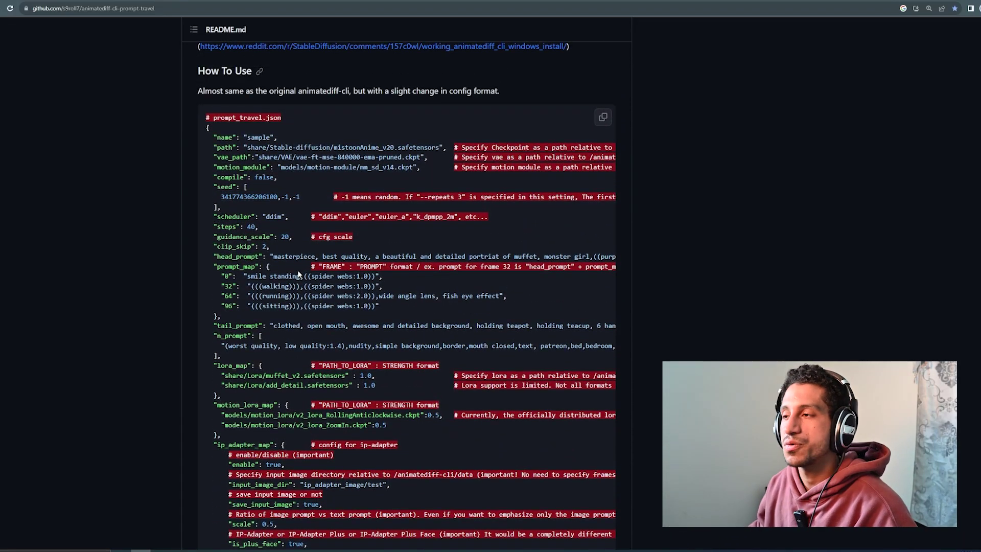
scroll(313, 240, "down", 10)
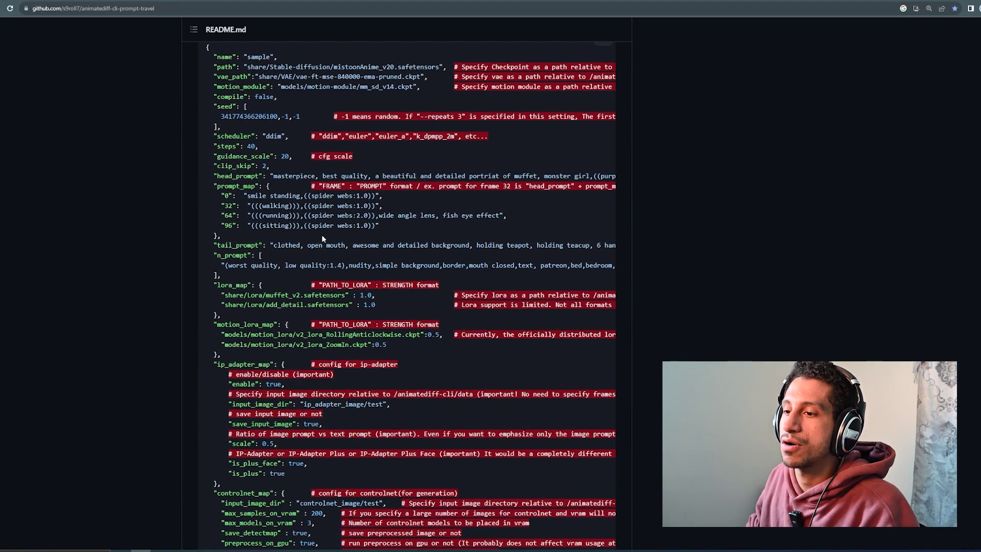
scroll(317, 271, "down", 10)
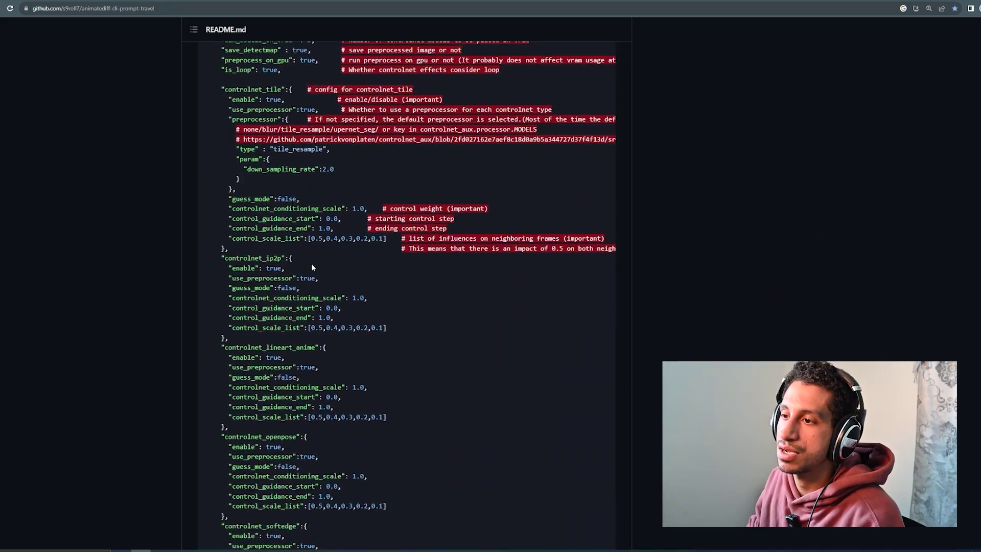
Step: Open animatediff-cli-prompt-travel in a second Explorer window beside the Tutorials window
scroll(314, 262, "up", 5)
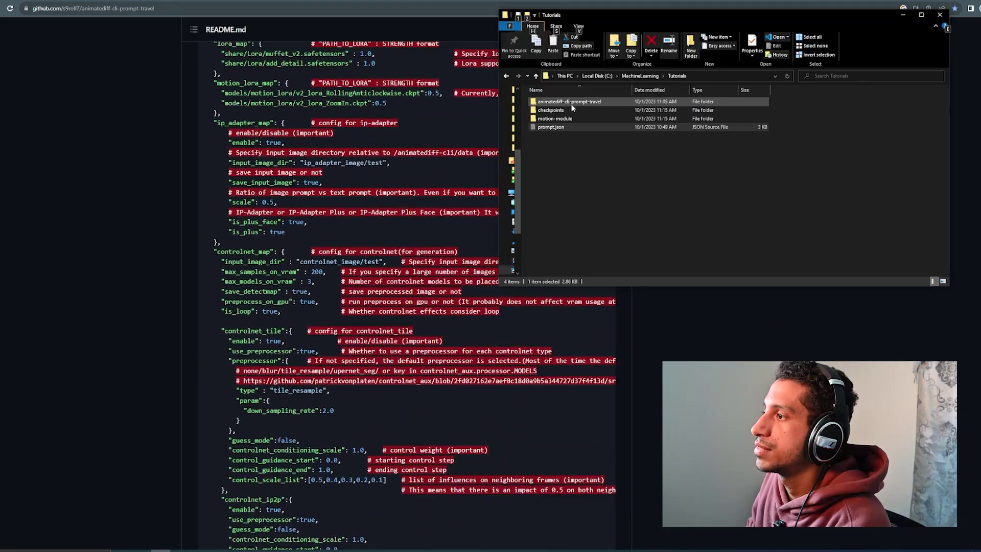
left_click(551, 127)
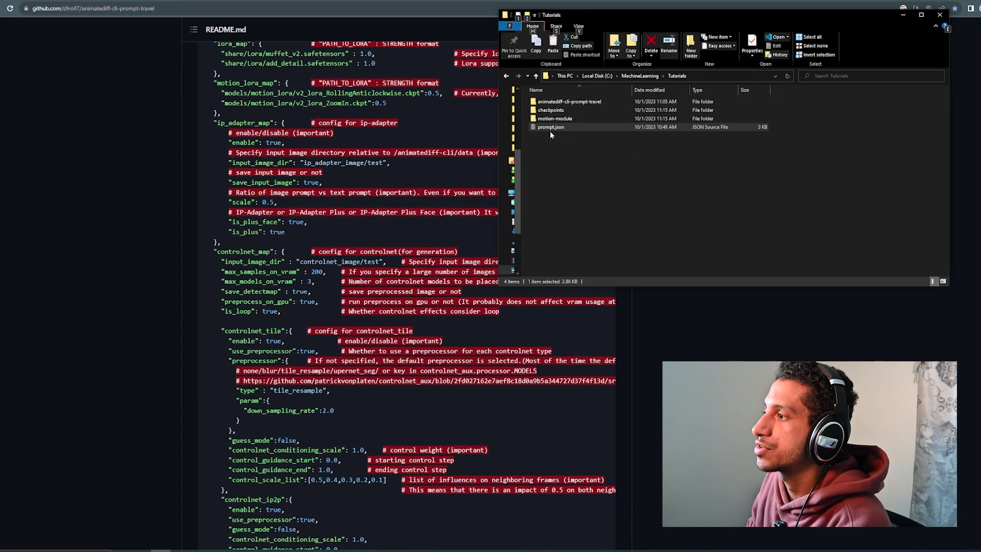
double_click(569, 103)
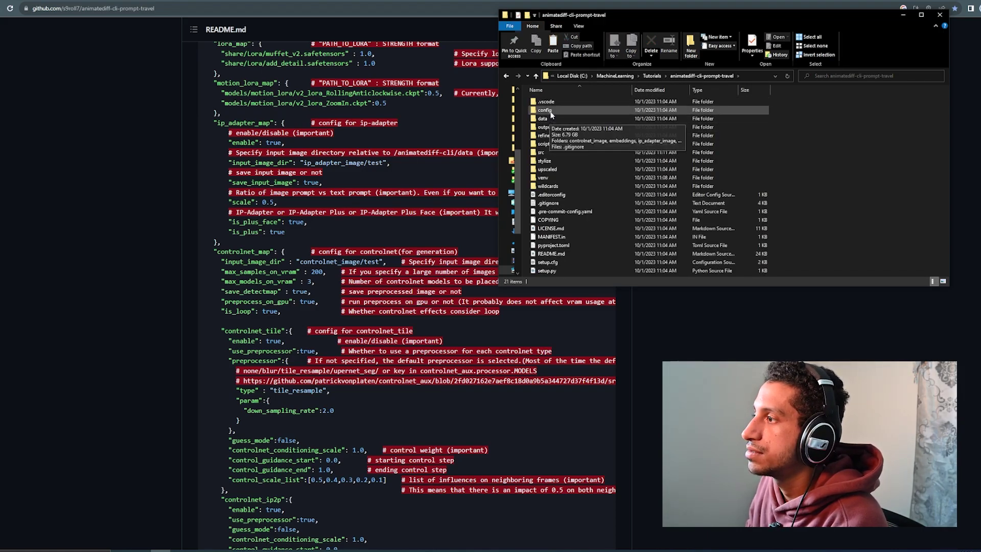
left_click(651, 75)
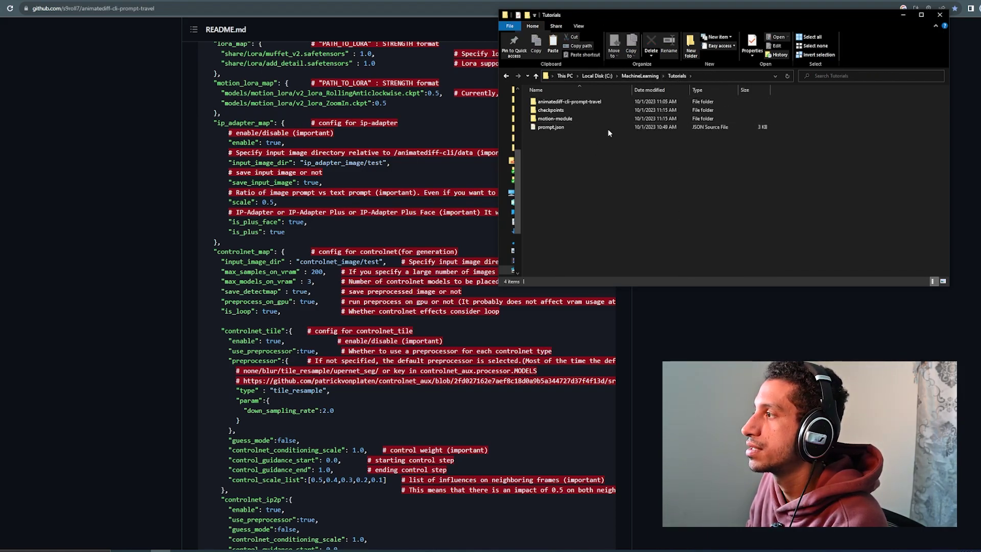
right_click(591, 101)
left_click(628, 116)
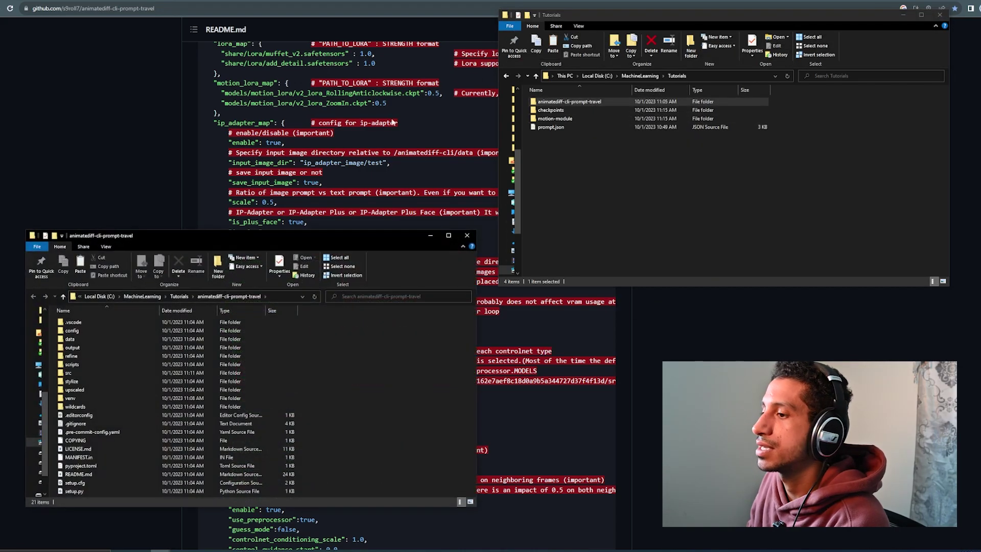
left_click_drag(330, 242, 355, 40)
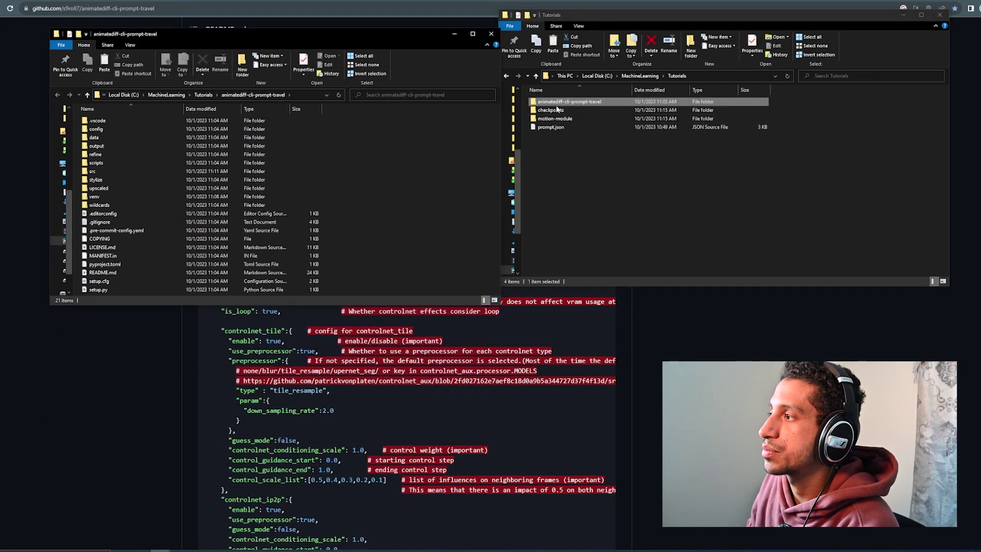
Step: Browse the new window to config\prompts and drag prompt.json into it
double_click(106, 136)
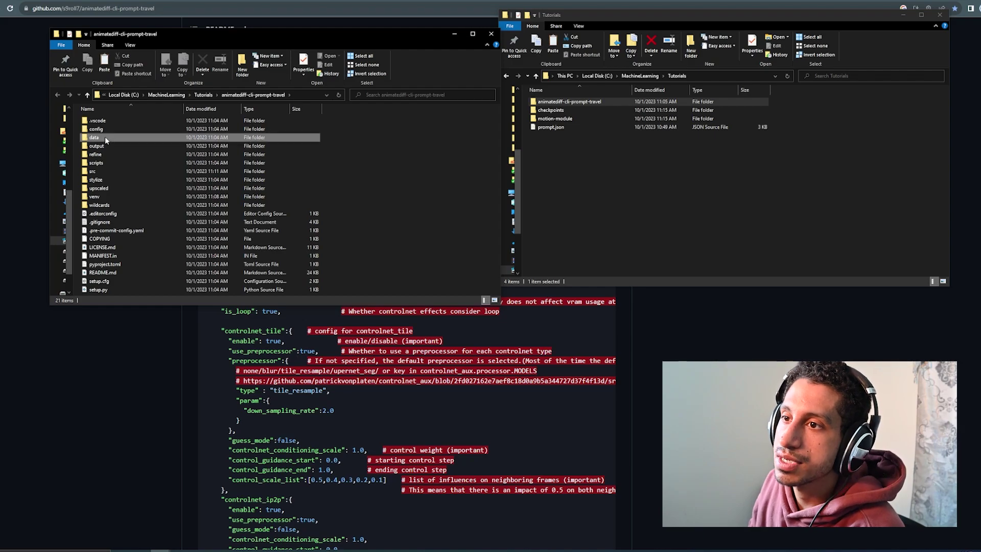
key("BackSpace")
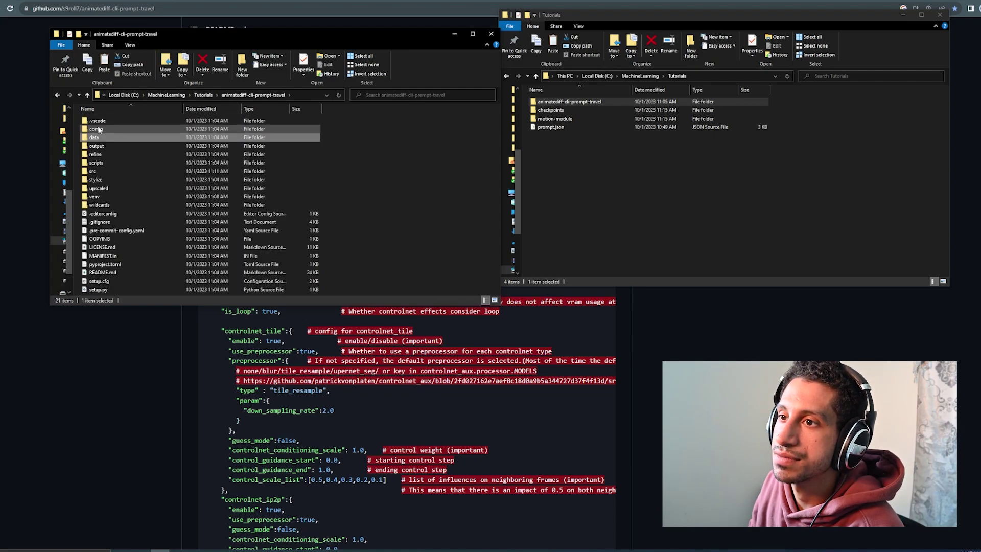
double_click(108, 129)
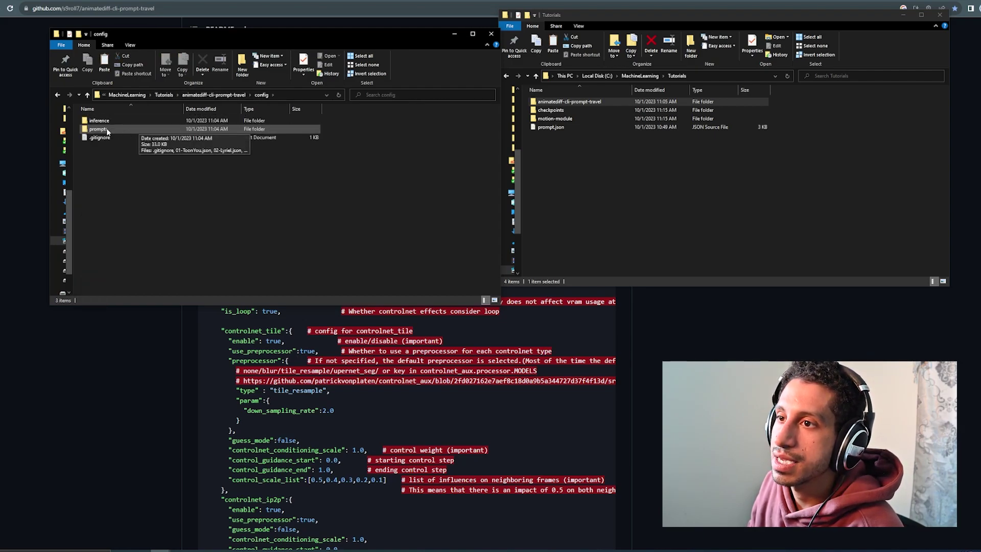
double_click(108, 131)
left_click(640, 179)
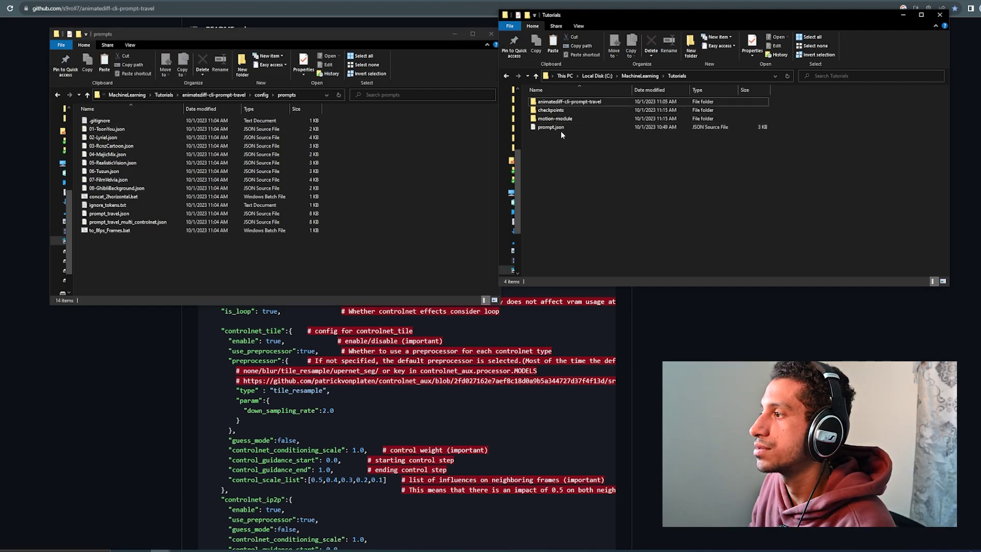
left_click(556, 128)
left_click_drag(599, 127, 295, 250)
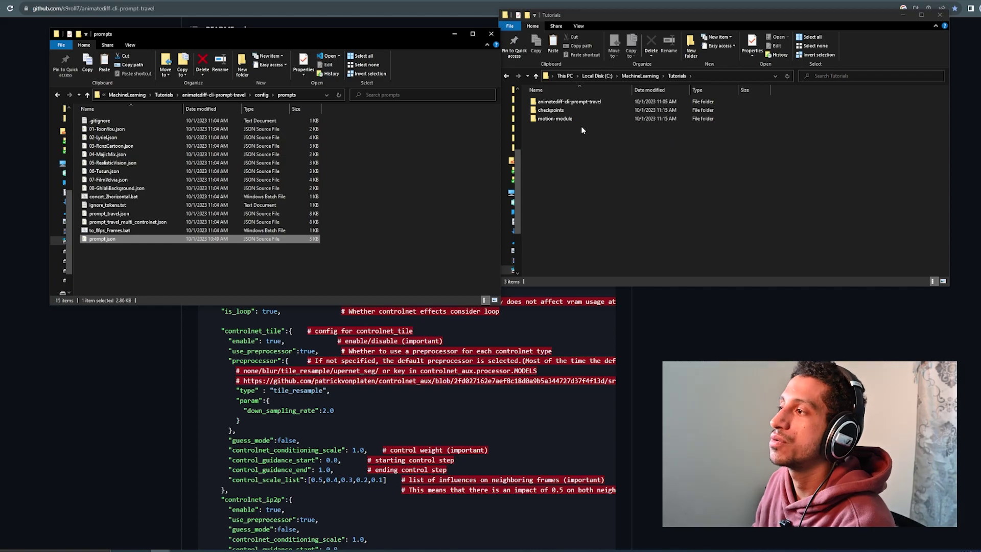
left_click(639, 76)
Step: Enter 'animatediff generate -c config/prompts/prompt.json' at the venv prompt without running it
key("alt+Tab")
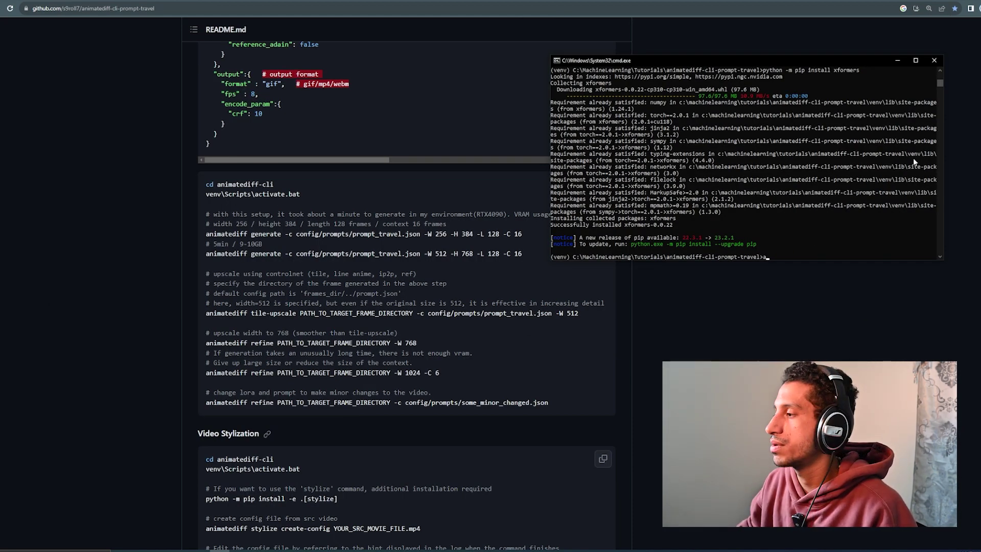
type("animatedif")
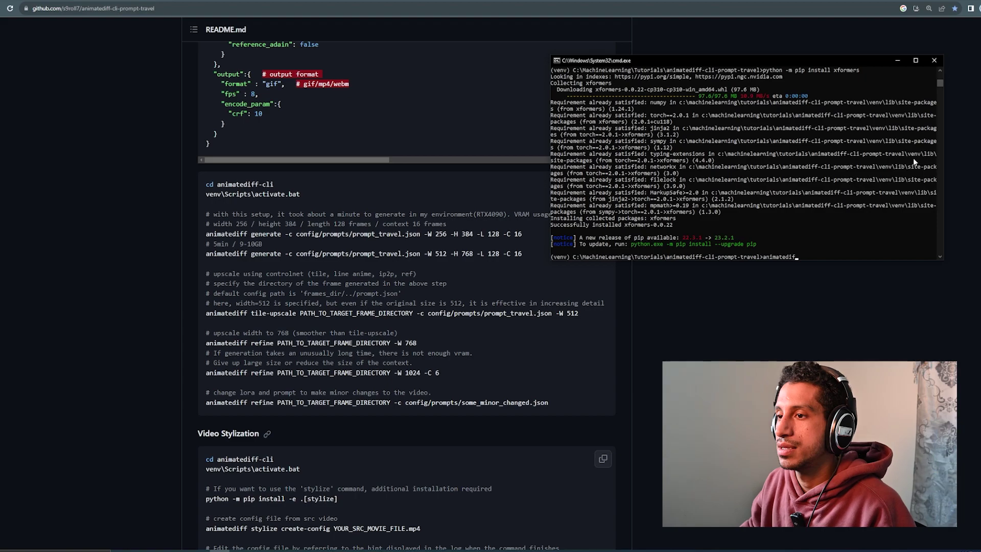
type("f generate")
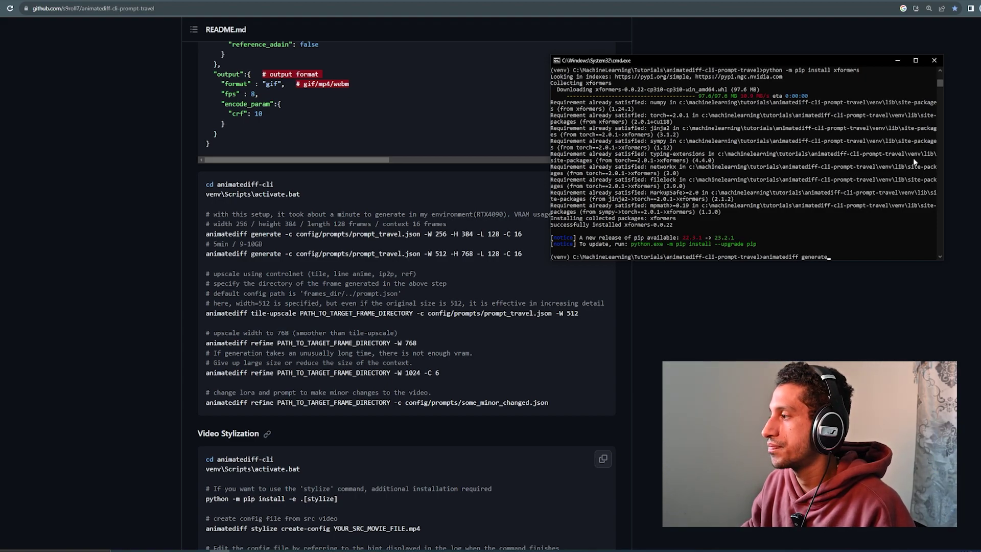
type(" -c")
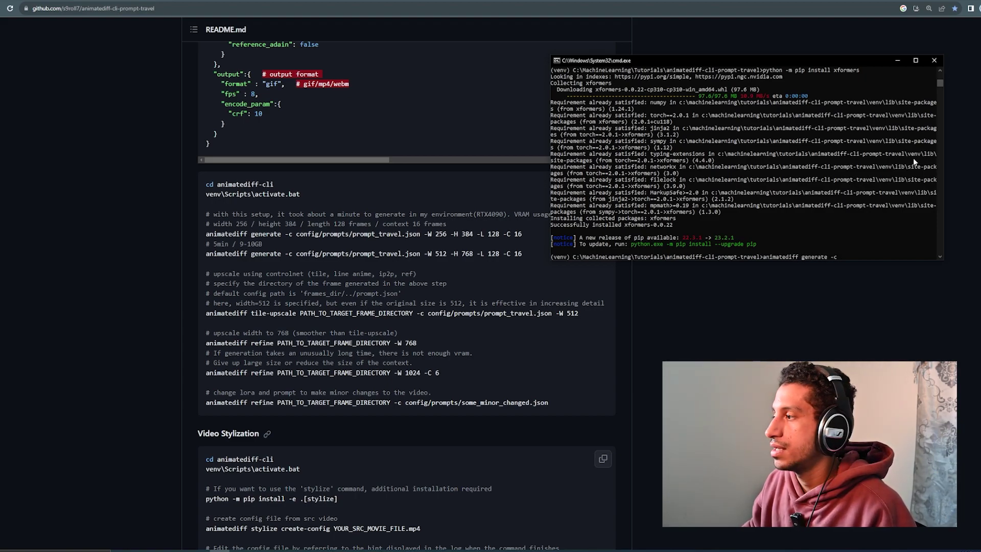
type(" config")
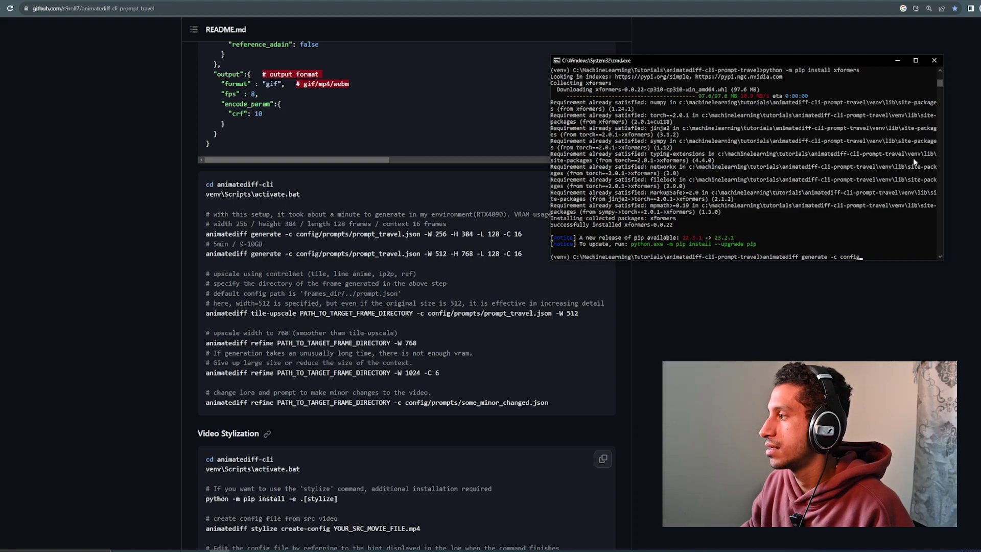
type("/prom")
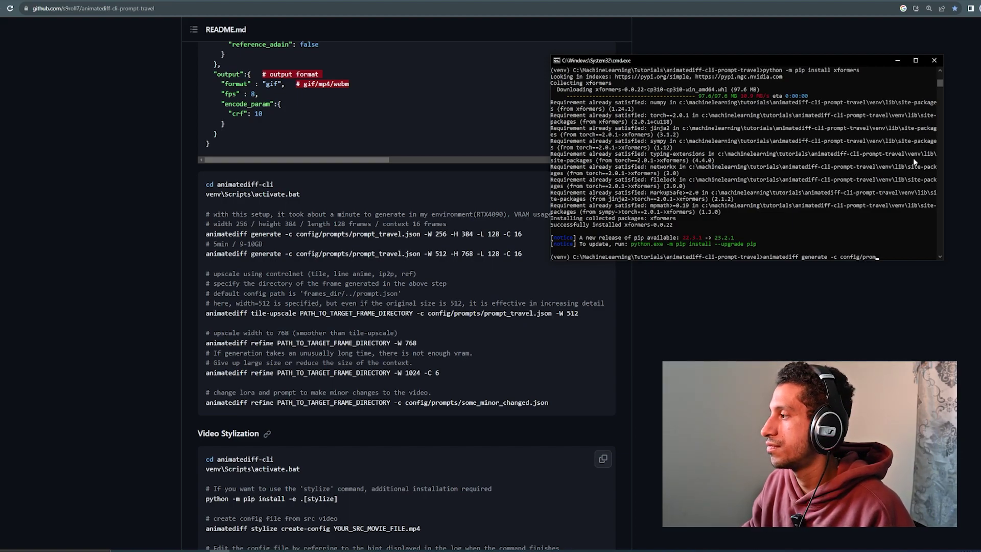
type("pts/")
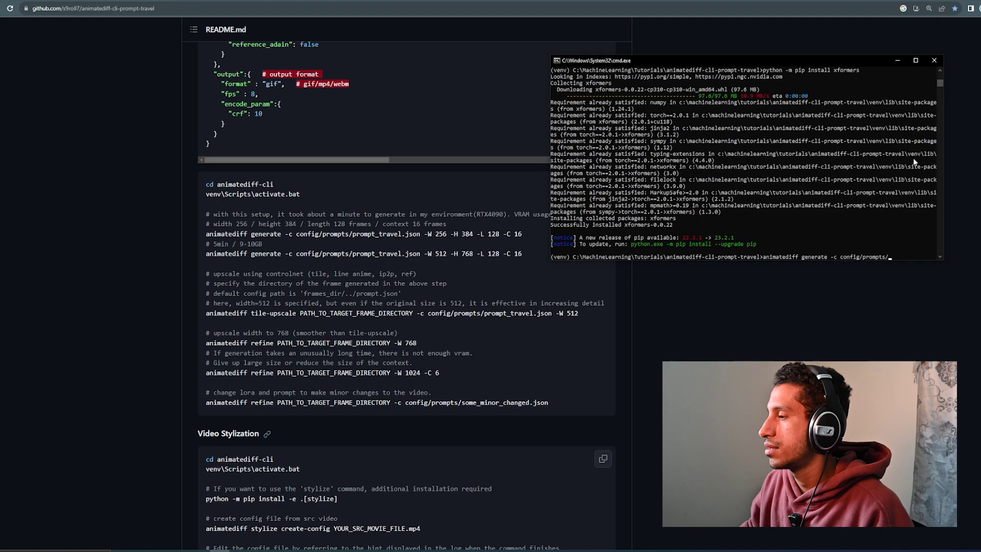
type("prompt")
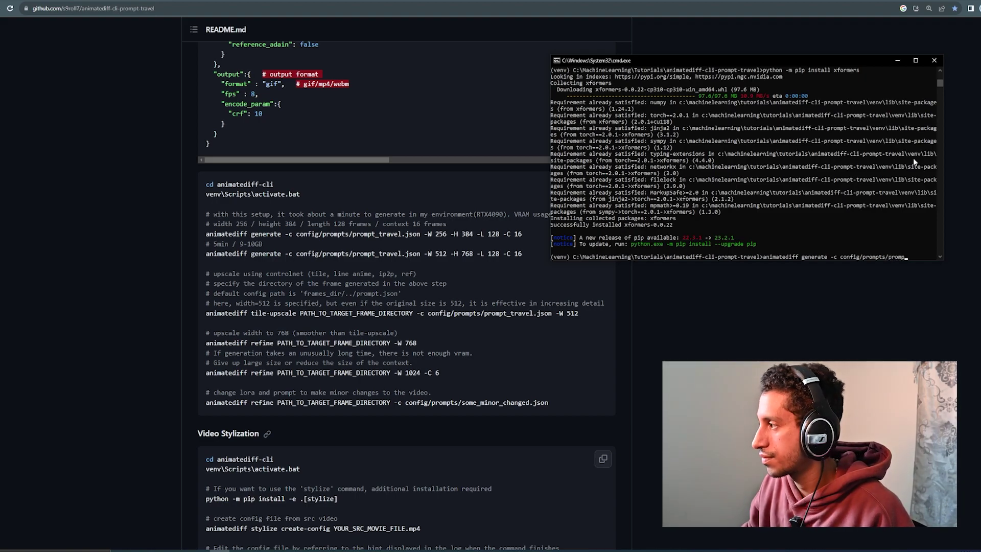
type(".json")
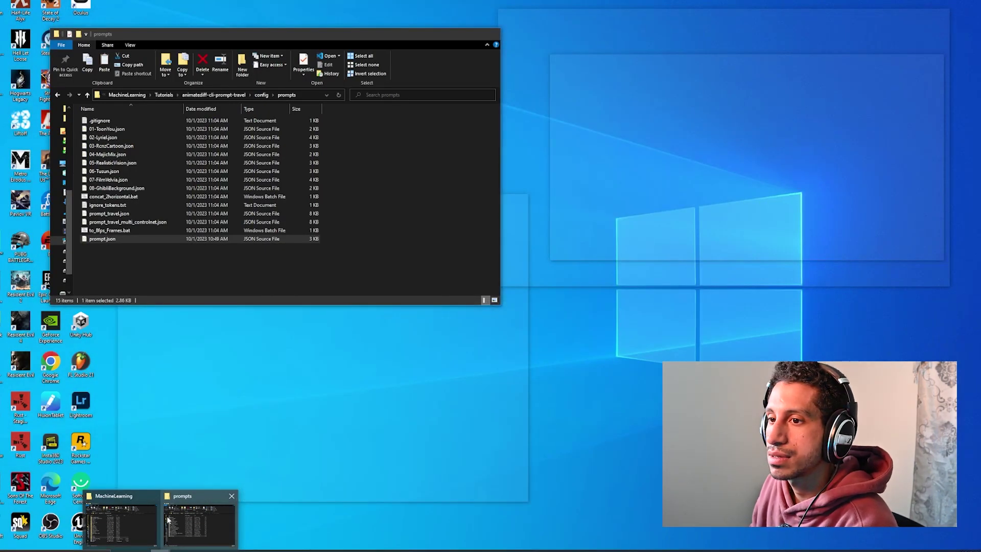
Step: Recheck that prompt.json sits in config\prompts, then bring the GitHub README back up
left_click(169, 518)
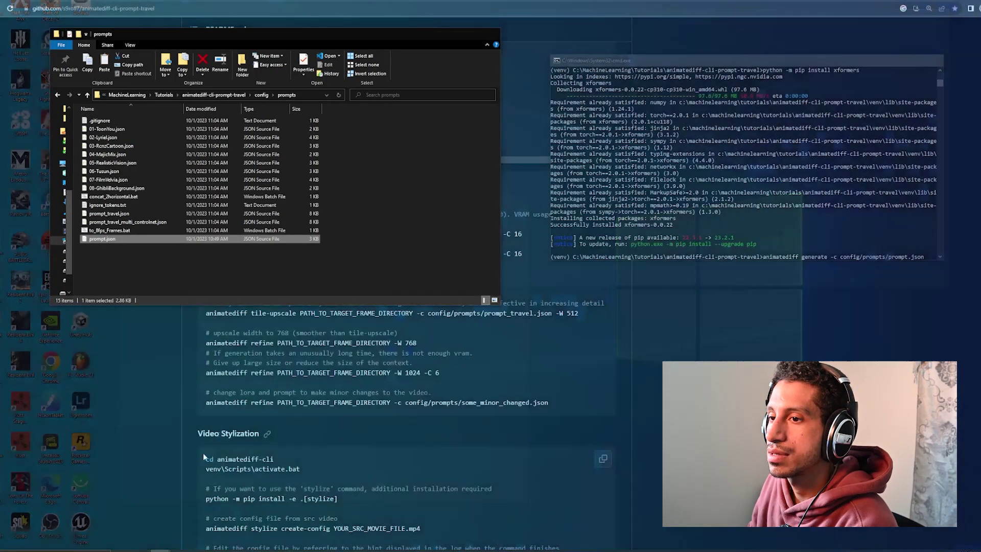
left_click(198, 95)
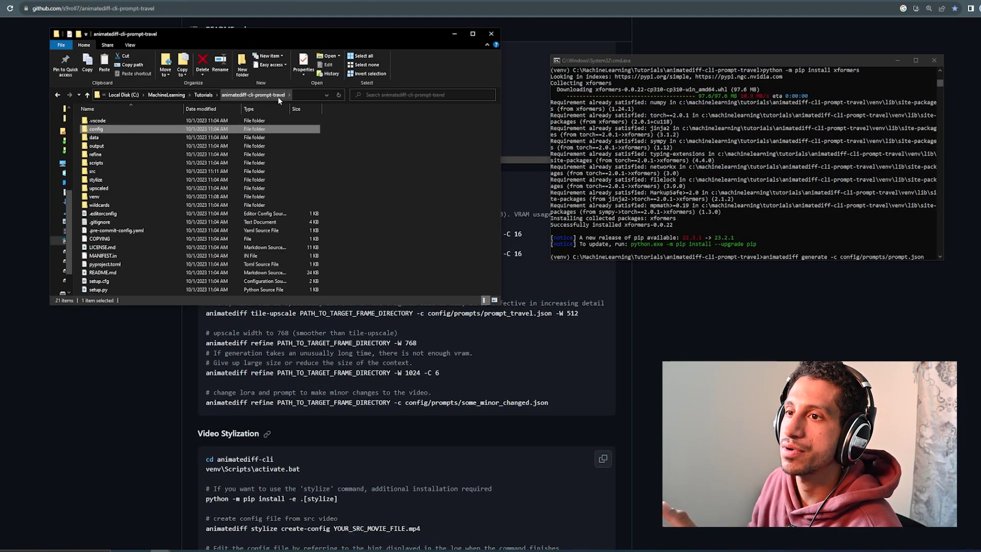
double_click(124, 128)
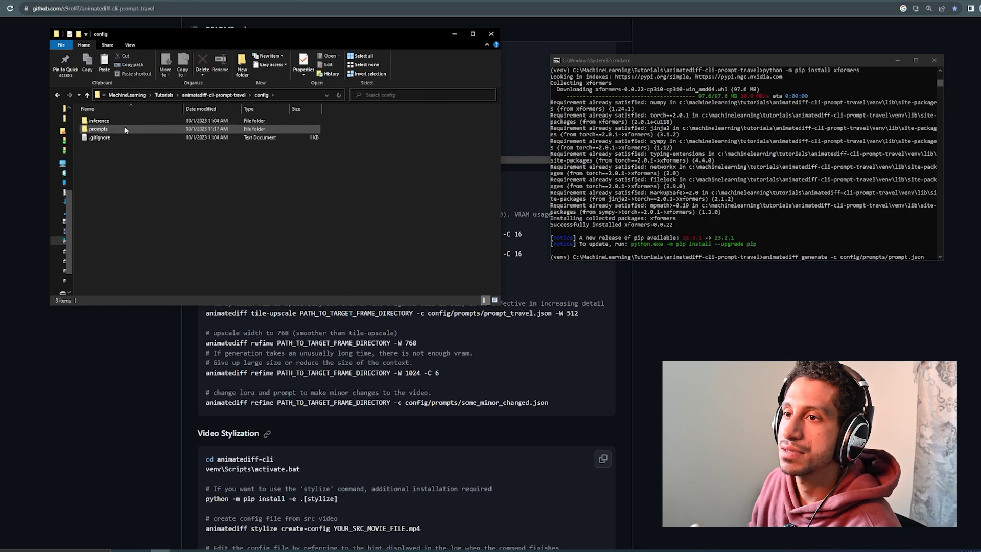
double_click(125, 129)
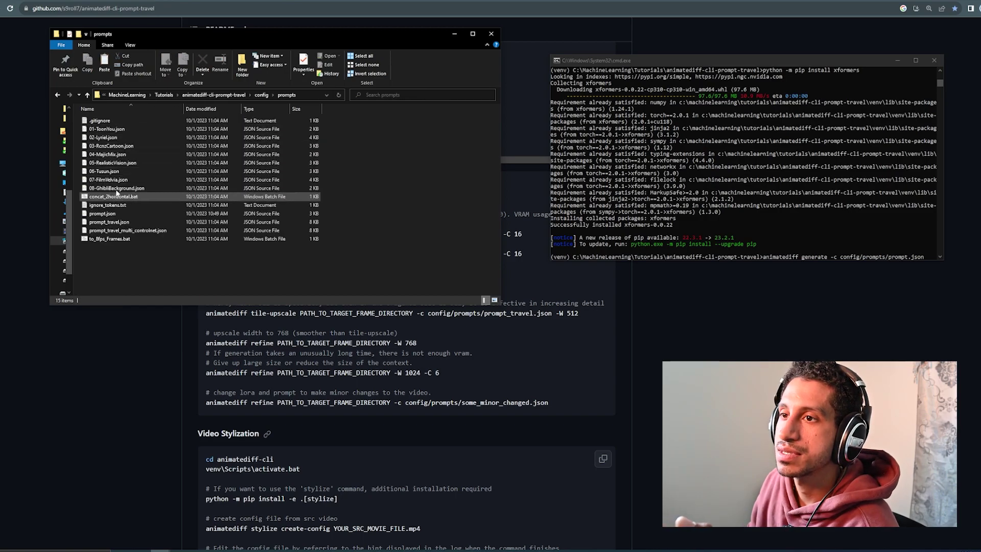
left_click(136, 214)
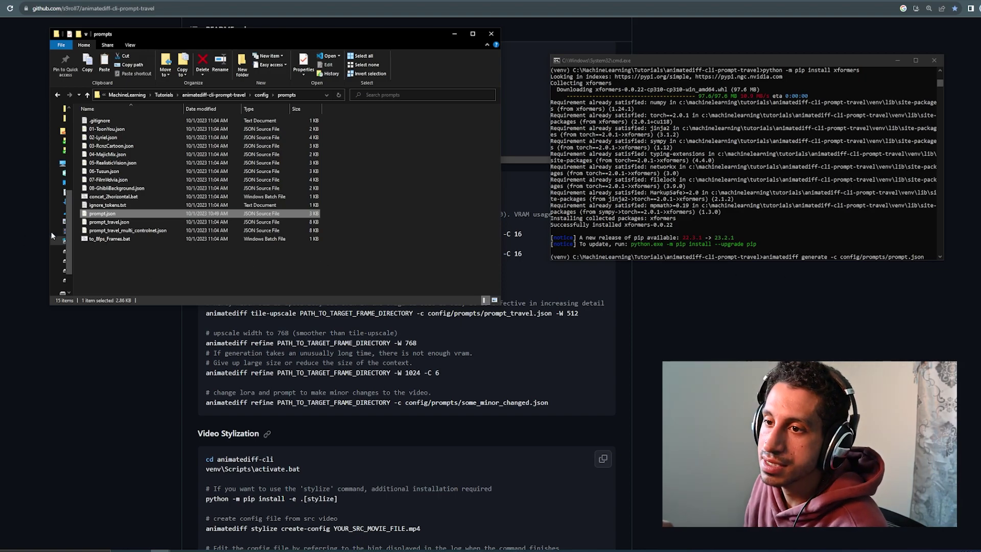
left_click(487, 378)
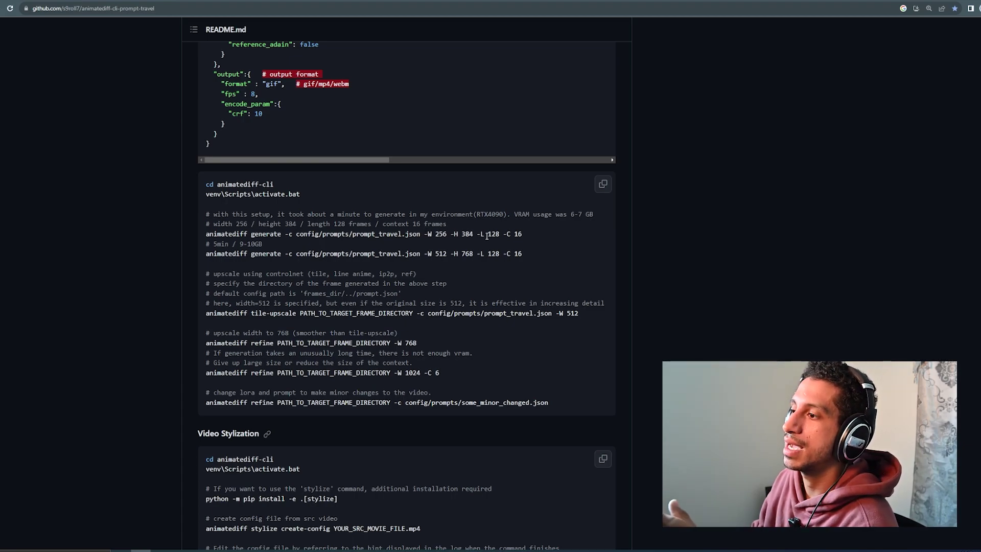
Step: Extend the generate command with -W 256 -H 384 -L 128 -C 16
key("alt+Tab")
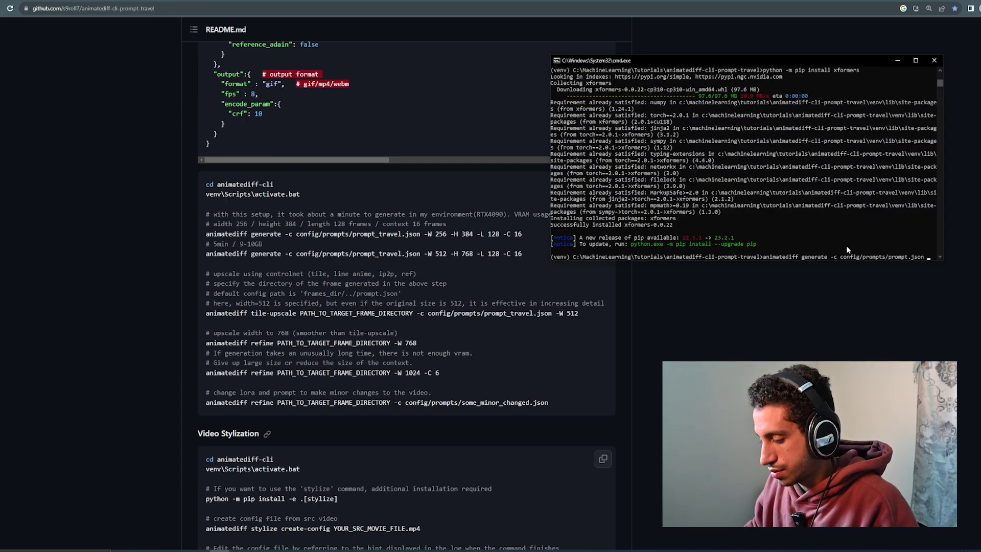
type("-W 256 -H 384 -L 128")
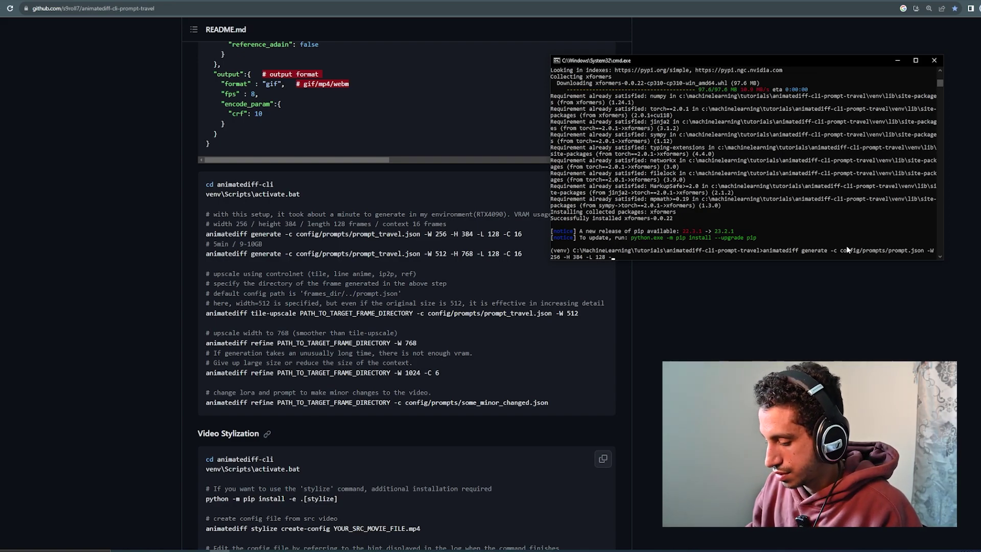
type("-C 16")
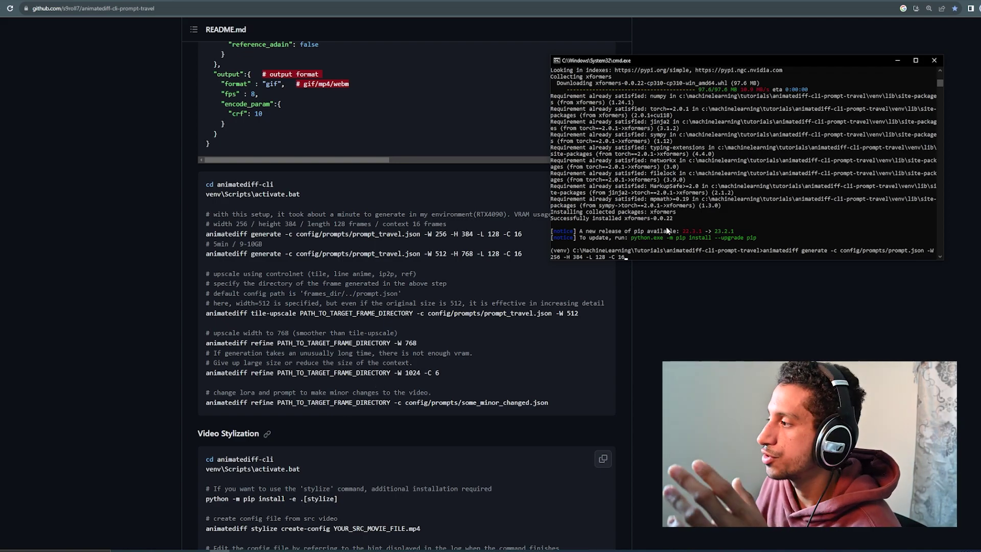
Step: Open prompt.json in VS Code and inspect its checkpoint path setting
left_click(143, 549)
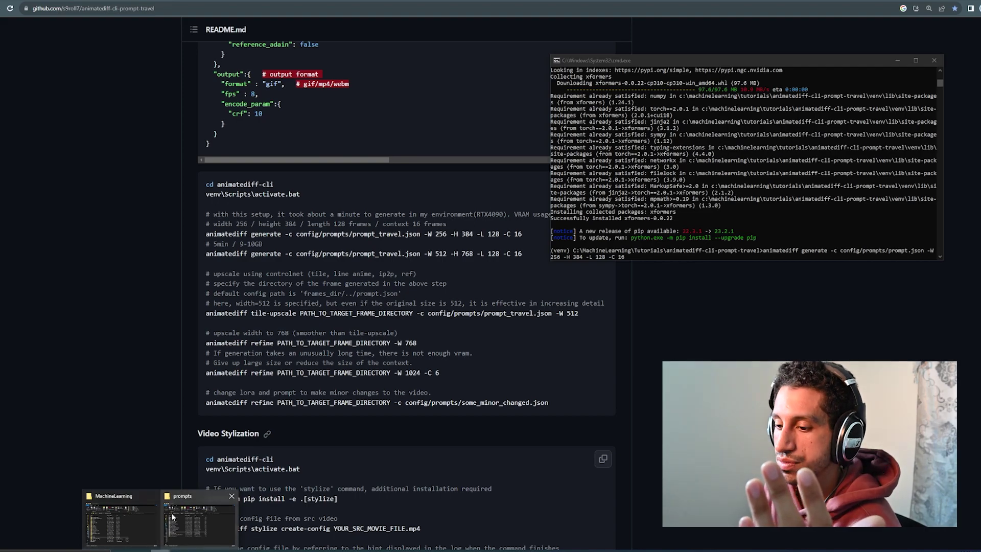
left_click(172, 518)
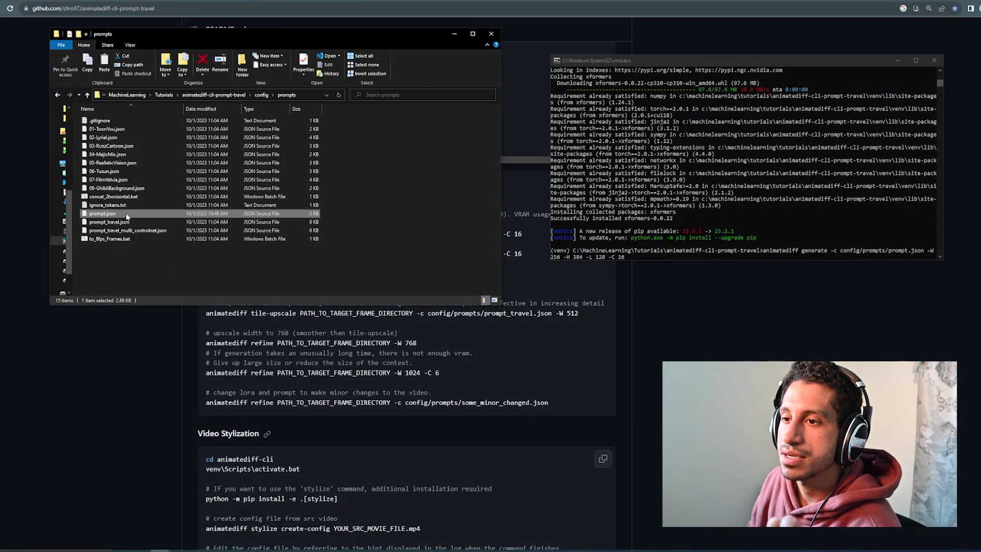
double_click(126, 213)
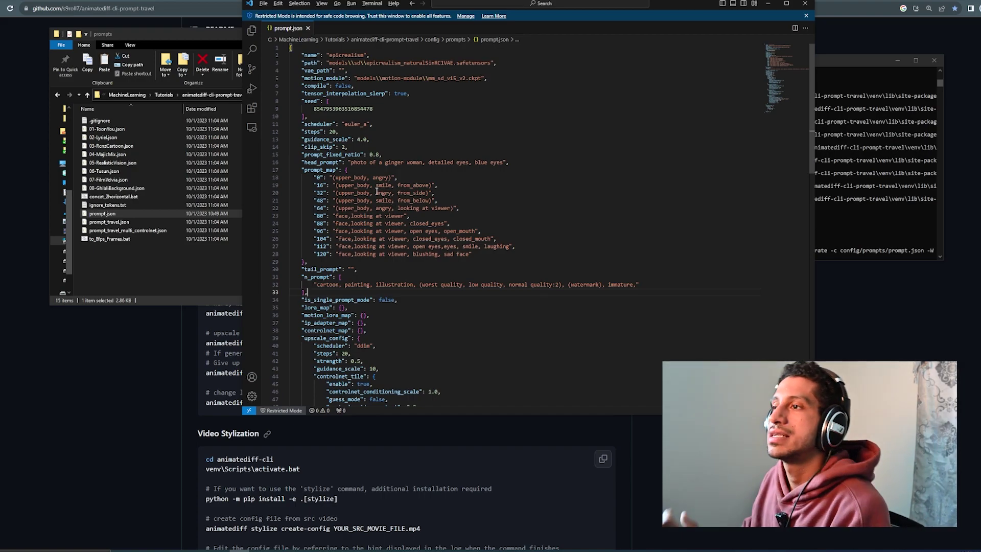
double_click(351, 54)
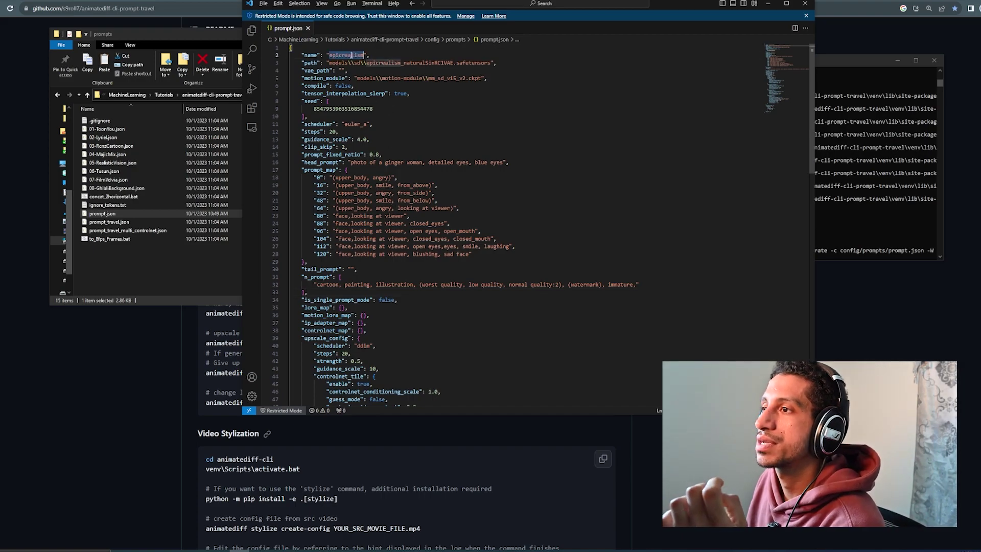
left_click_drag(511, 63, 290, 63)
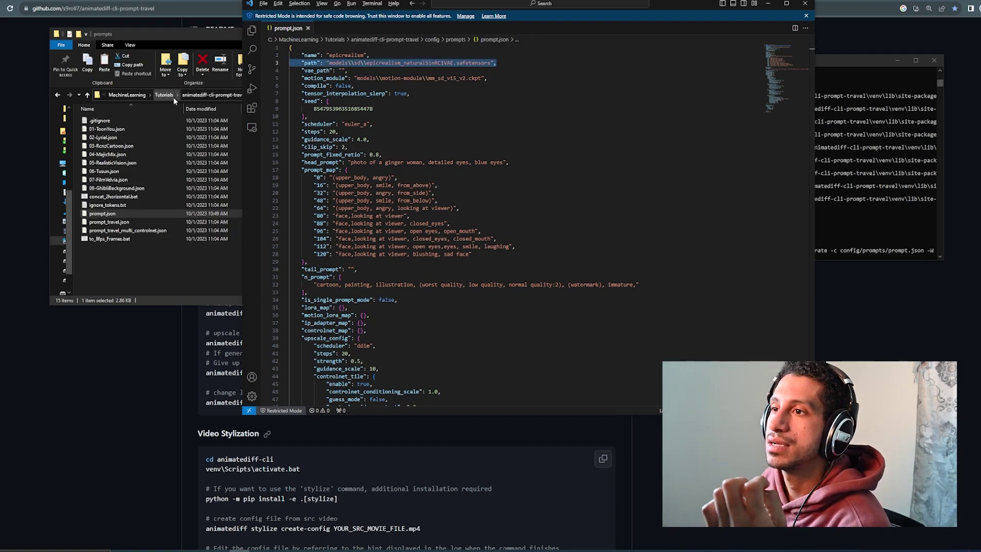
Step: Browse Explorer to data\models\sd to locate the checkpoint file
left_click(219, 95)
double_click(106, 138)
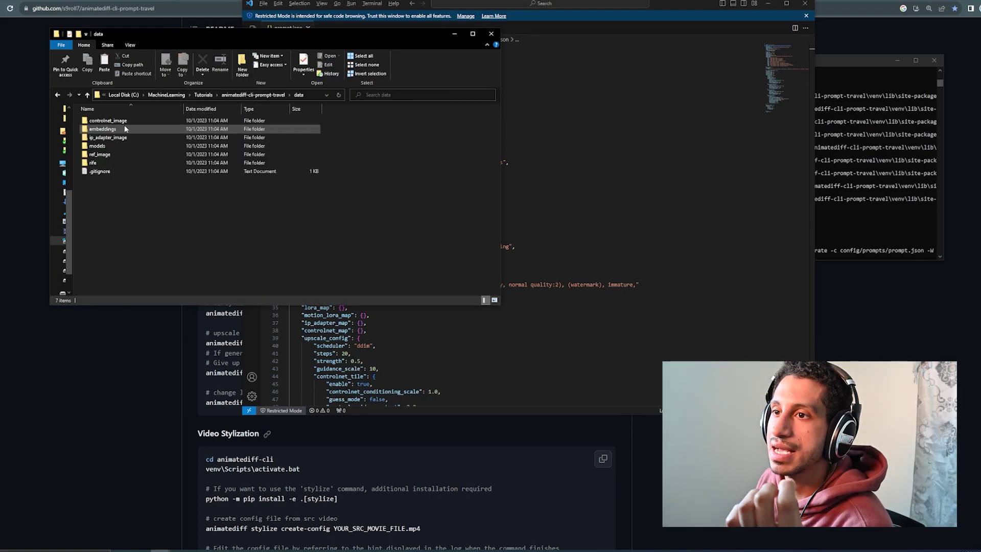
double_click(118, 147)
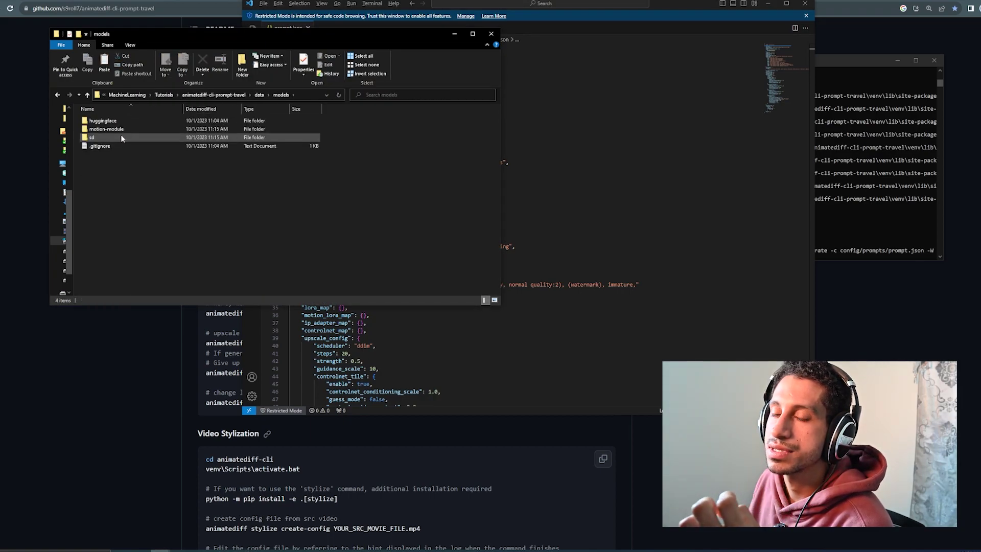
double_click(121, 135)
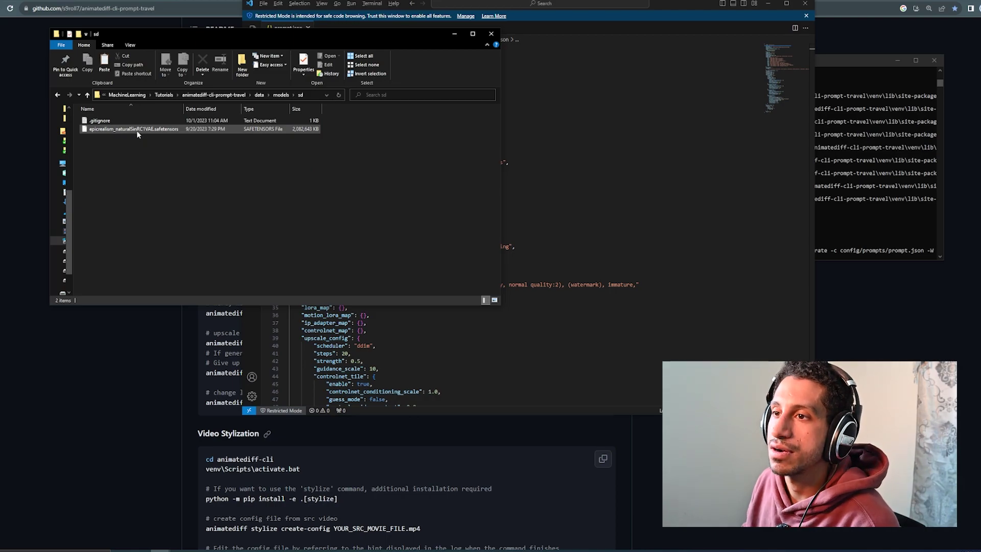
left_click(560, 130)
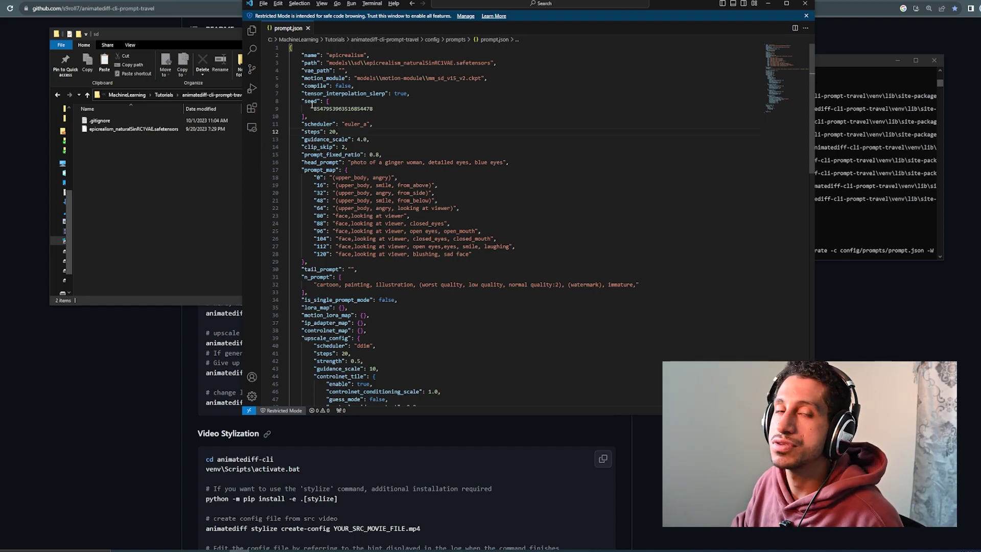
Step: Copy the epicrealism_naturalSinRC1VAE.safetensors file name and paste it into the path value
double_click(406, 63)
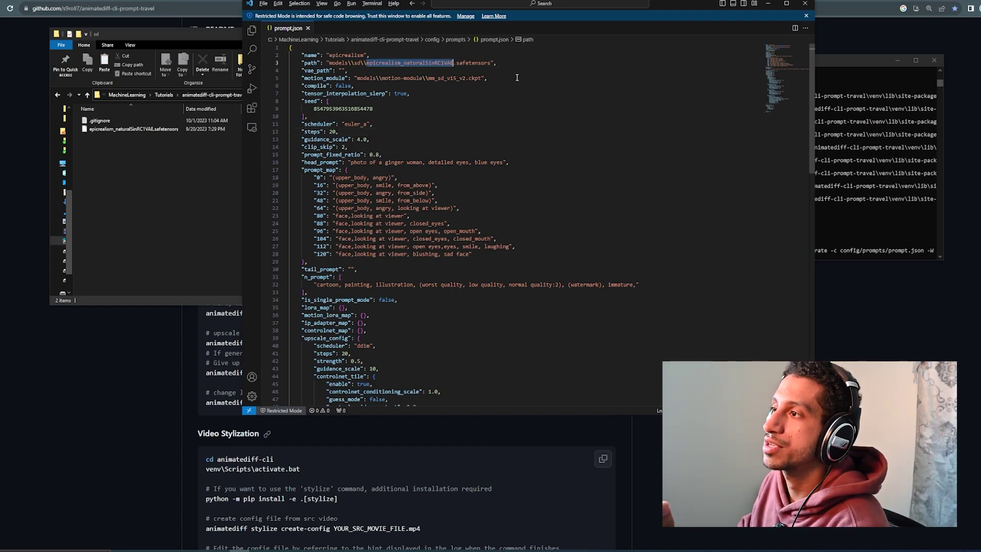
left_click(493, 78)
left_click(133, 129)
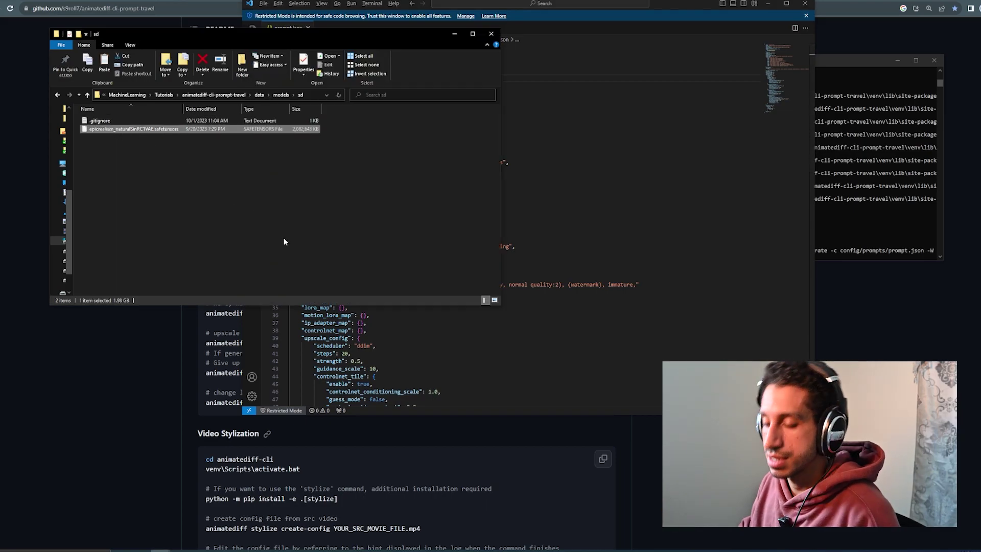
key("F2")
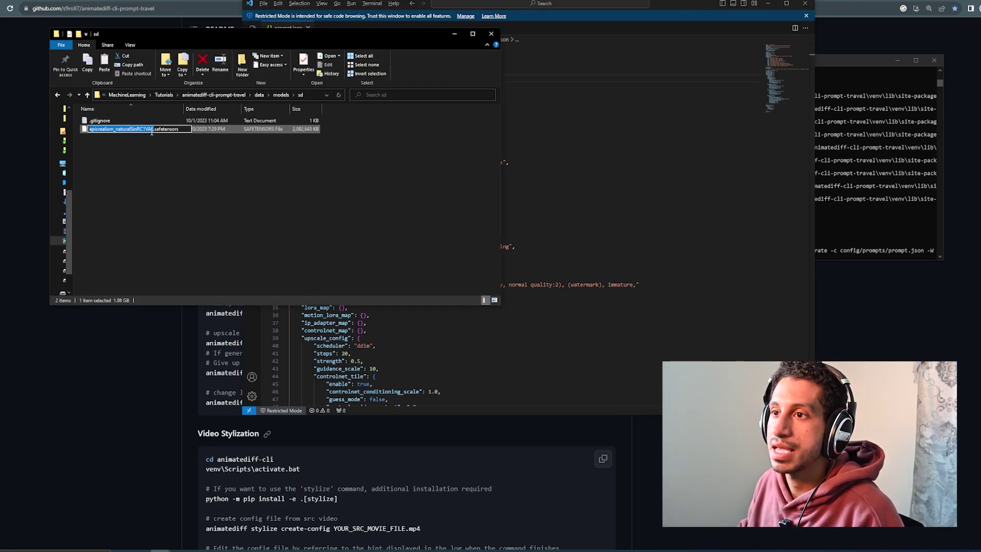
key("ctrl+c")
key("Escape")
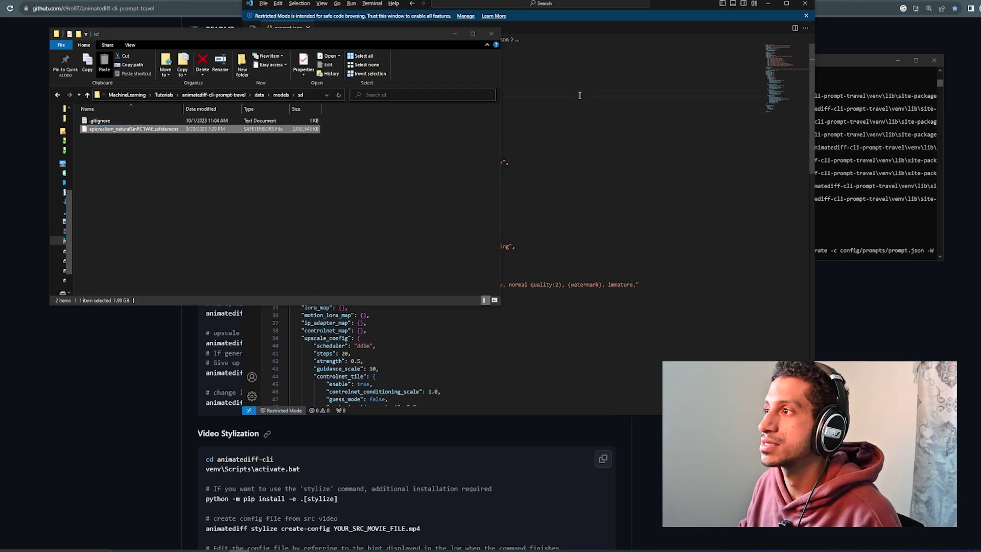
key("alt+Tab")
double_click(424, 62)
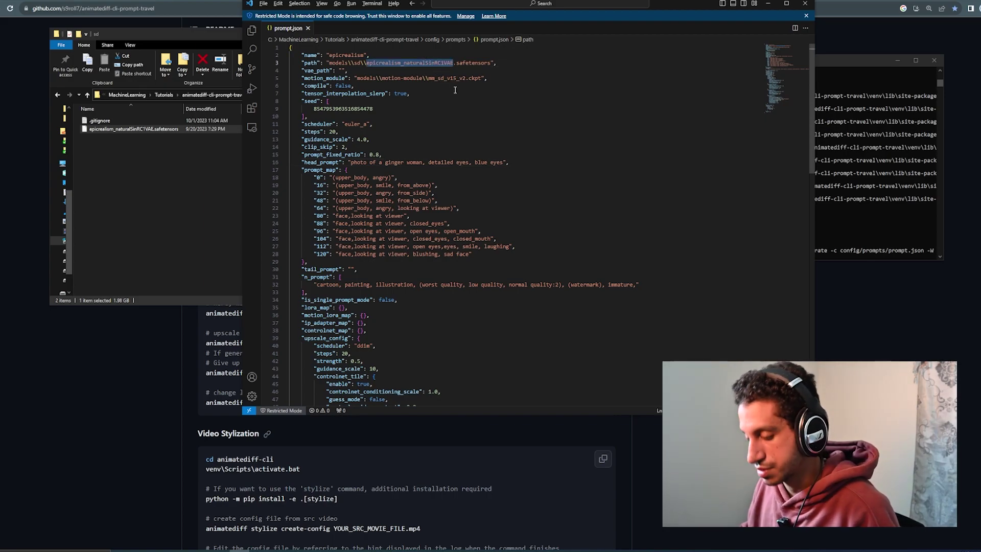
key("ctrl+v")
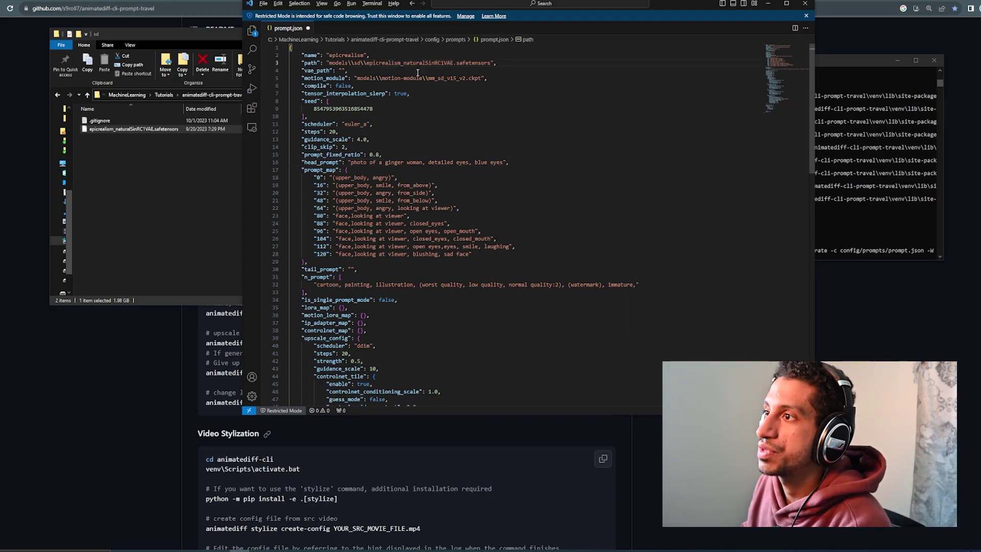
Step: Check the motion-module folder against the motion_module value mm_sd_v15_v2.ckpt
double_click(459, 78)
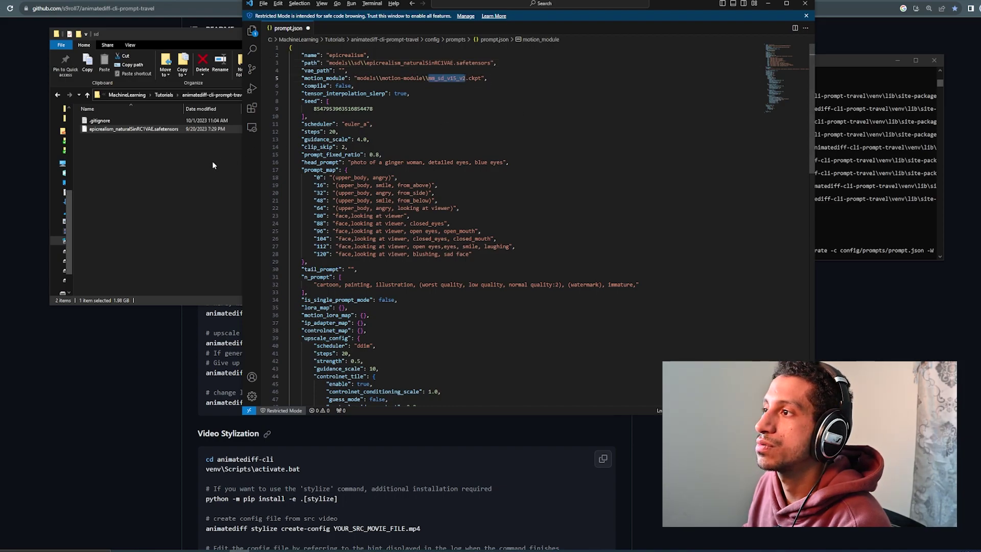
left_click(160, 174)
left_click(276, 94)
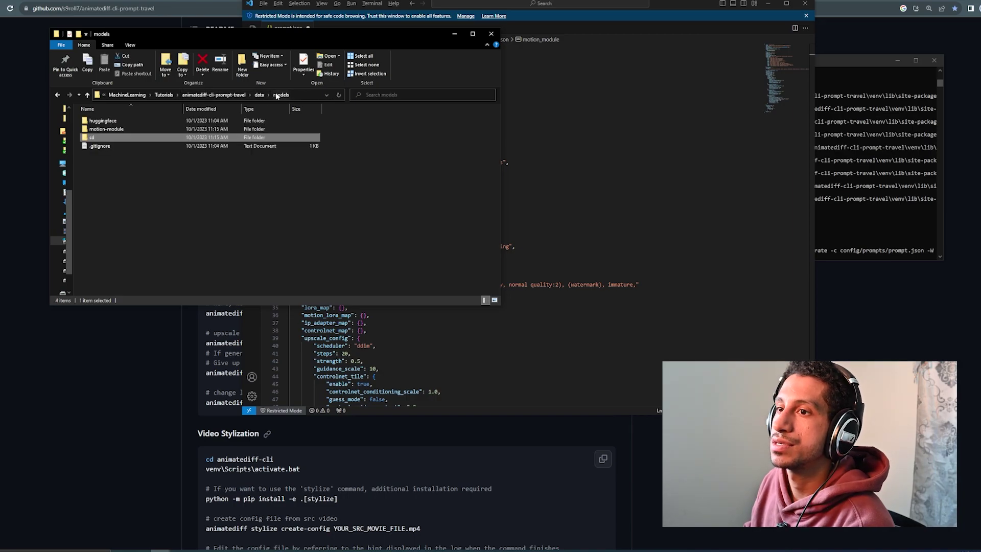
double_click(118, 129)
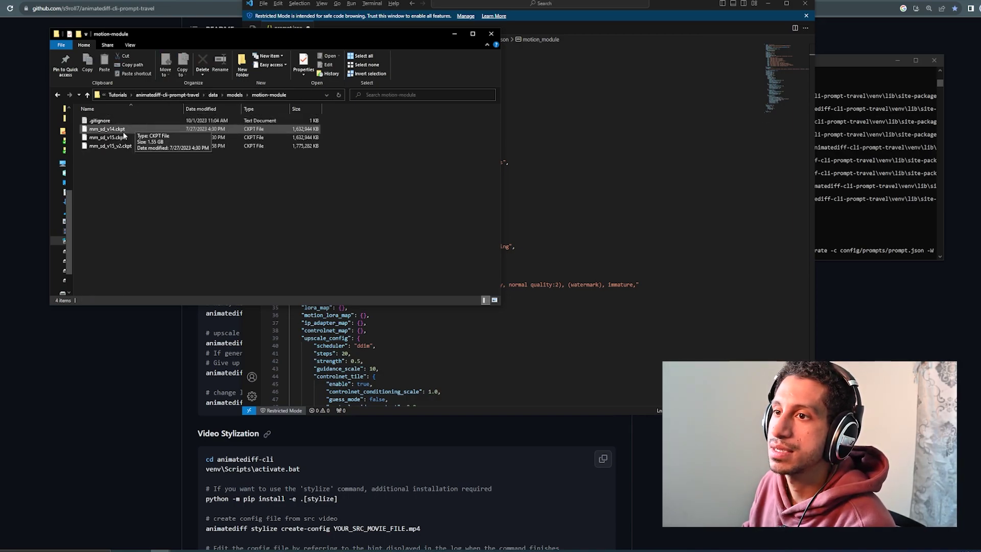
left_click(747, 110)
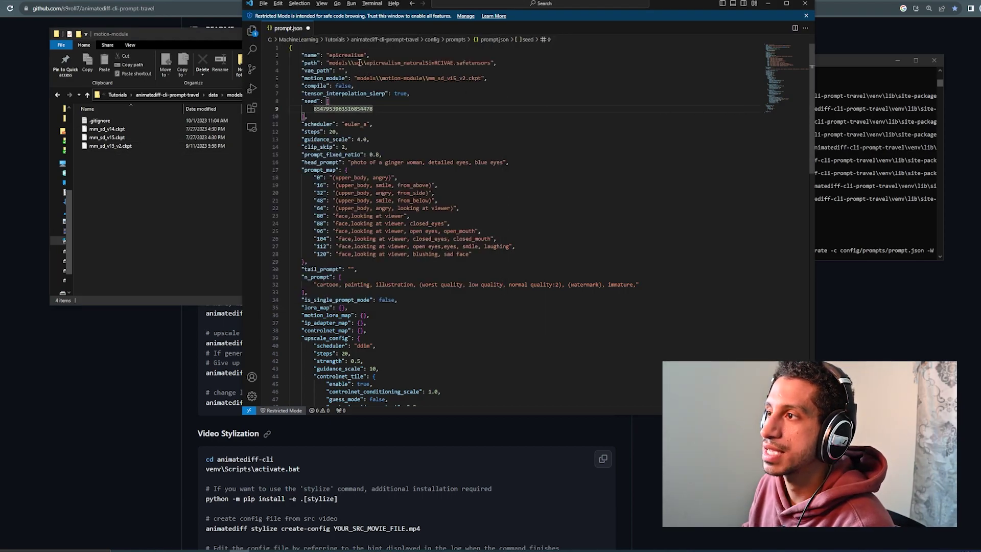
left_click_drag(372, 63, 484, 63)
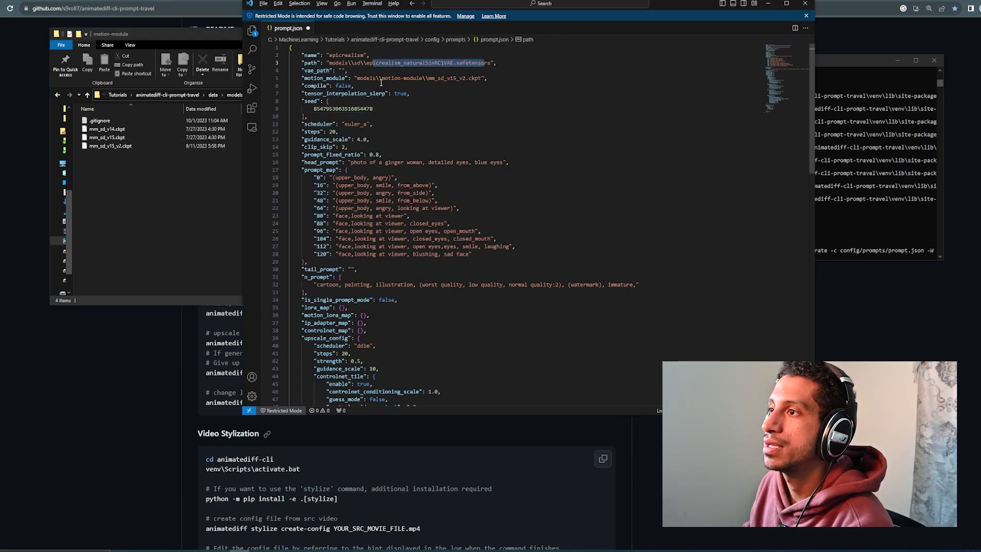
double_click(365, 78)
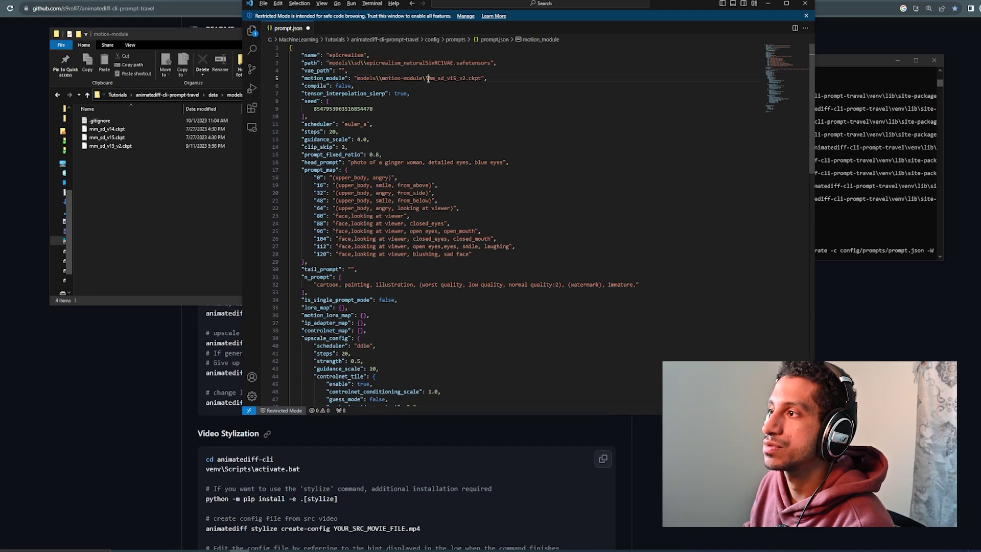
left_click_drag(428, 78, 481, 78)
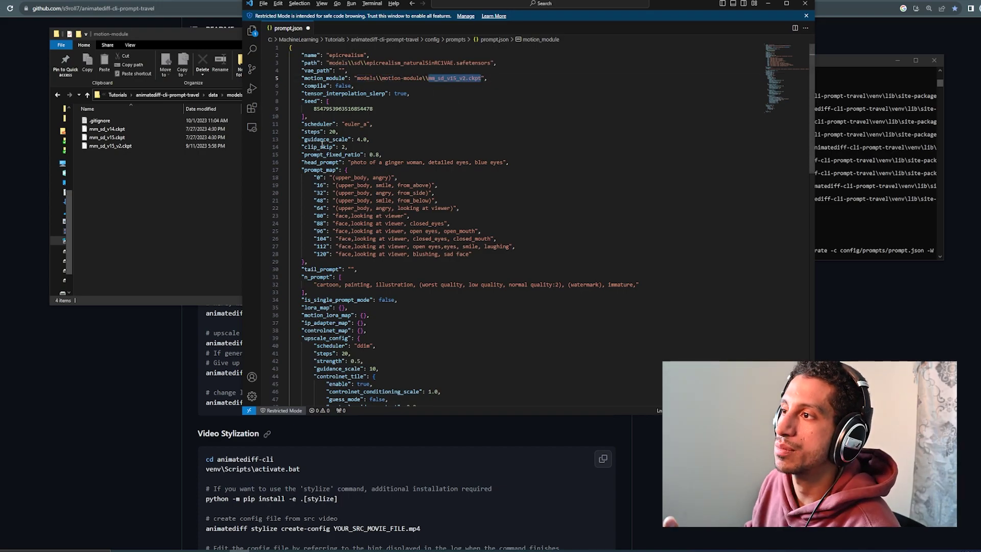
left_click(379, 101)
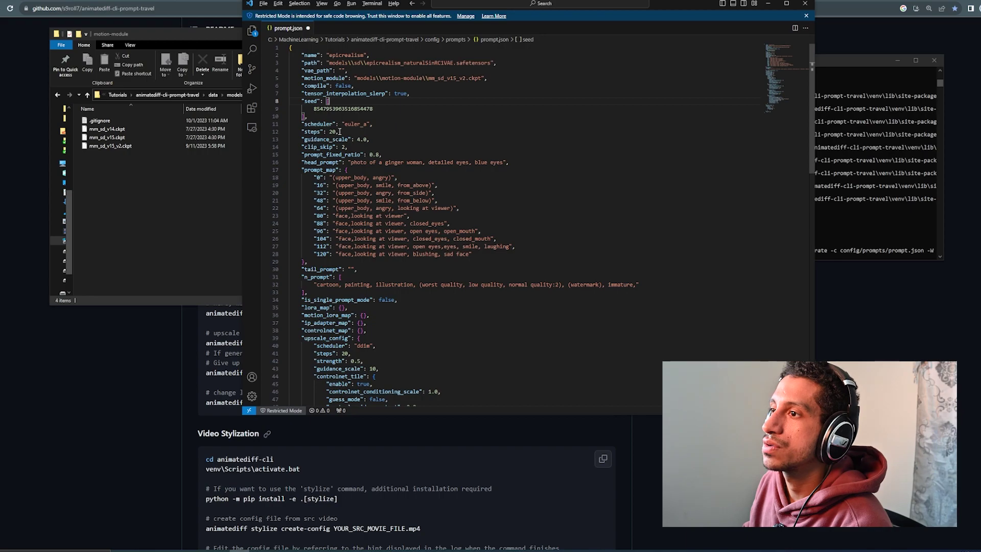
scroll(339, 132, "down", 1)
double_click(348, 88)
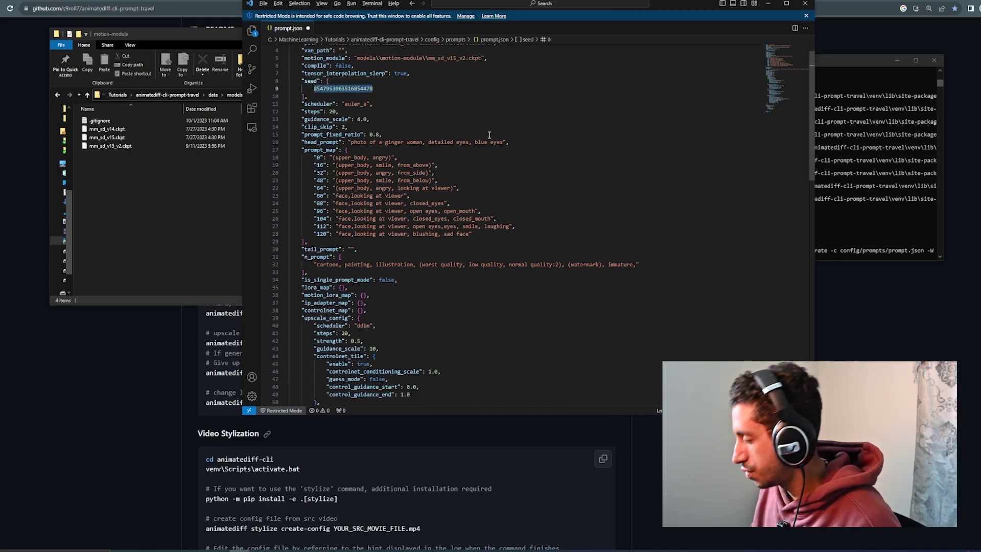
type("-1")
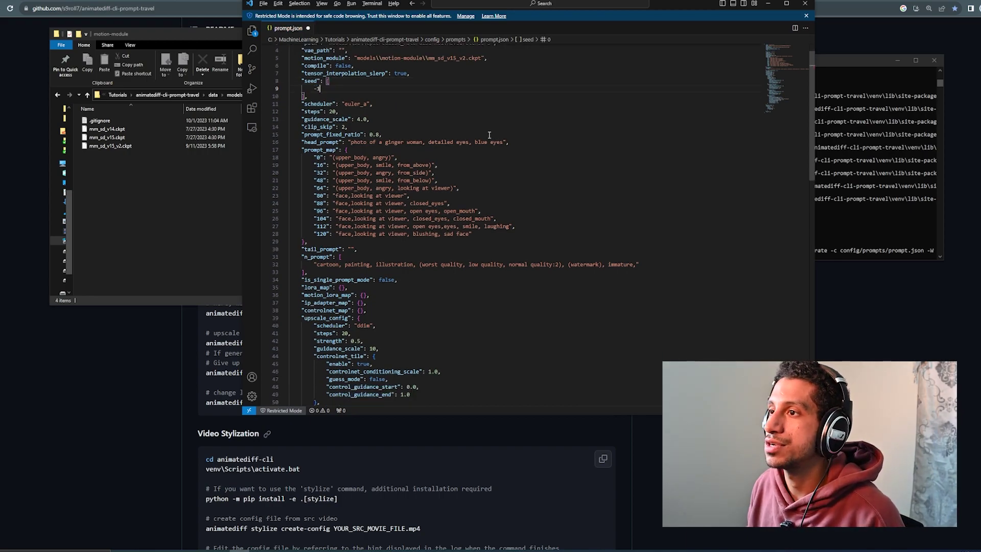
key("ctrl+z")
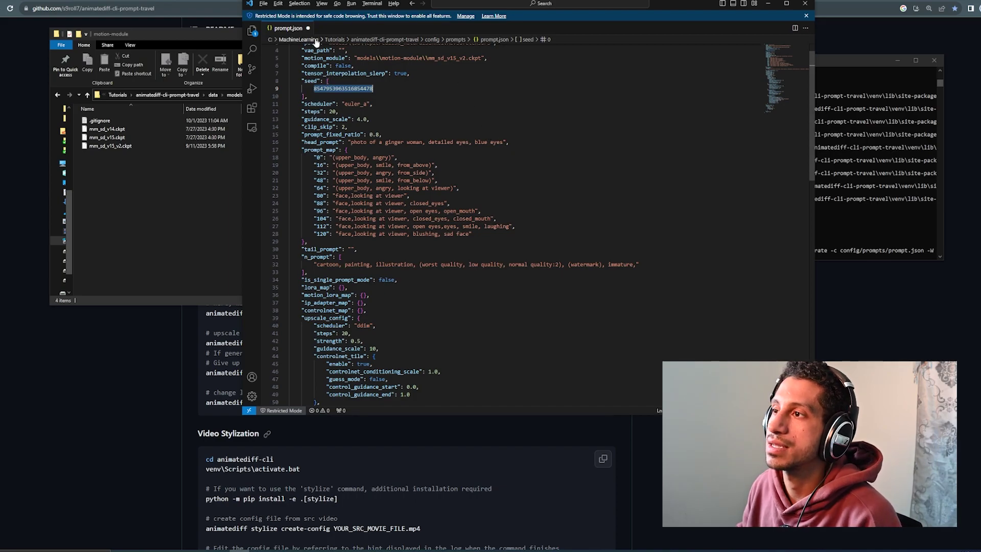
left_click(390, 91)
left_click(364, 126)
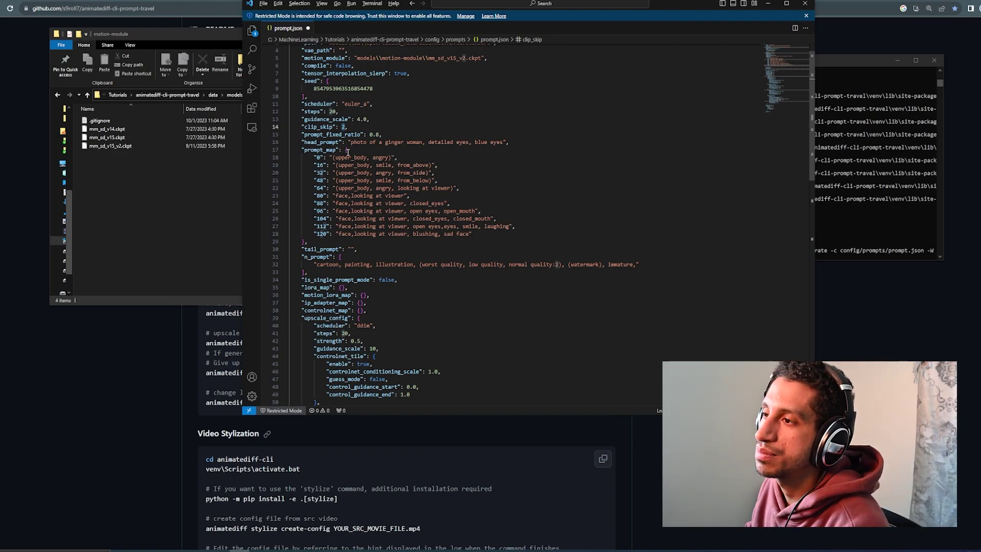
left_click(376, 165)
scroll(332, 171, "down", 2)
scroll(350, 188, "up", 1)
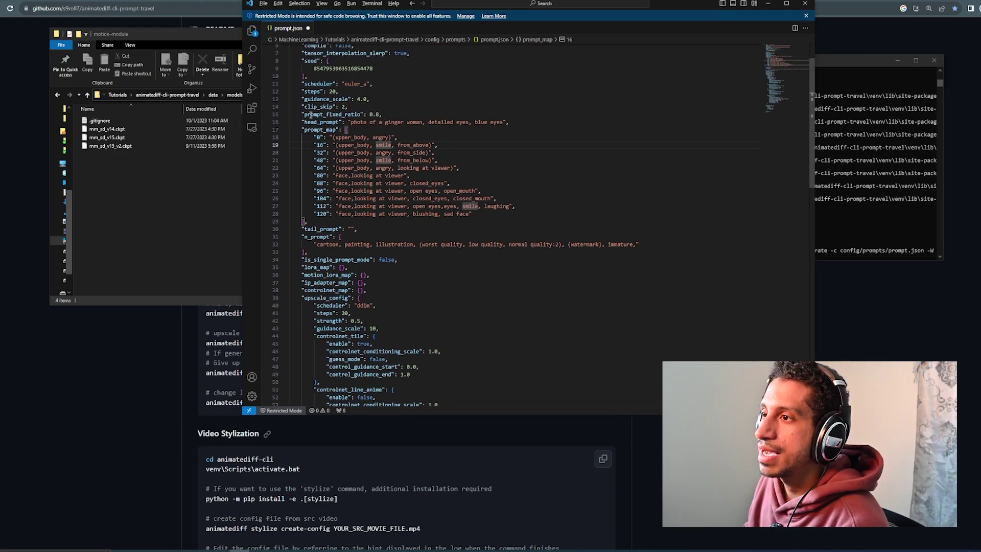
left_click_drag(302, 122, 543, 127)
left_click_drag(301, 130, 336, 252)
left_click(297, 229)
left_click(372, 151)
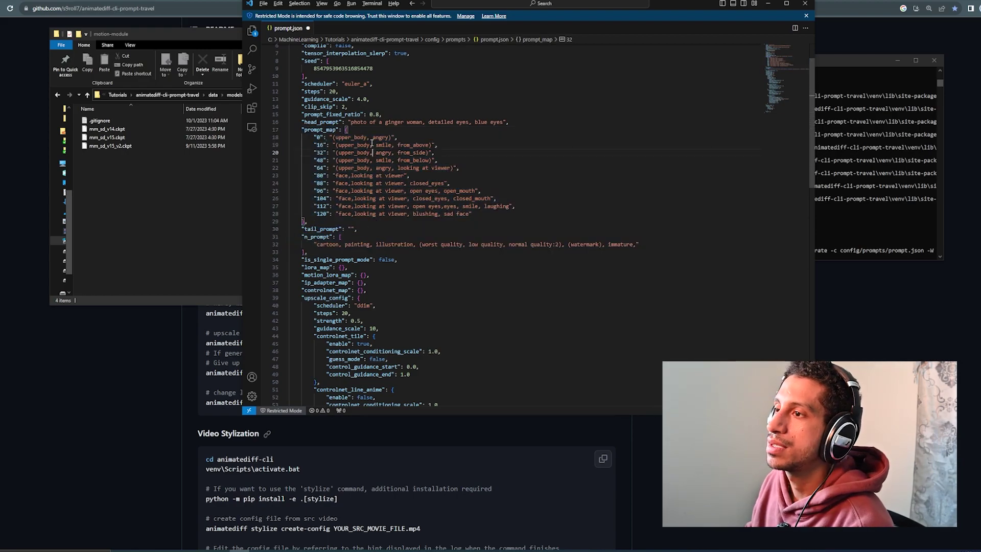
left_click_drag(367, 226, 282, 122)
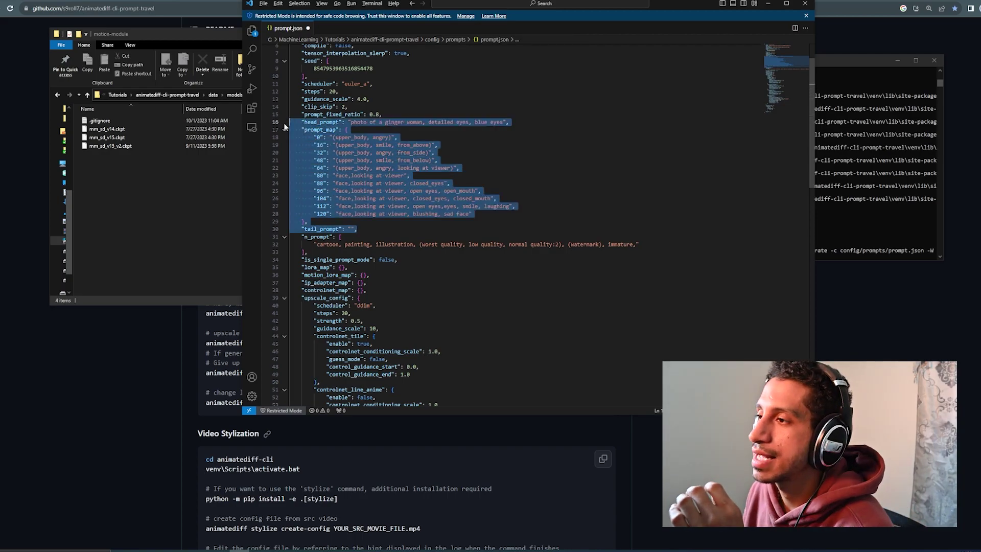
left_click(338, 138)
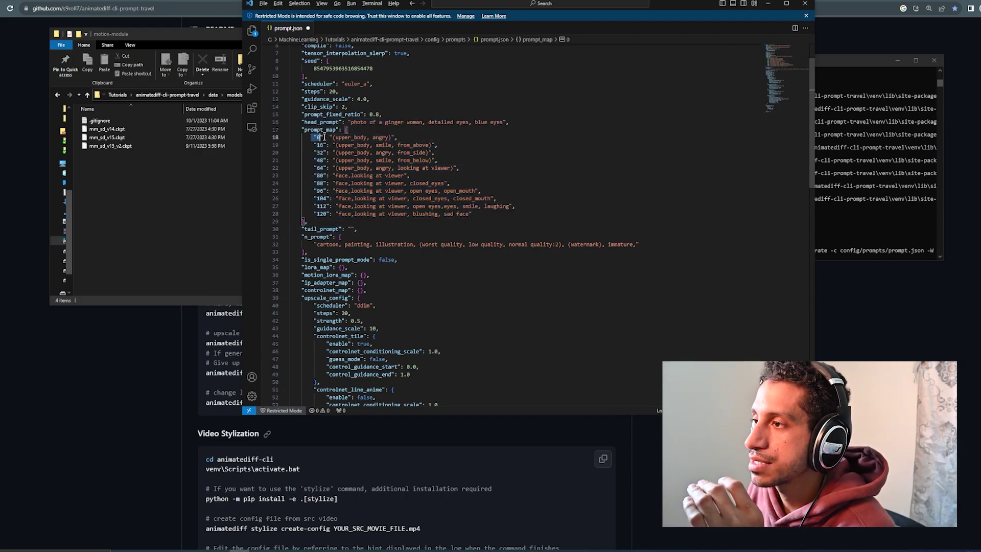
left_click_drag(397, 138, 312, 137)
left_click(318, 137)
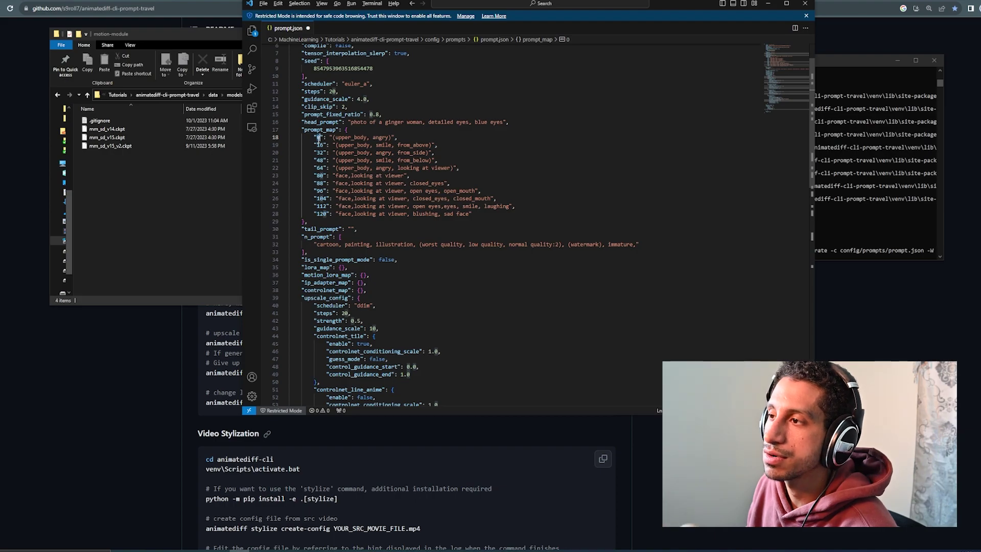
left_click(321, 153)
double_click(320, 152)
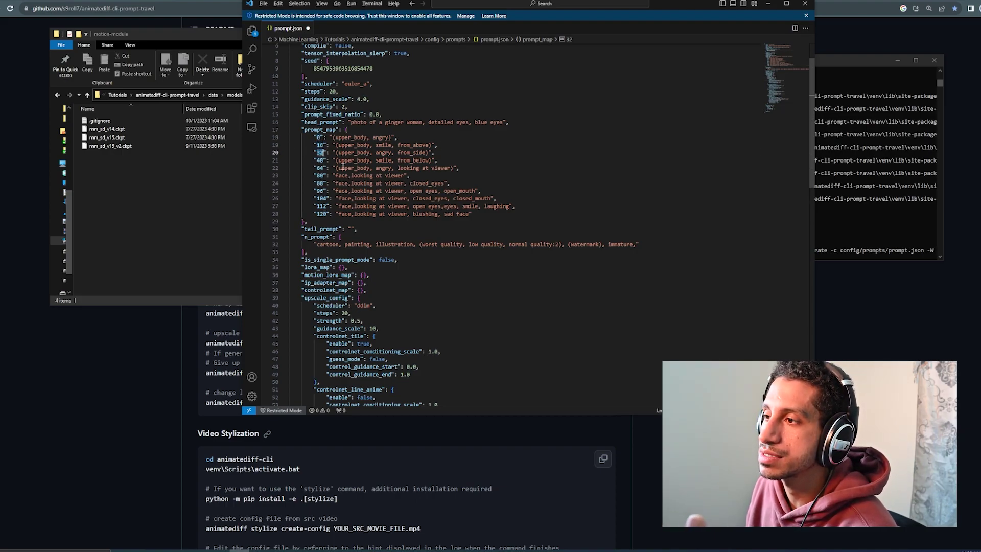
left_click(511, 160)
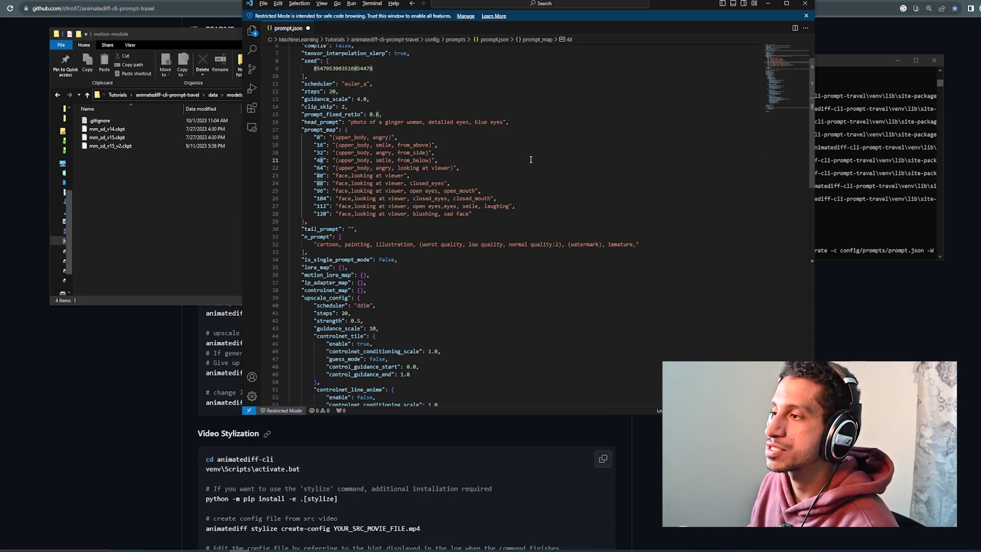
left_click(373, 122)
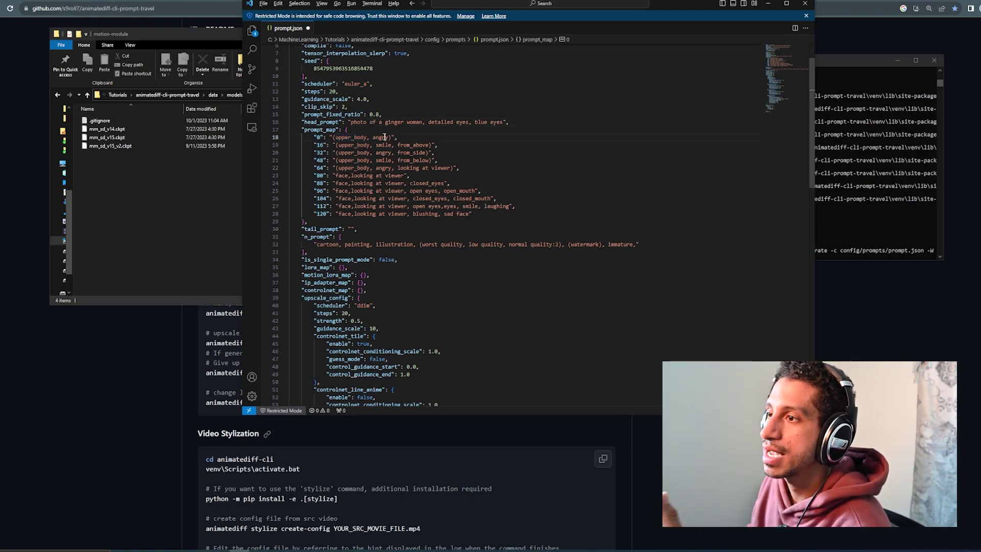
double_click(380, 137)
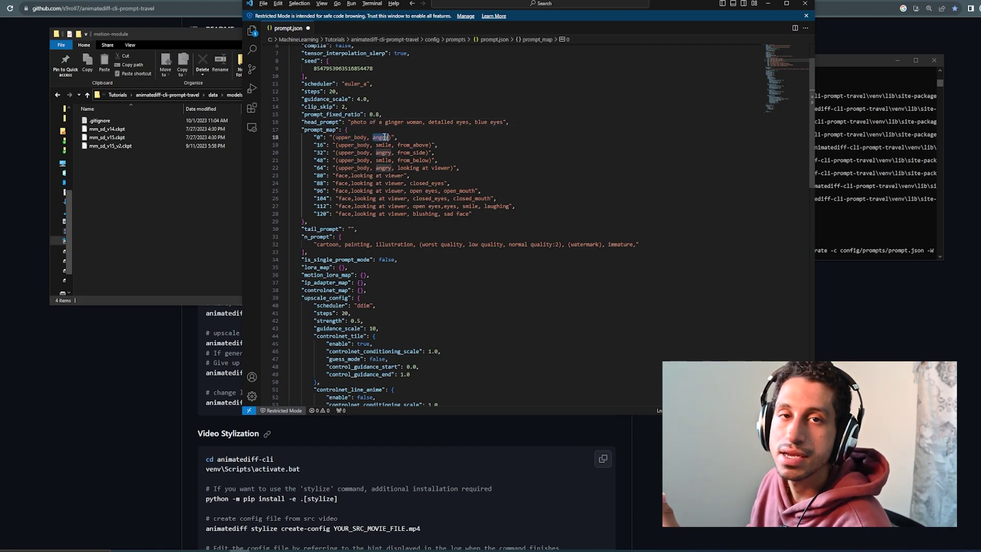
double_click(352, 229)
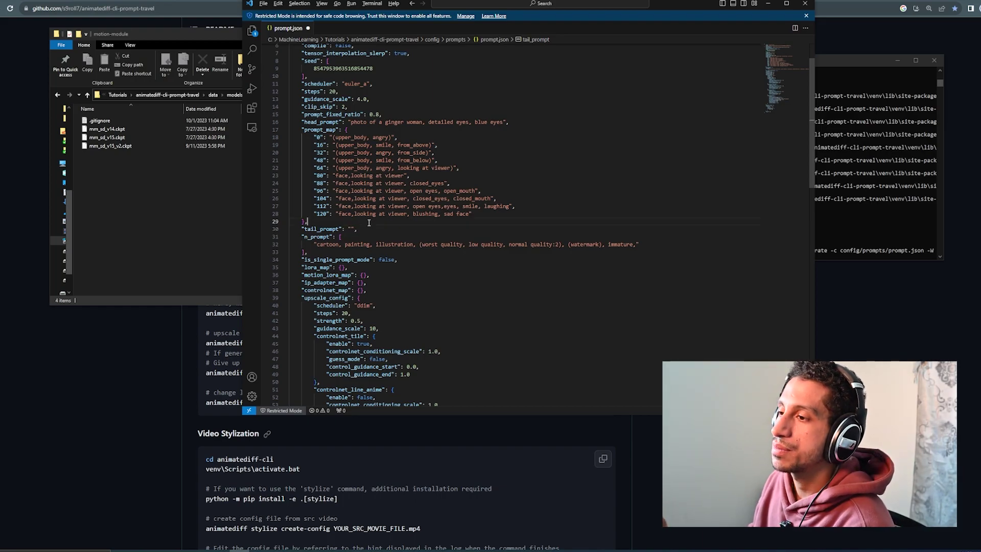
double_click(320, 145)
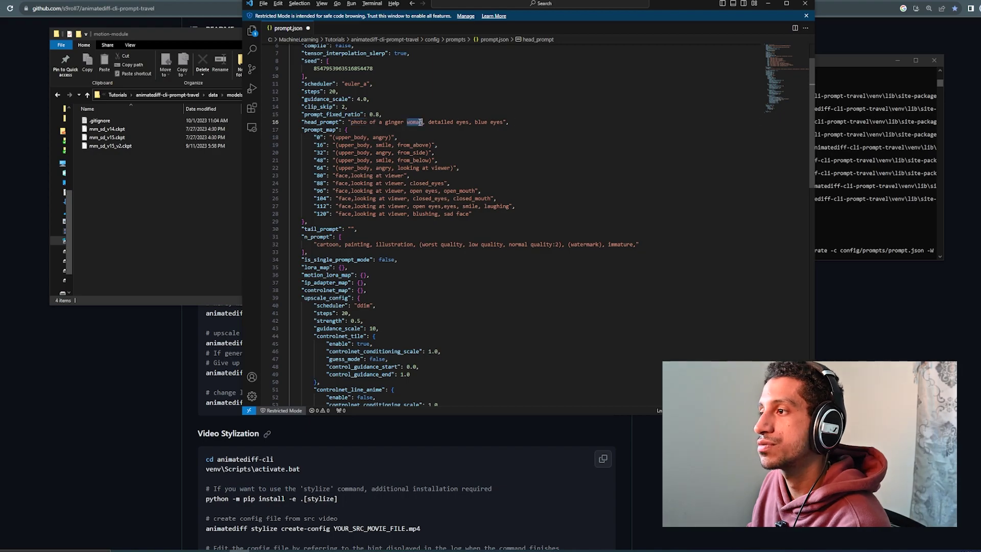
double_click(463, 122)
double_click(496, 122)
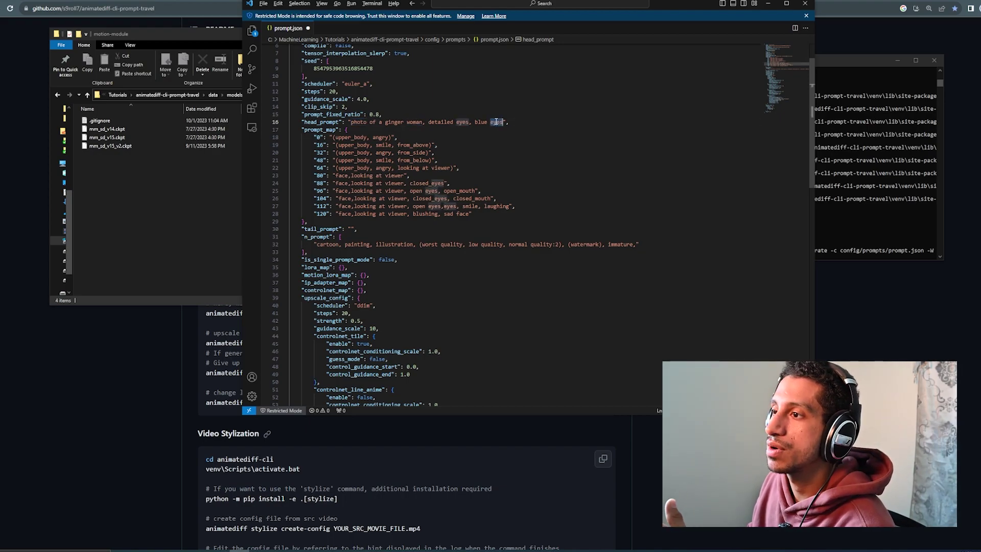
double_click(359, 152)
double_click(413, 145)
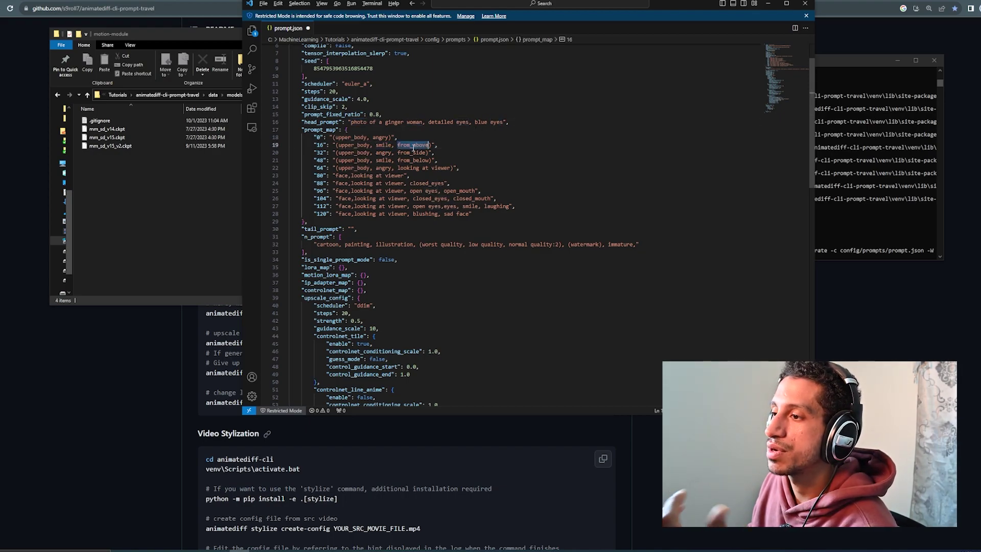
left_click(347, 229)
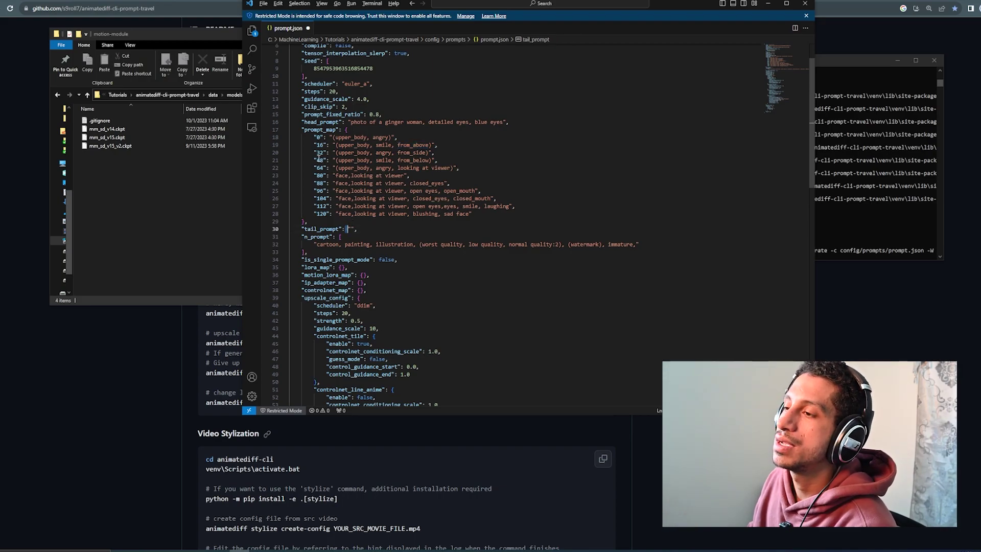
double_click(320, 153)
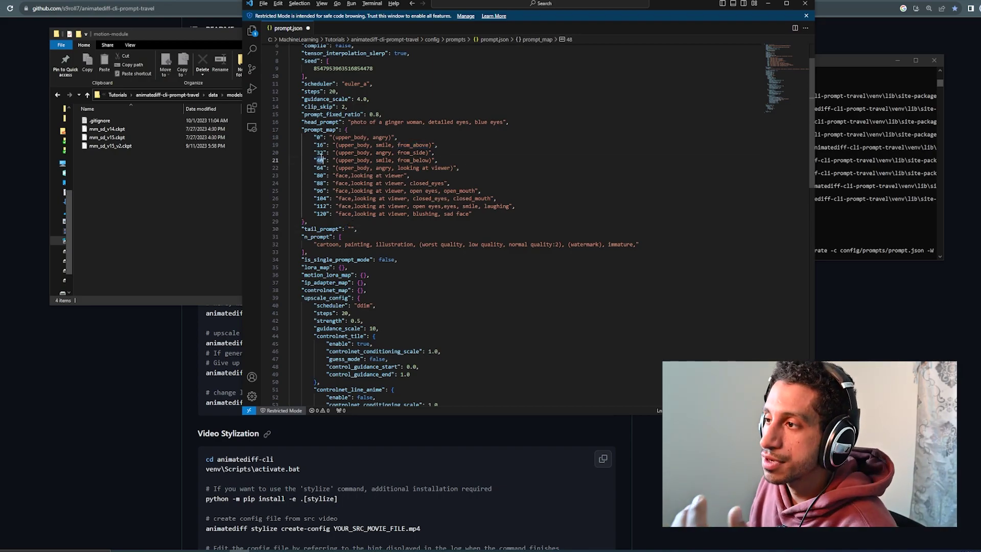
left_click(368, 130)
double_click(463, 122)
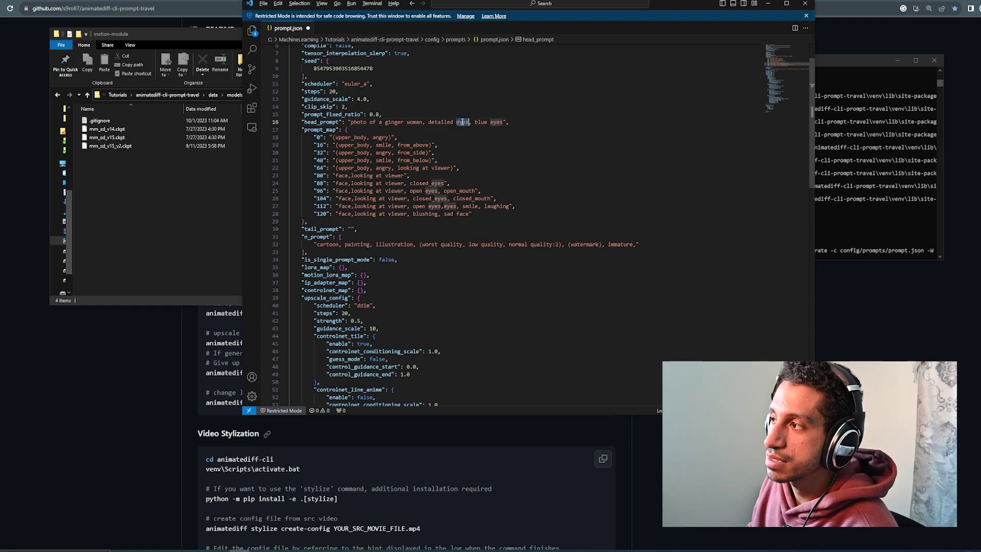
double_click(497, 123)
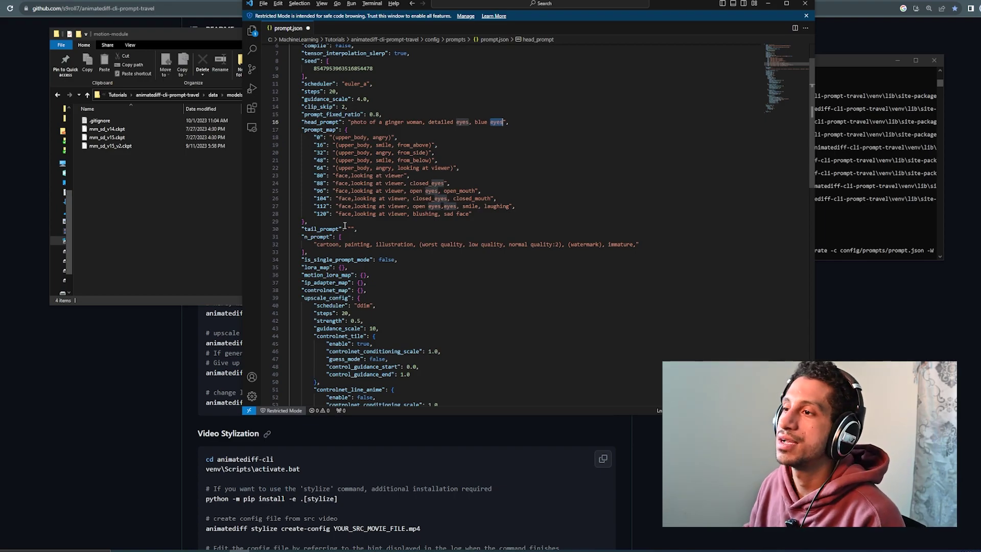
left_click_drag(308, 252, 289, 237)
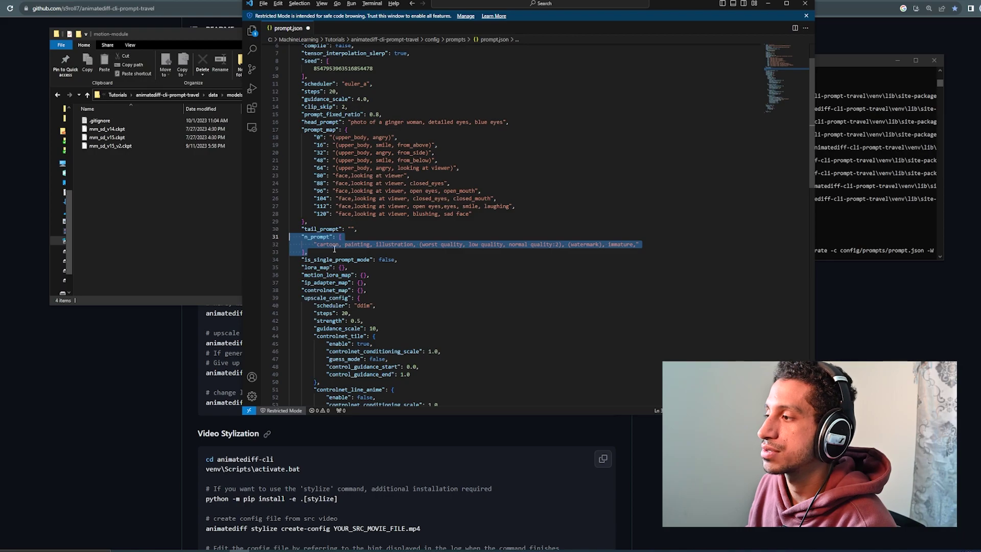
left_click(448, 183)
scroll(388, 204, "down", 4)
left_click(265, 170)
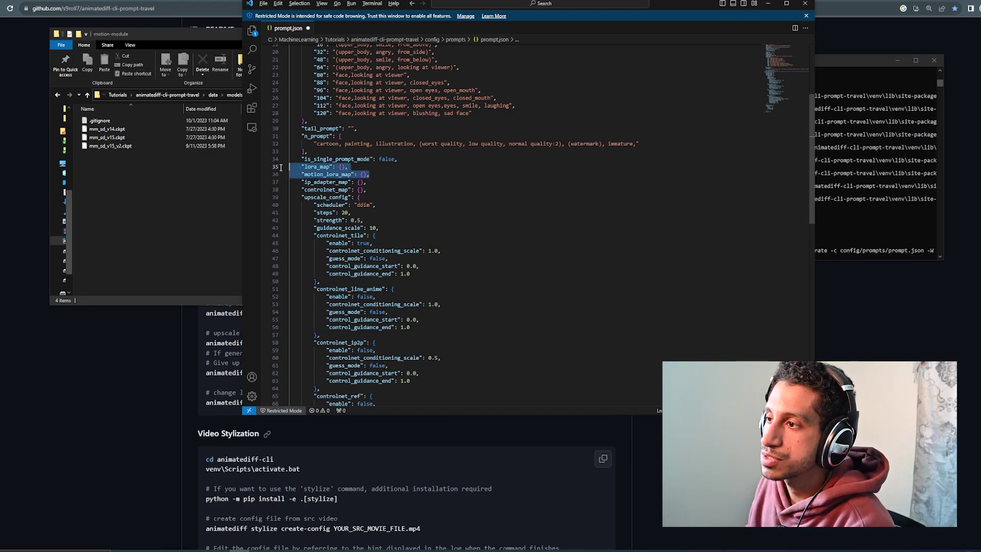
left_click(380, 185)
left_click(263, 182)
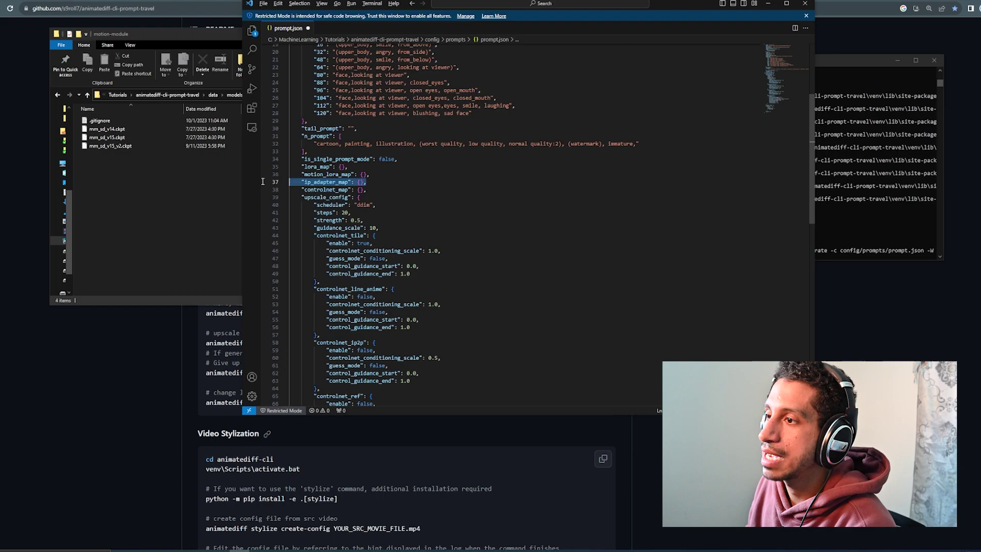
scroll(388, 190, "down", 3)
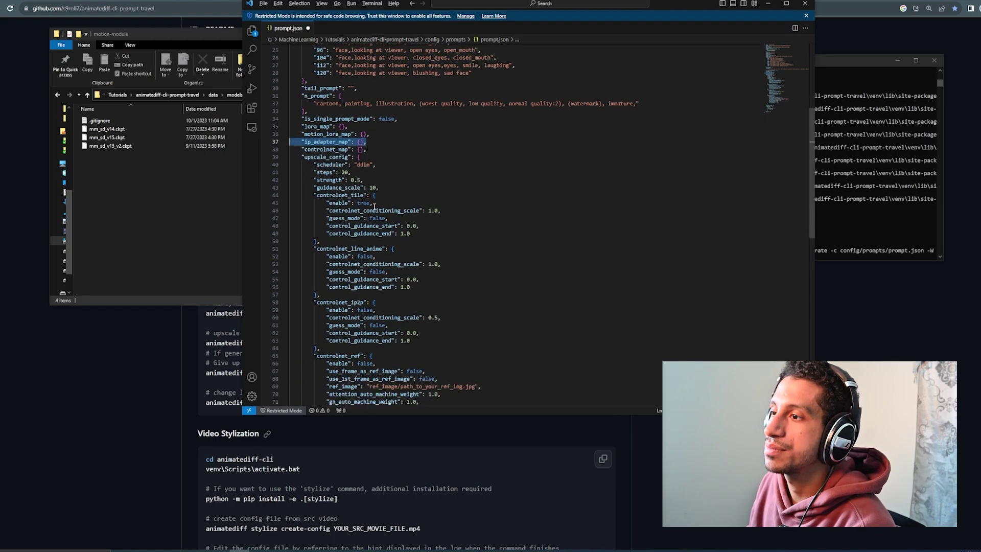
scroll(380, 197, "up", 9)
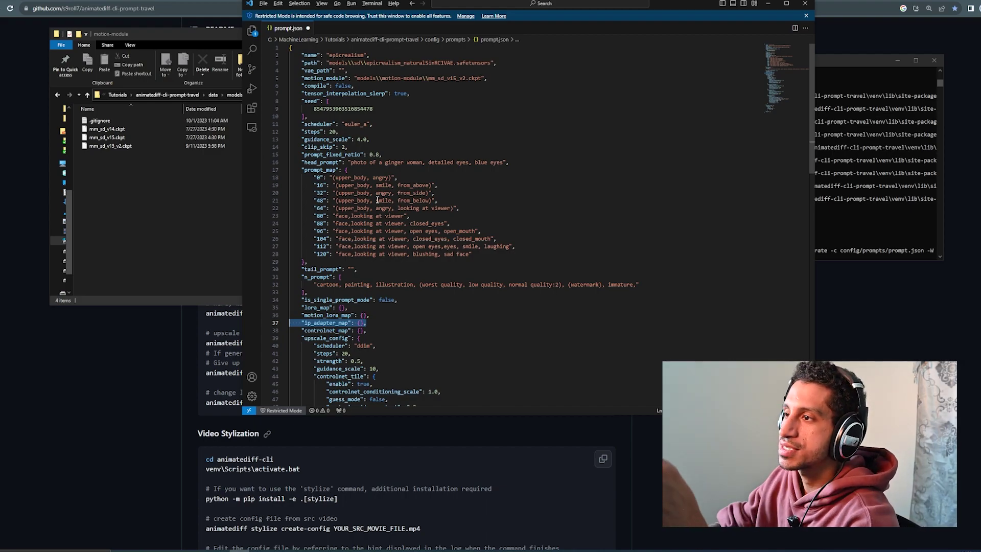
scroll(378, 199, "down", 10)
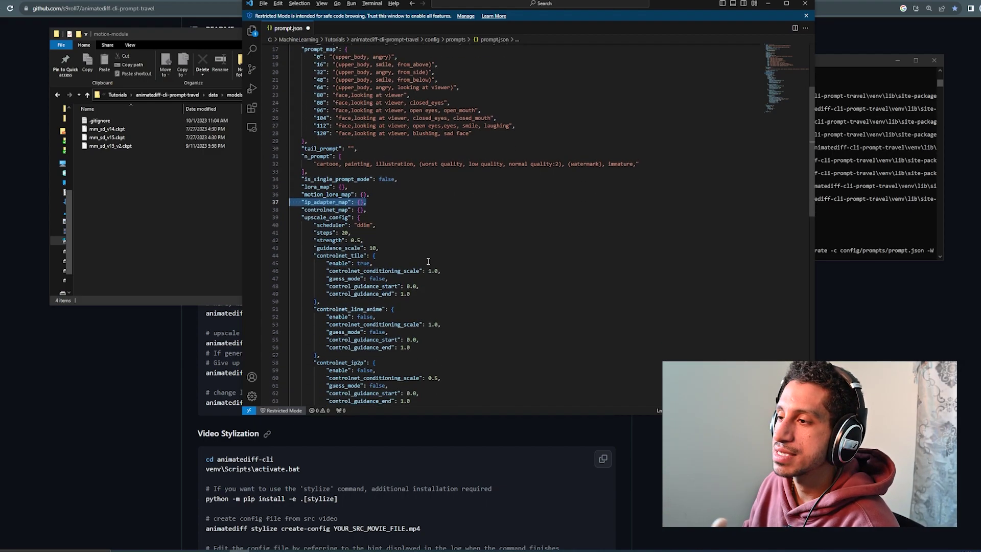
scroll(424, 263, "up", 3)
scroll(425, 263, "up", 10)
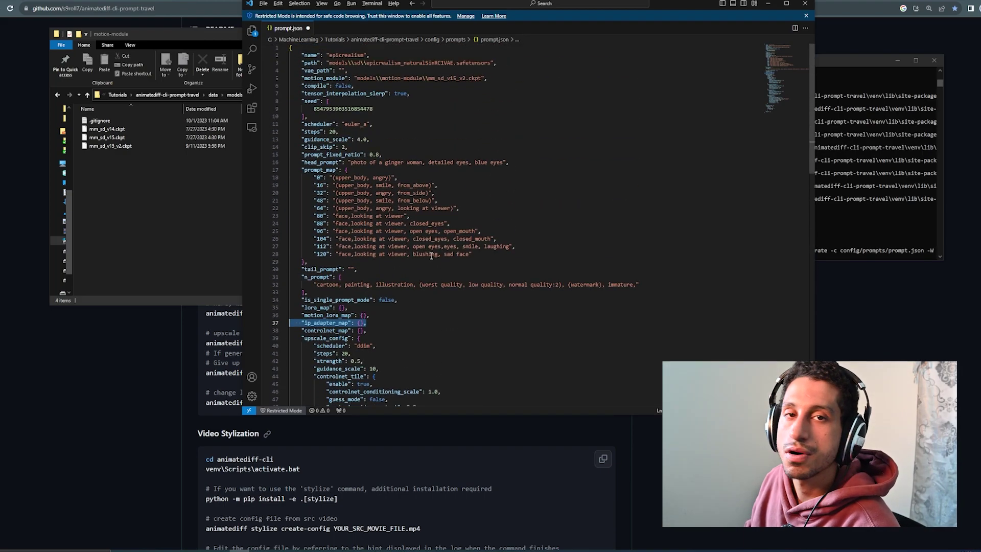
left_click(416, 220)
scroll(345, 312, "down", 2)
scroll(344, 311, "down", 1)
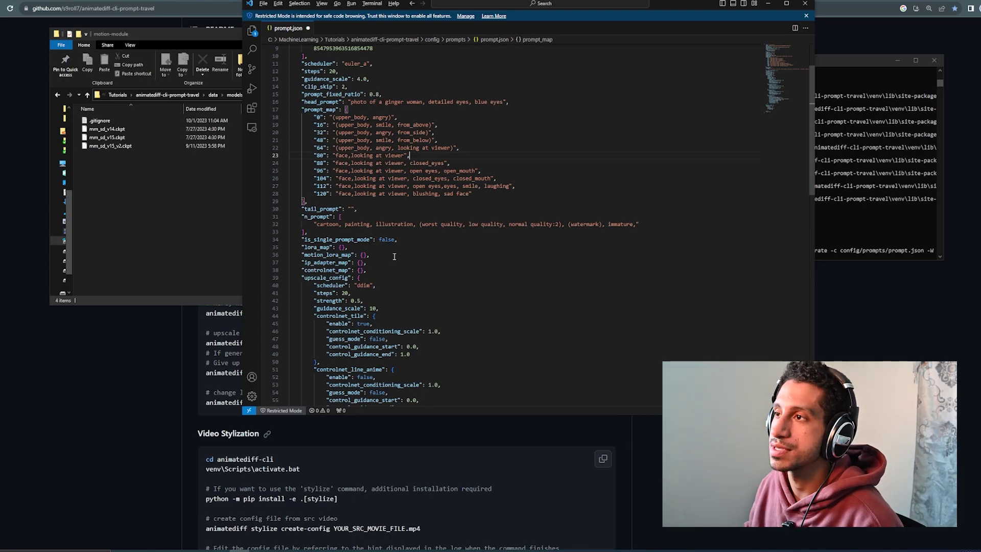
scroll(396, 251, "up", 3)
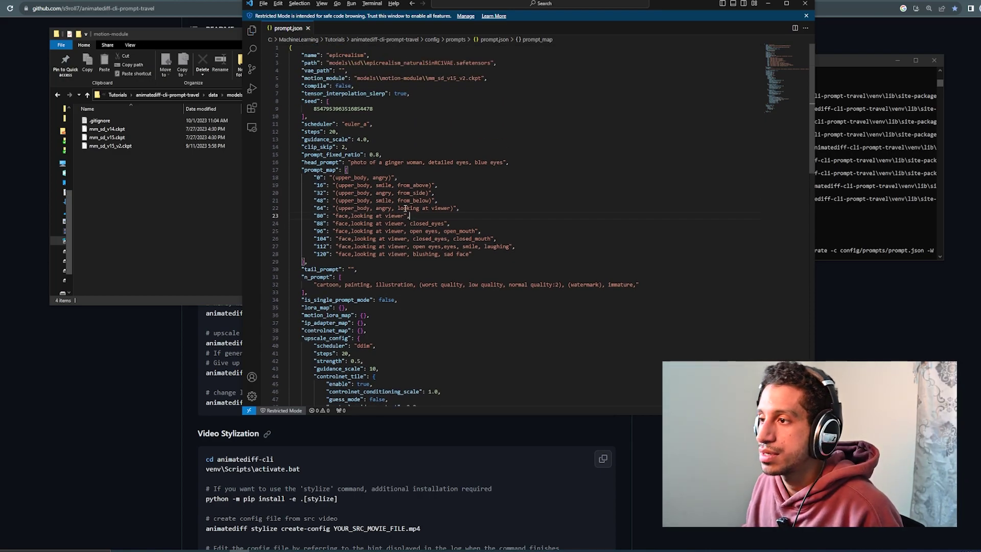
left_click_drag(377, 295, 277, 65)
left_click(368, 299)
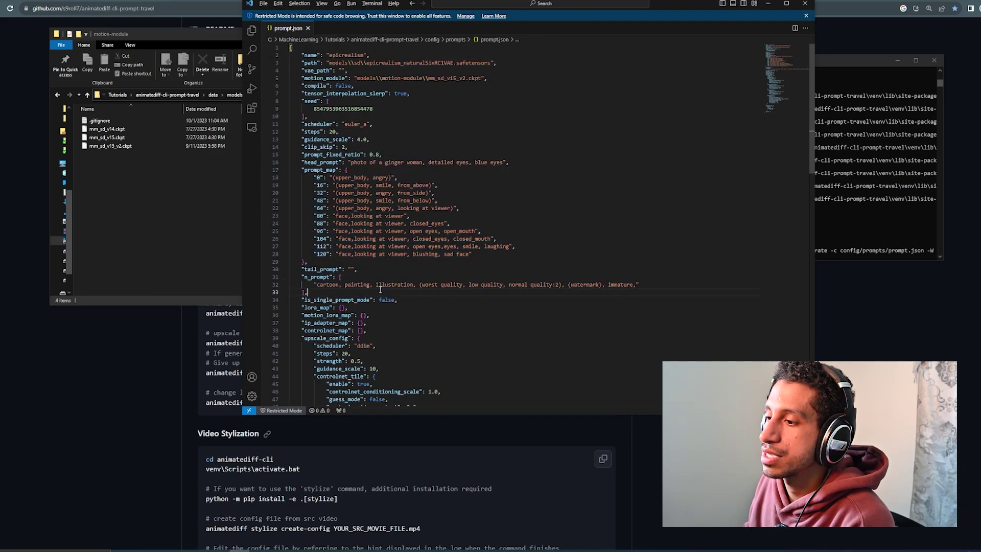
scroll(379, 301, "down", 15)
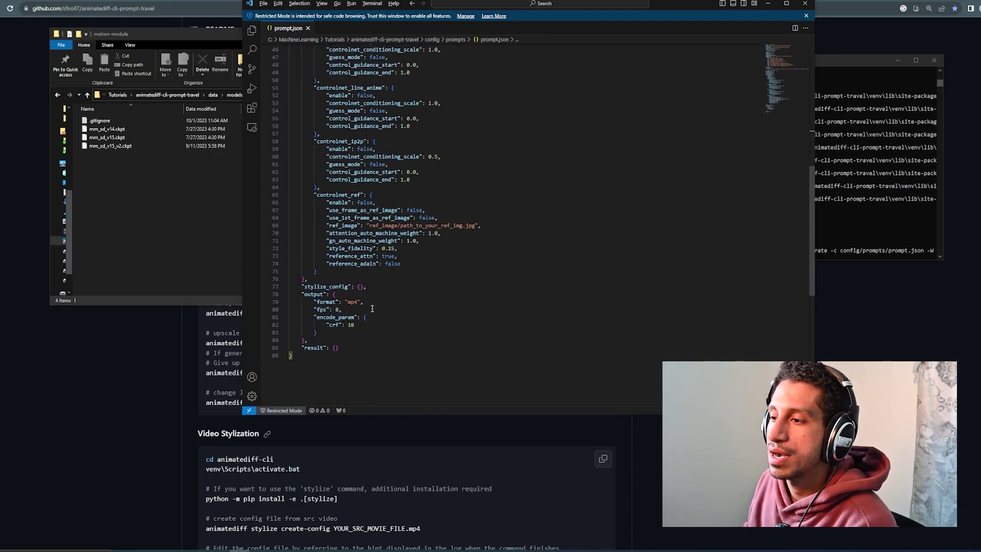
left_click(312, 294)
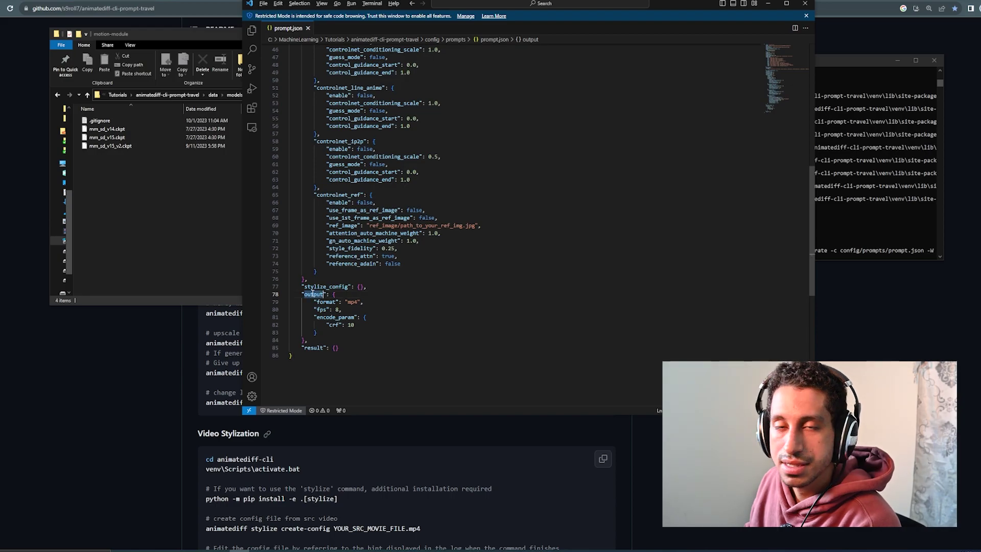
double_click(353, 302)
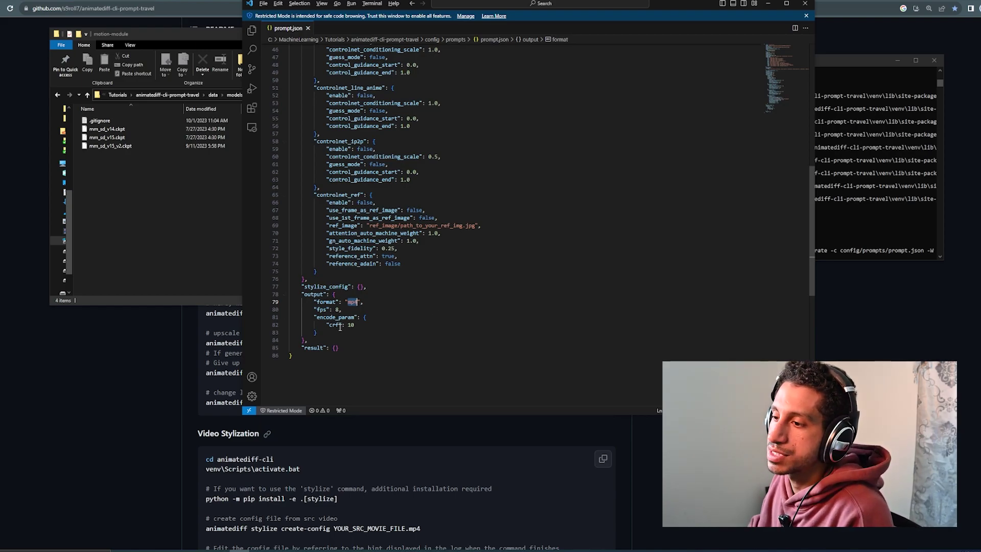
left_click(336, 310)
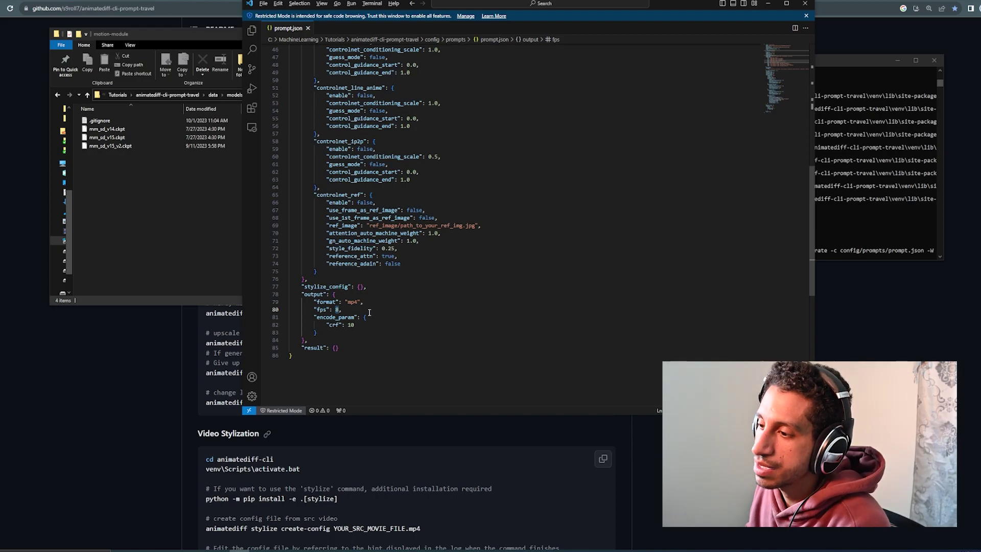
key("Up")
key("Up")
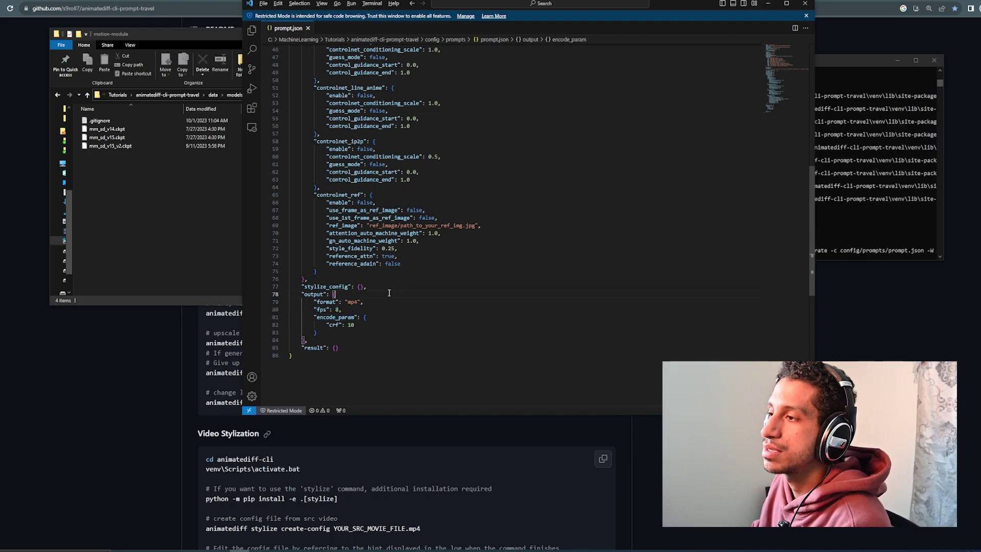
scroll(482, 208, "up", 15)
Step: Move the terminal over the editor and enlarge it so output lines fit
left_click(850, 138)
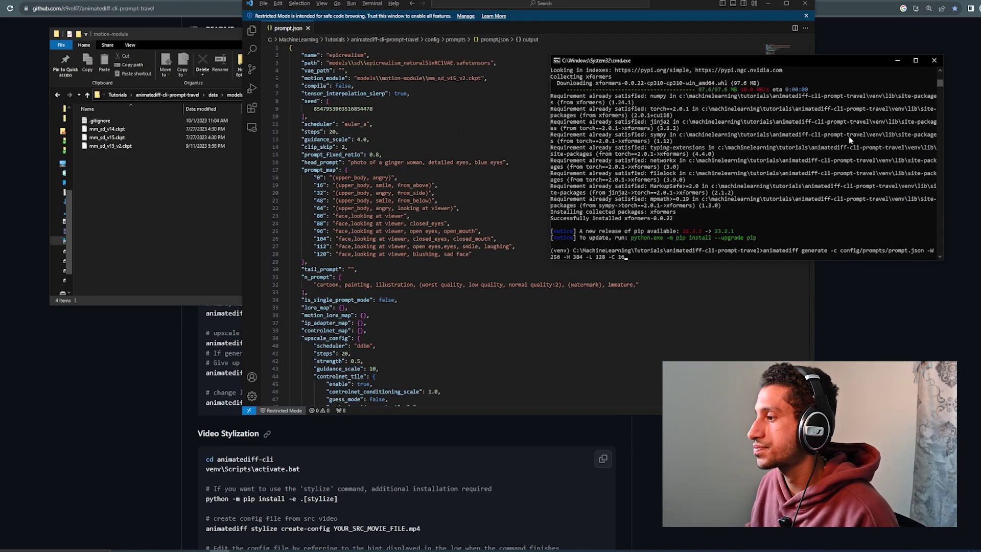
left_click_drag(772, 61, 486, 76)
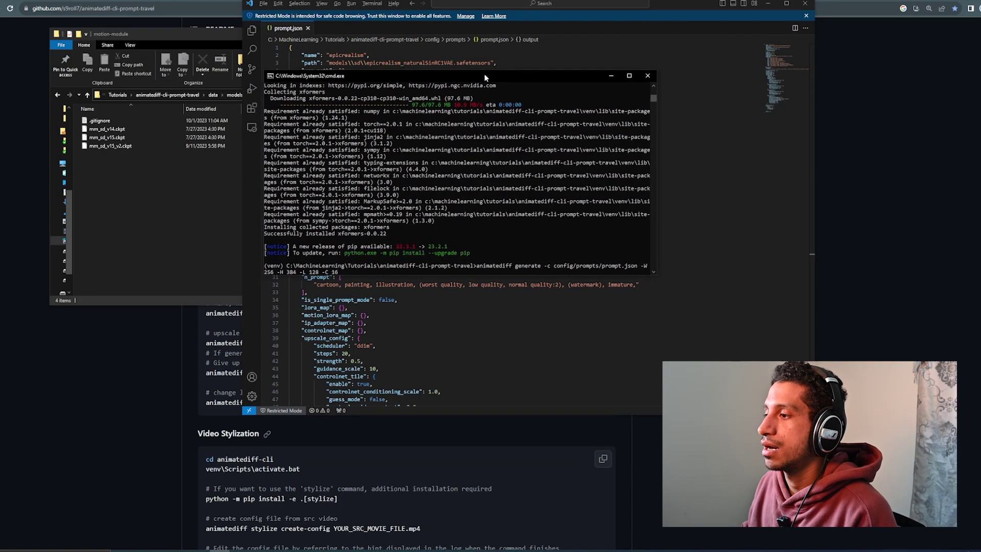
left_click_drag(656, 278, 767, 325)
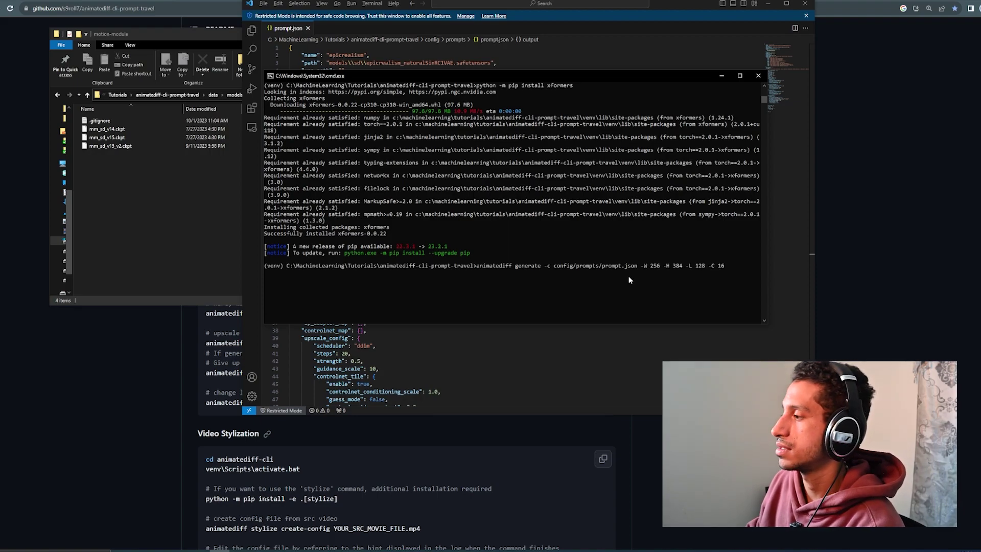
Step: Run the generate command and highlight the missing 'onnxruntime' module in the error
key("Return")
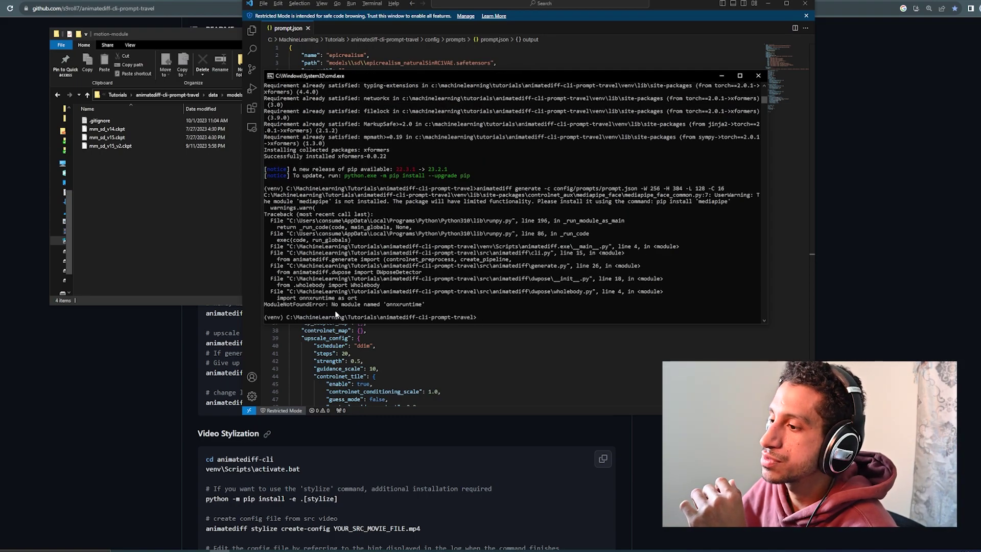
double_click(400, 305)
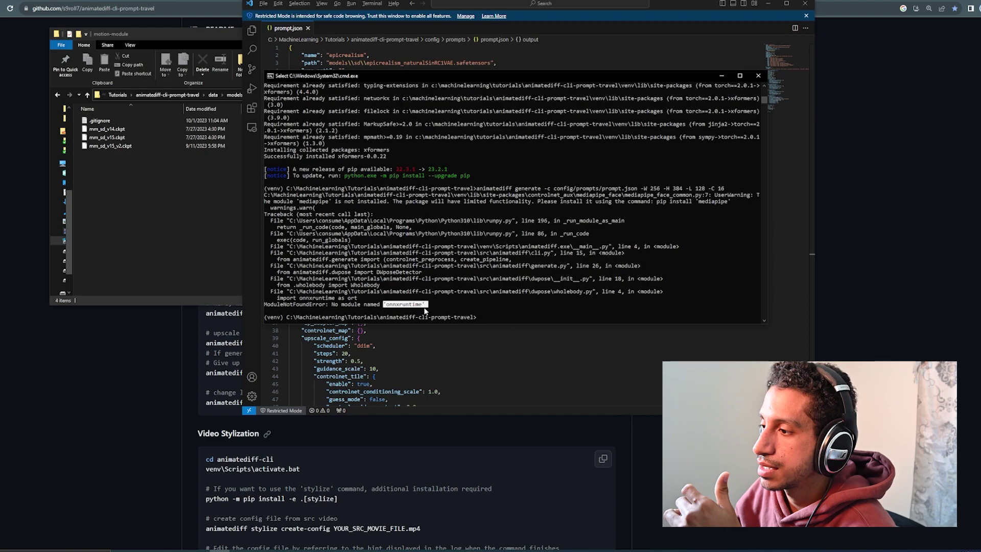
left_click(400, 305)
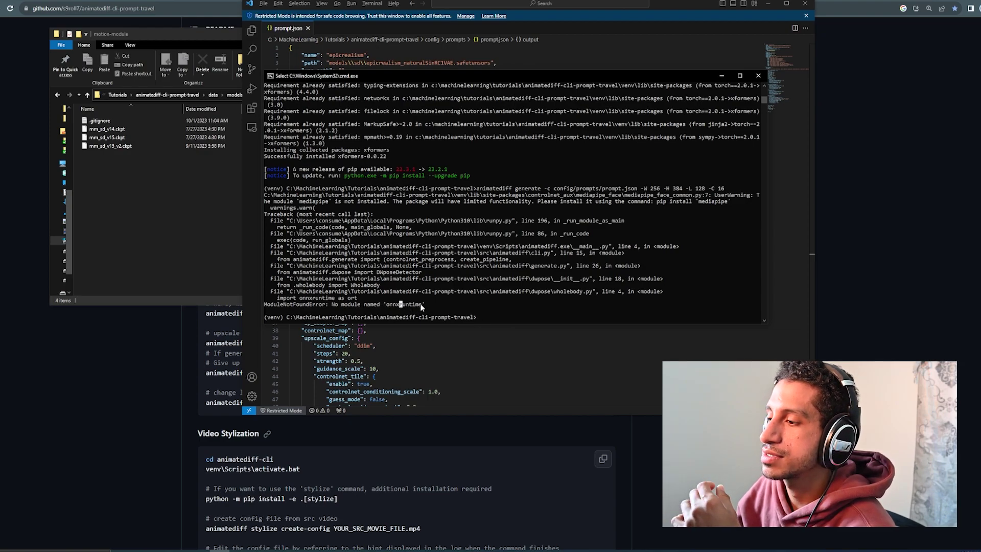
double_click(424, 305)
Step: Install onnxruntime with pip install onnxruntime
key("ctrl+c")
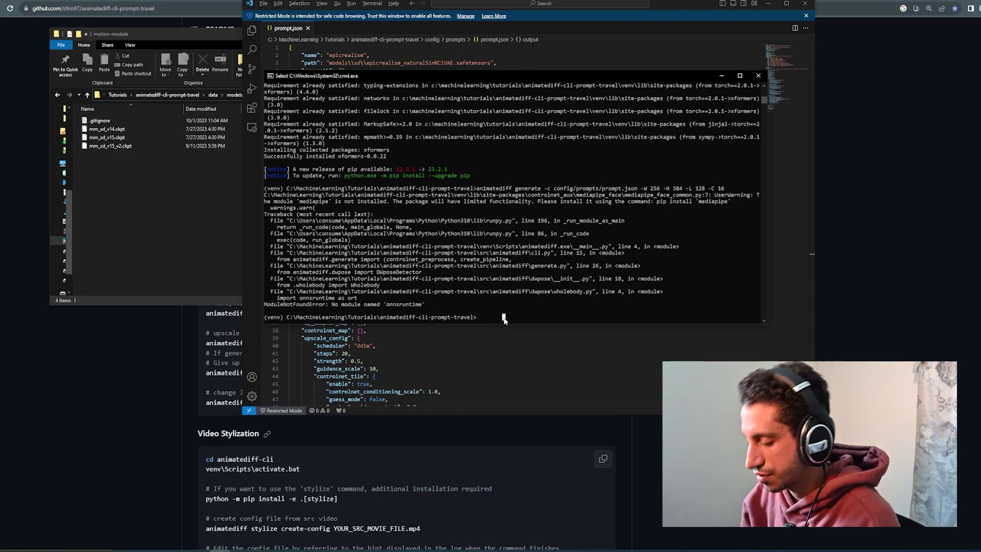
type("pip in")
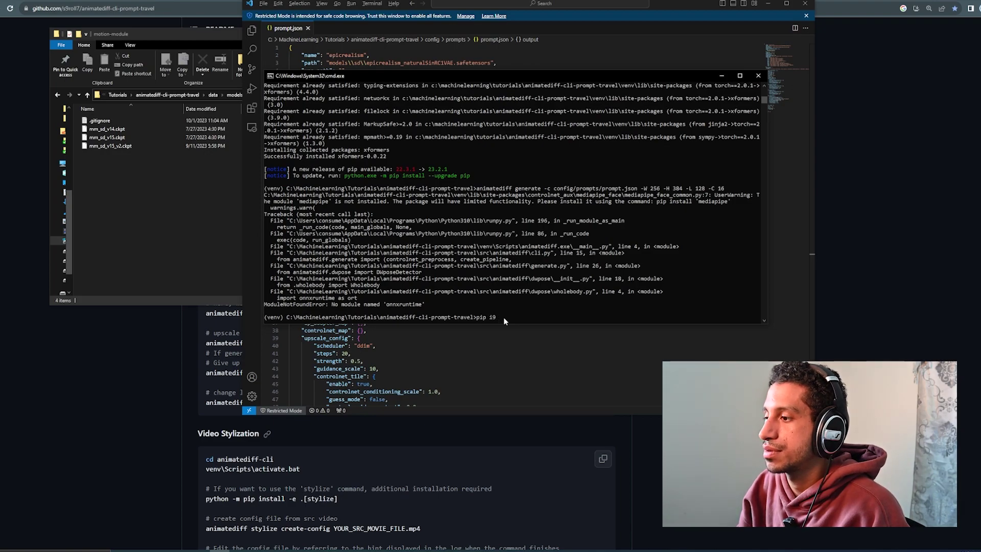
type("stall")
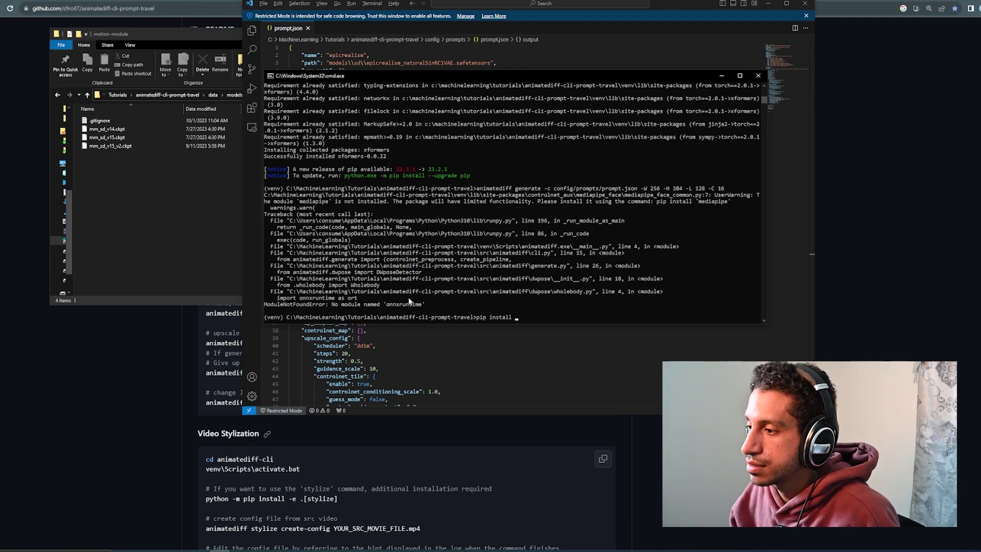
double_click(408, 304)
key("ctrl+c")
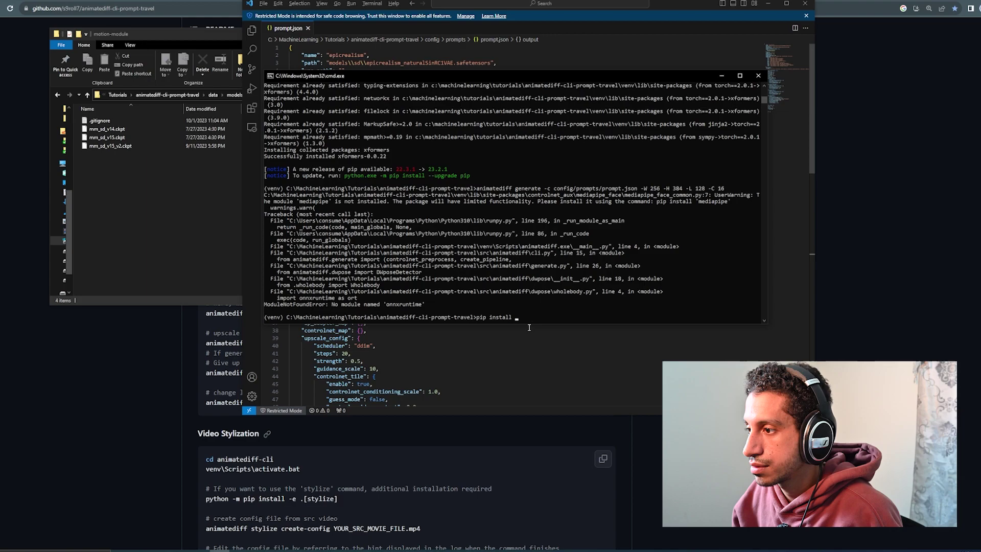
left_click(549, 318)
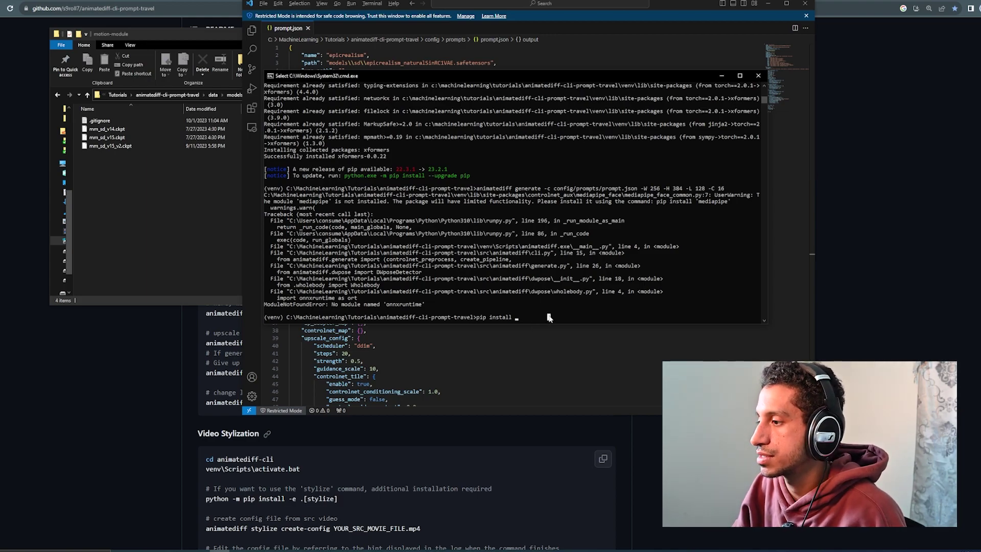
type("onnx")
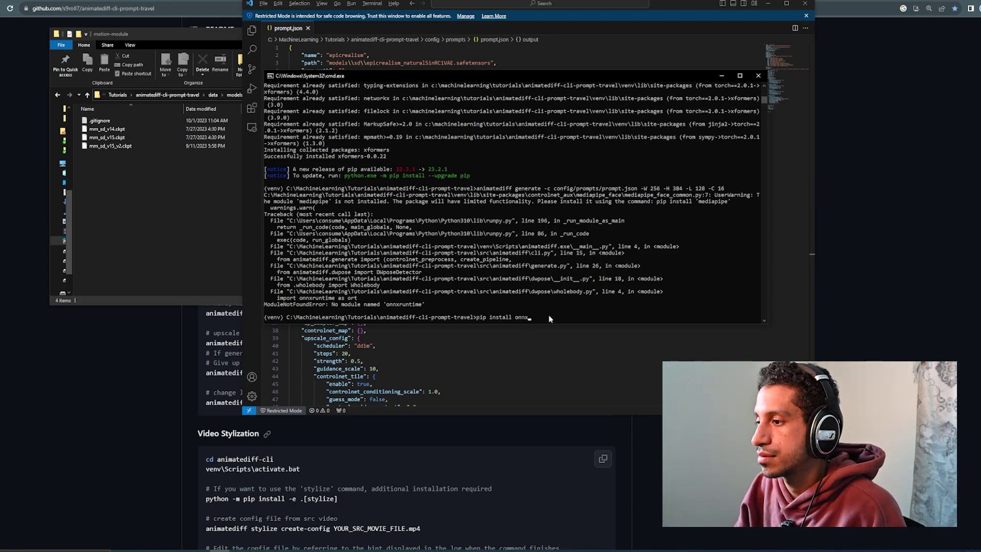
type("runtime")
key("Return")
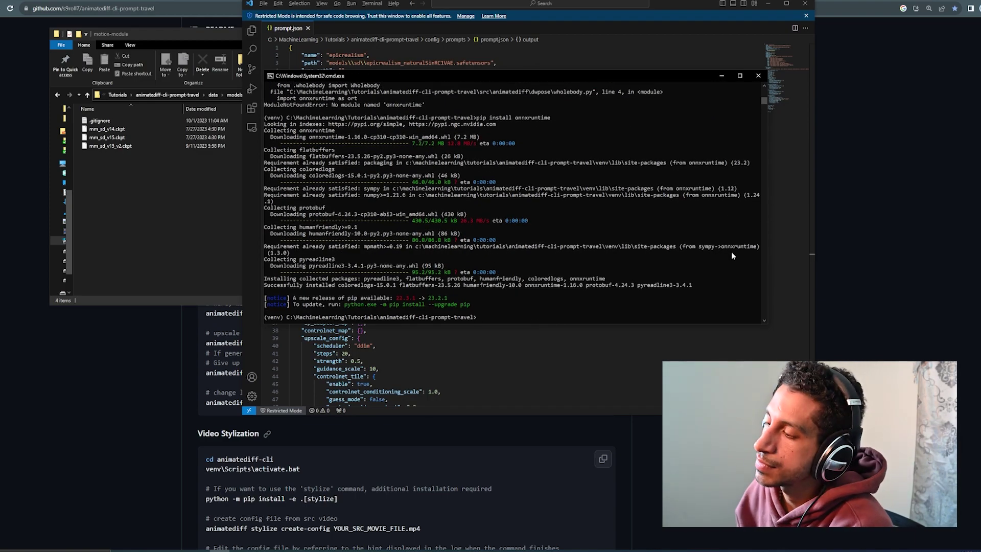
Step: Rerun the generate command, then install the missing pandas package
key("Up")
key("Up")
key("Return")
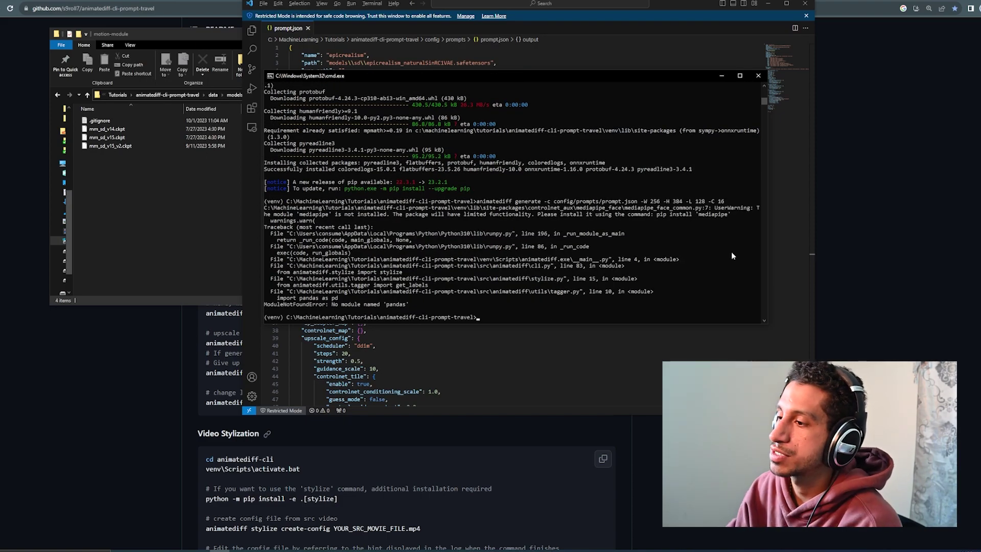
type("pip install")
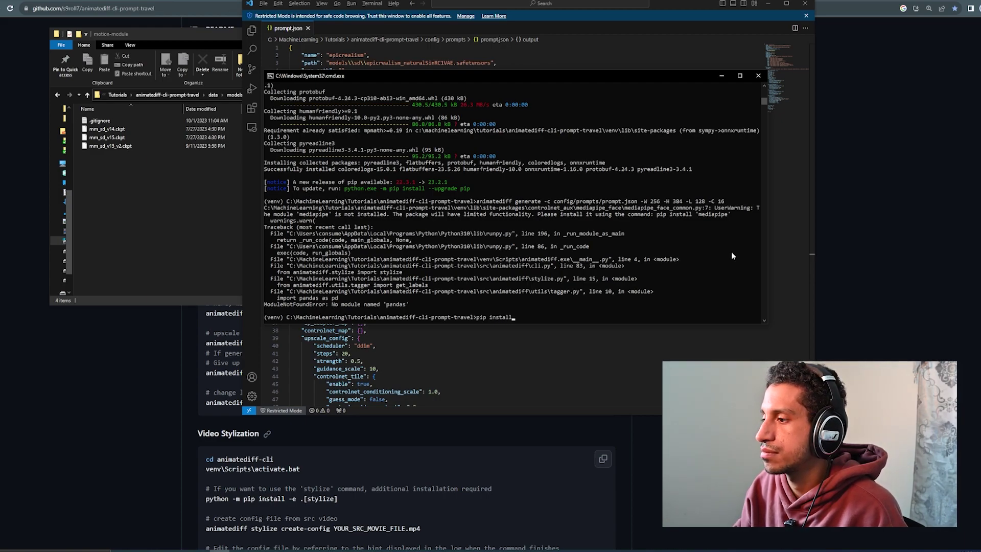
type(" pandas")
key("Return")
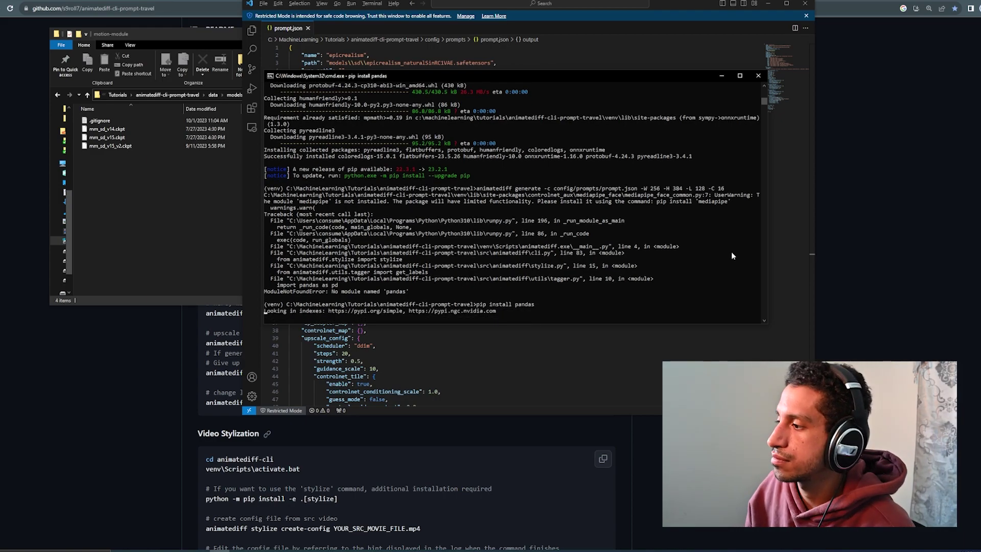
Step: Glance over the README, then recall the generate command in the terminal
left_click(166, 370)
scroll(230, 358, "up", 3)
scroll(295, 332, "down", 7)
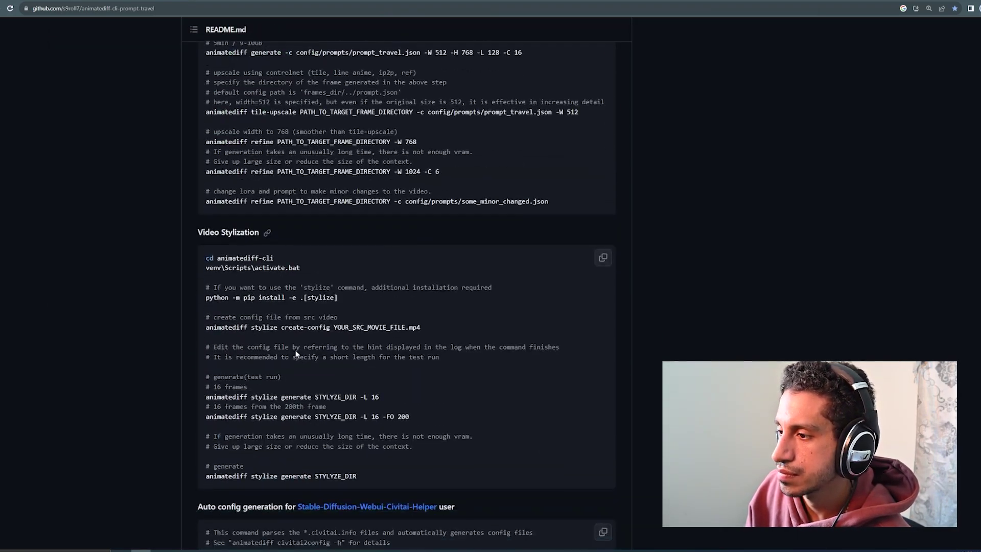
scroll(295, 332, "up", 10)
scroll(293, 332, "down", 6)
scroll(293, 332, "up", 10)
key("alt+Tab")
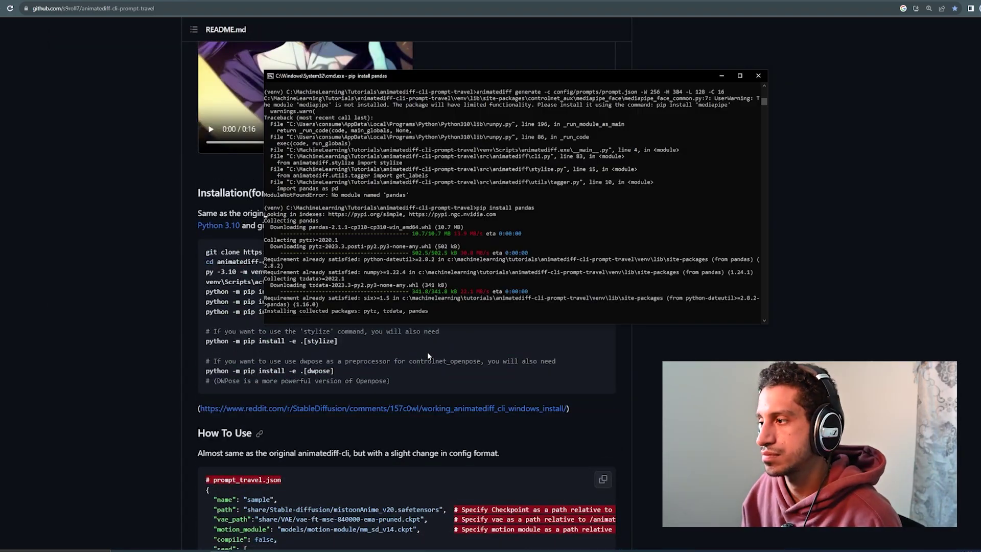
key("Up")
key("Up")
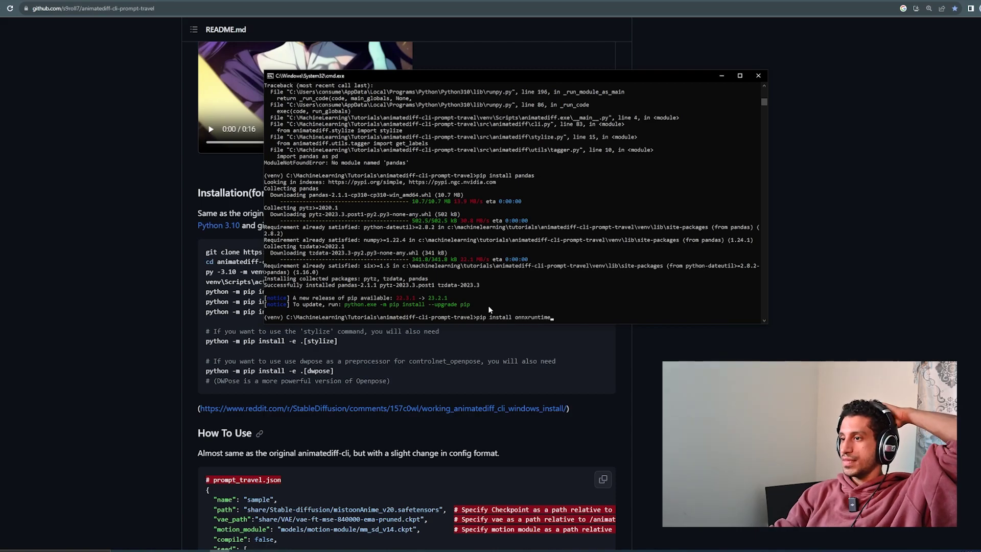
Step: Rerun generation and show the animatediff-cli-prompt-travel folder on the right of the screen
key("Return")
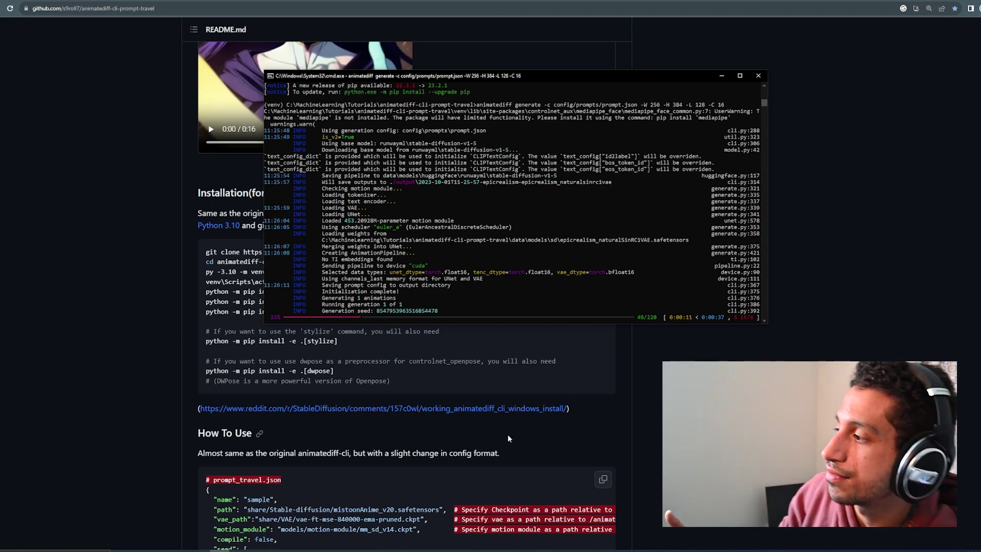
left_click(165, 548)
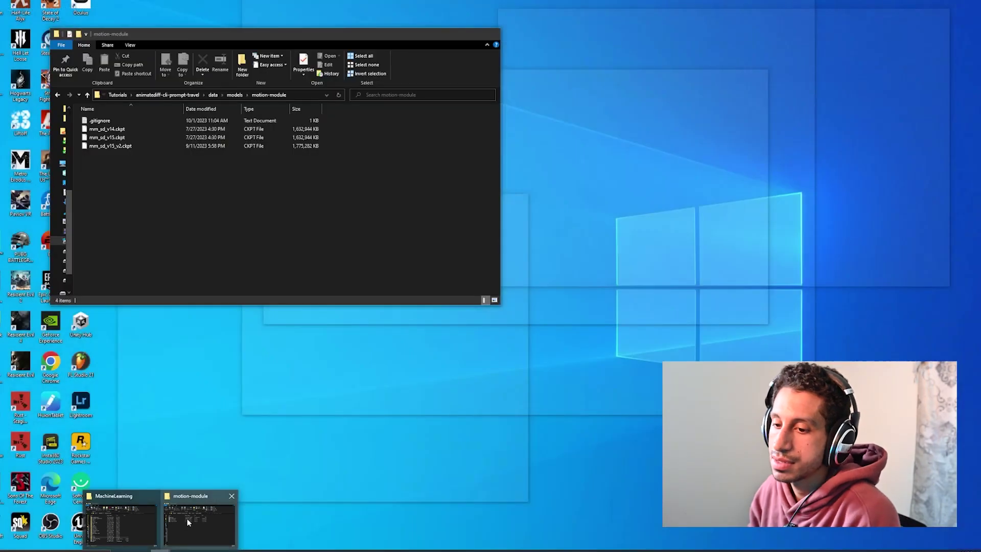
mouse_move(135, 520)
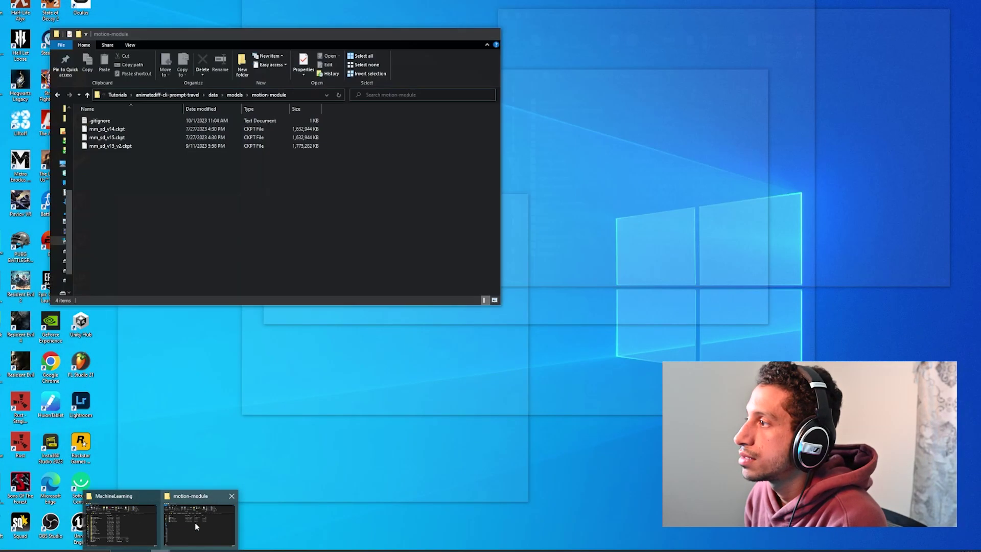
left_click(196, 522)
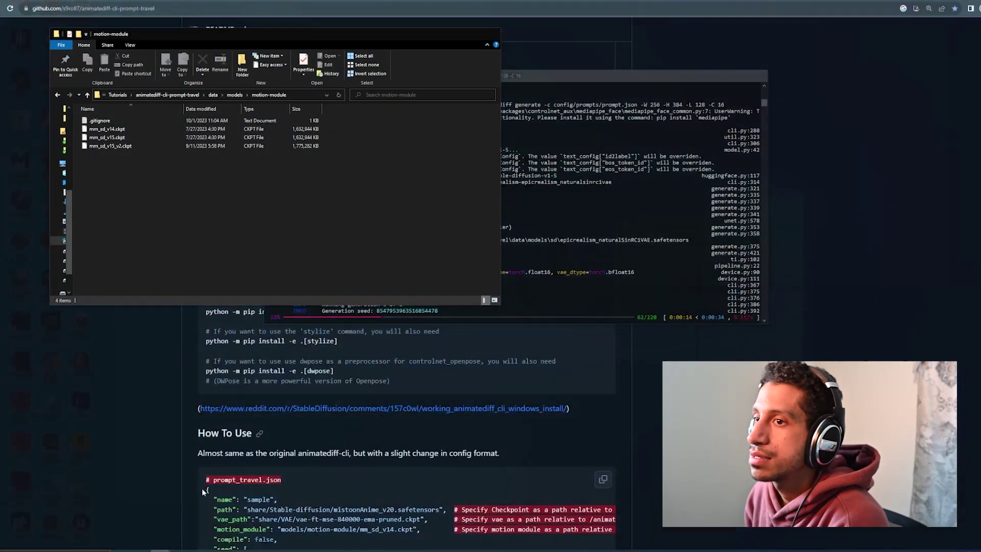
left_click(184, 94)
left_click_drag(232, 32, 709, 49)
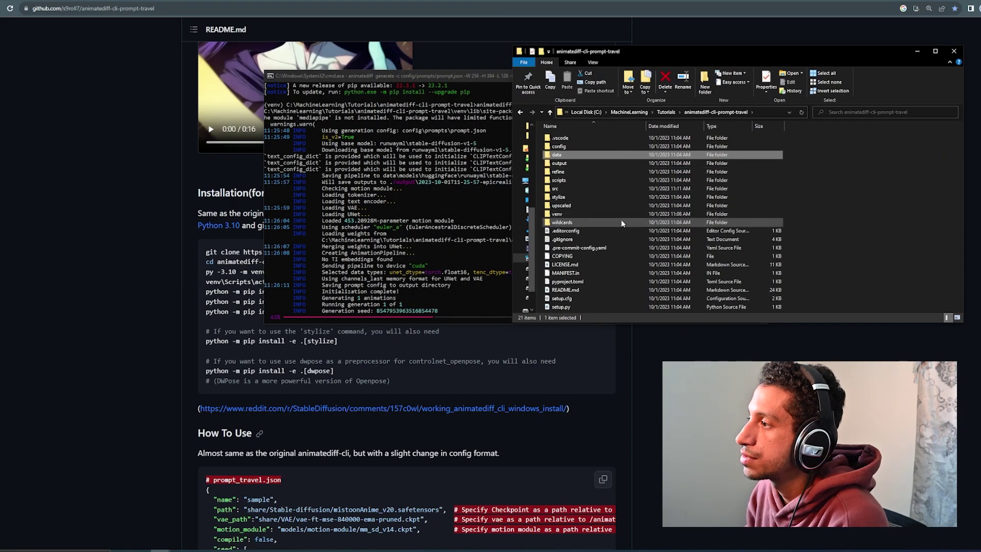
Step: Open output and the newest 2023-10-01 run folder, then check generation progress
double_click(571, 164)
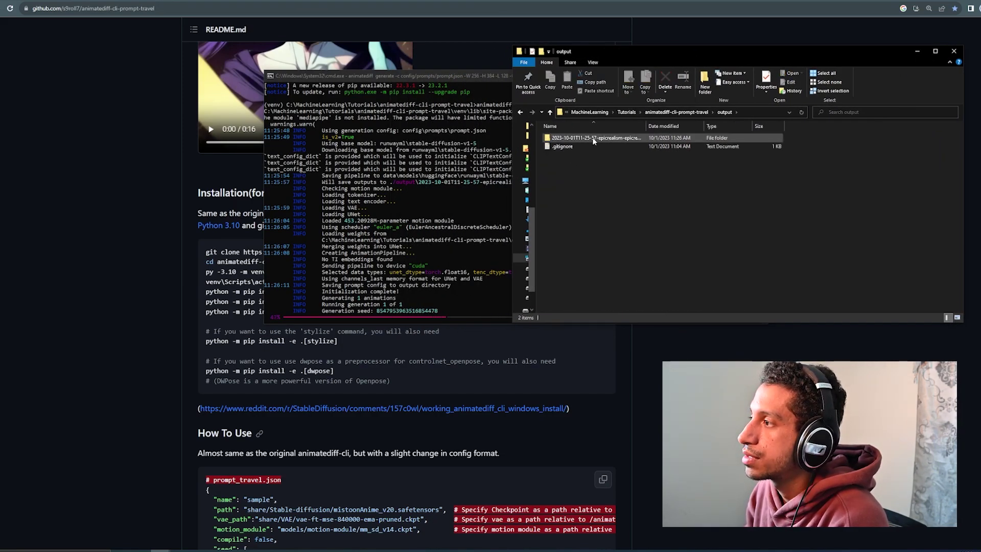
double_click(608, 139)
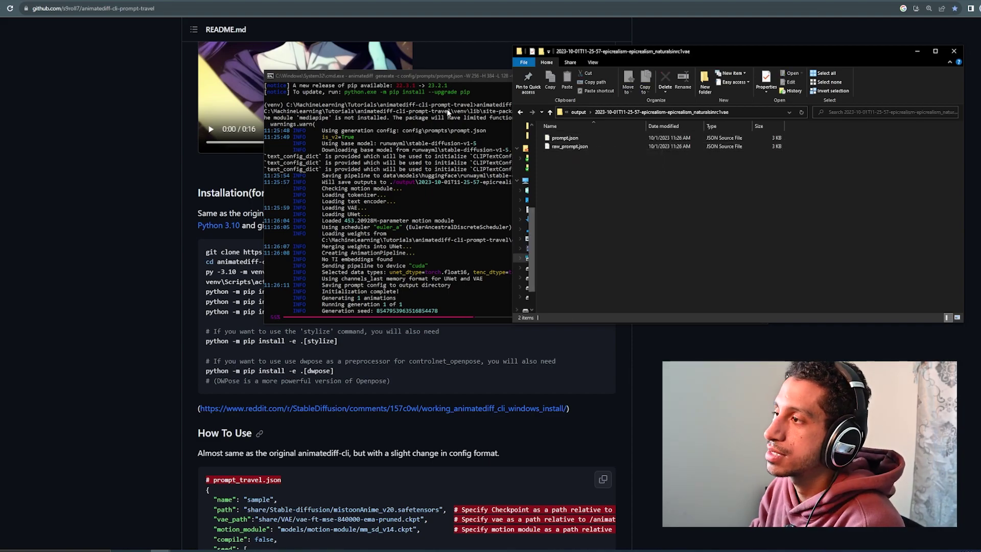
left_click_drag(413, 76, 283, 75)
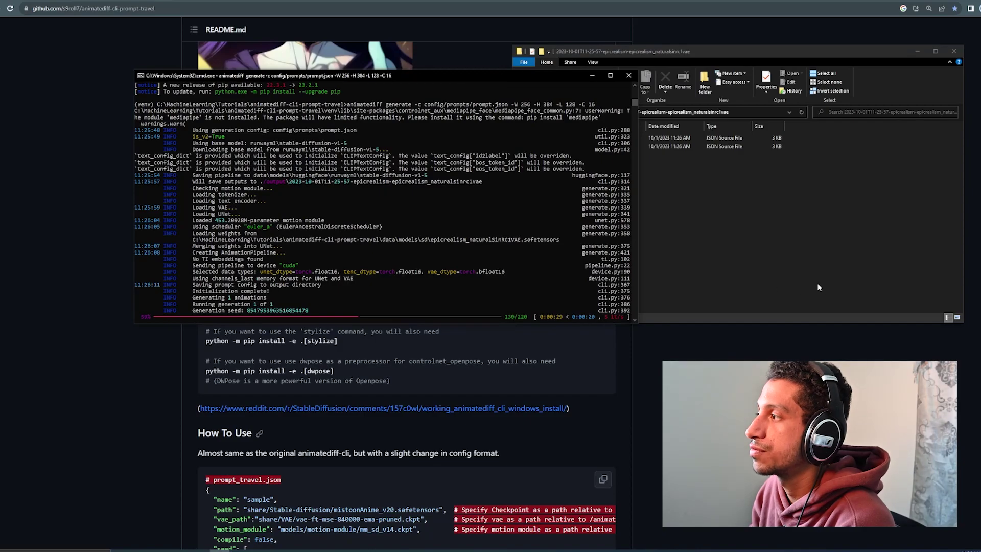
left_click(620, 185)
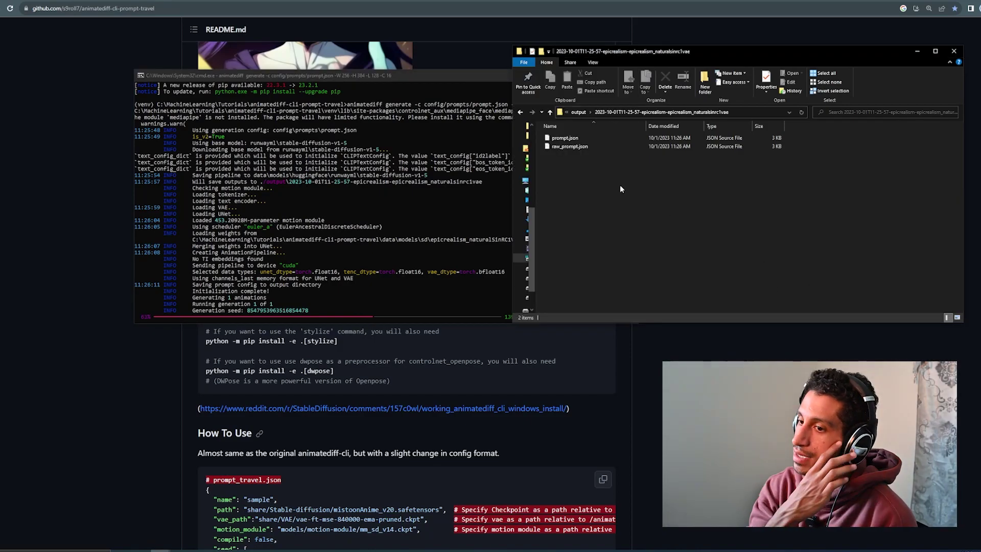
left_click(362, 320)
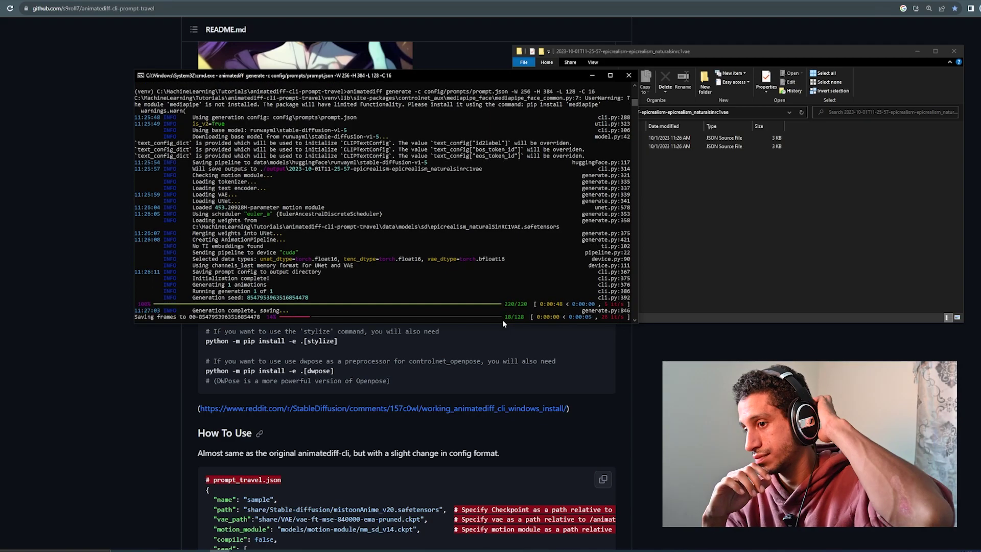
Step: Check the first run's 128 PNG frames, then play its generated ginger-woman MP4
left_click(728, 252)
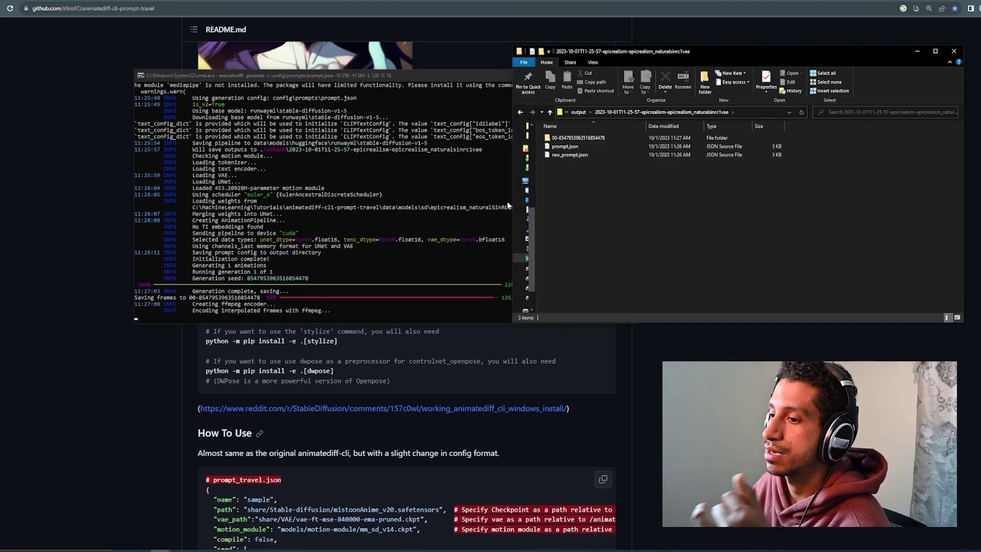
double_click(577, 137)
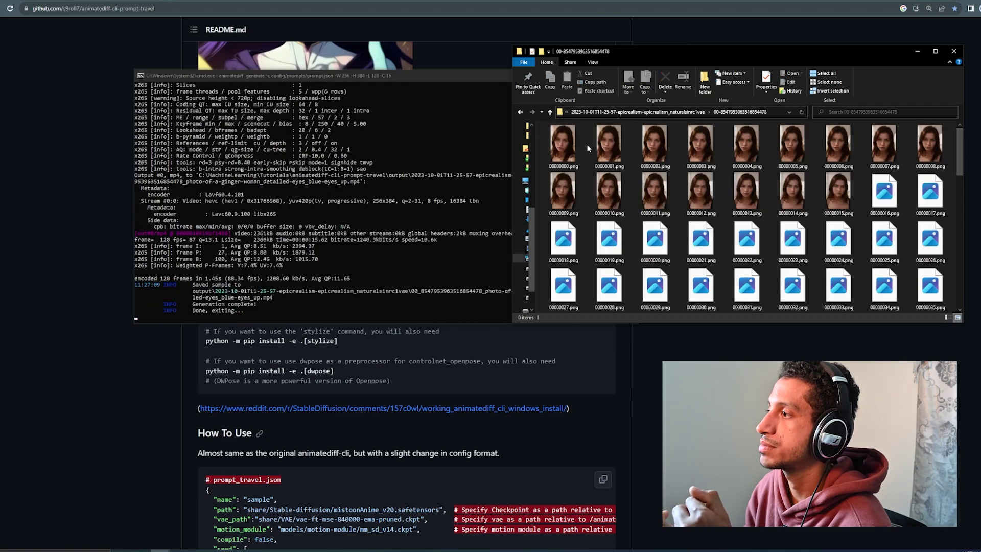
scroll(630, 204, "down", 10)
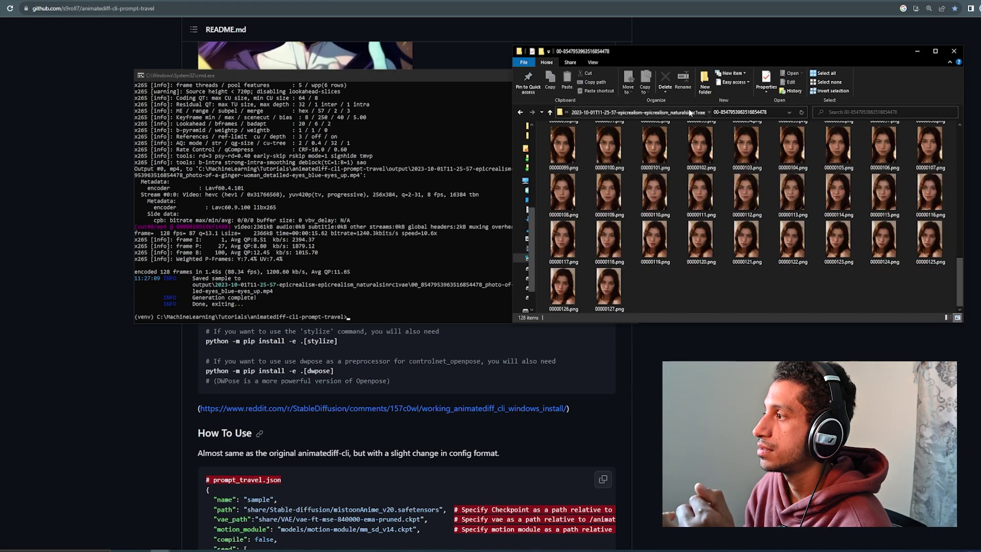
left_click(665, 112)
left_click(594, 147)
double_click(594, 147)
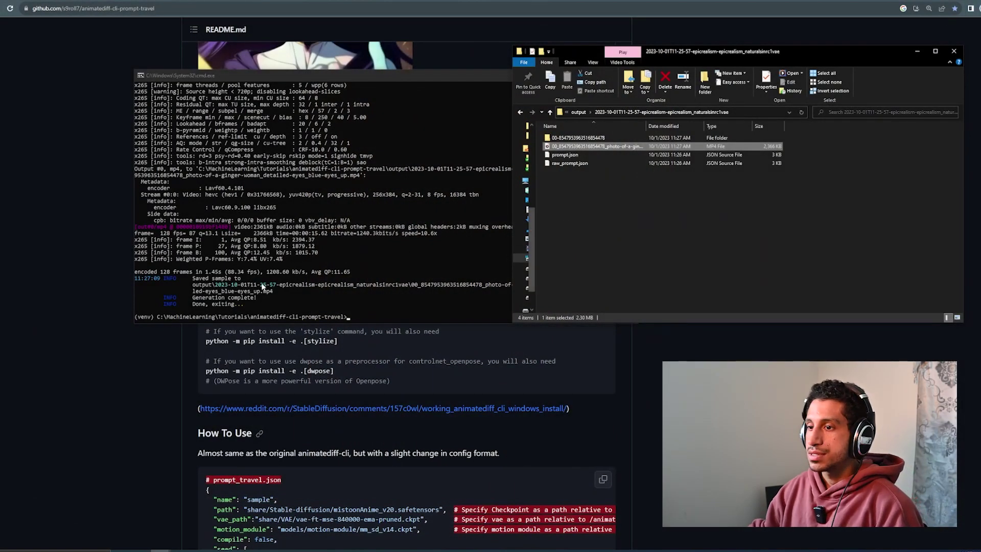
Step: Rerun the prompt.json generate command at -W 512 -H 768 instead of 256x384
left_click(261, 287)
key("Up")
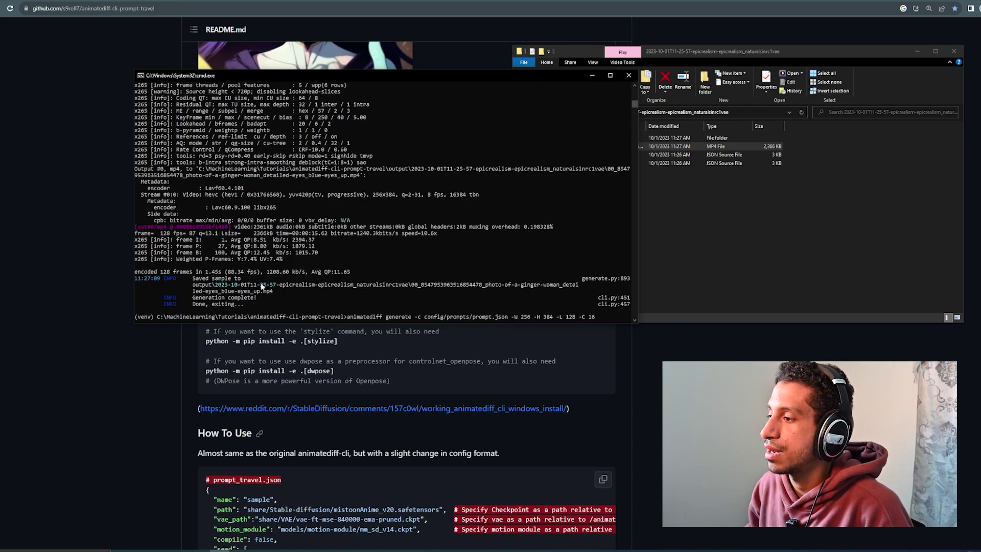
key("BackSpace")
key("BackSpace")
key("BackSpace")
type("512")
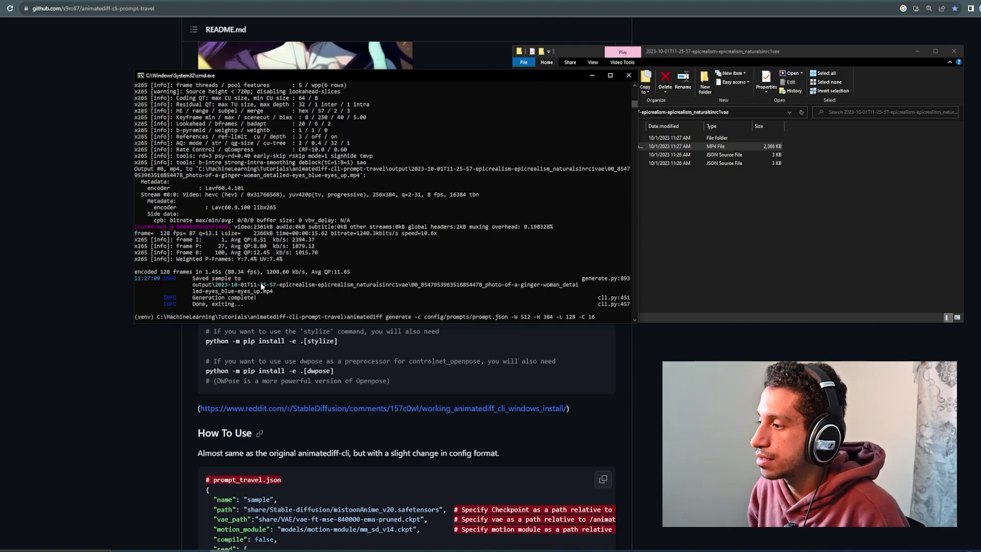
key("BackSpace")
key("BackSpace")
key("BackSpace")
type("768")
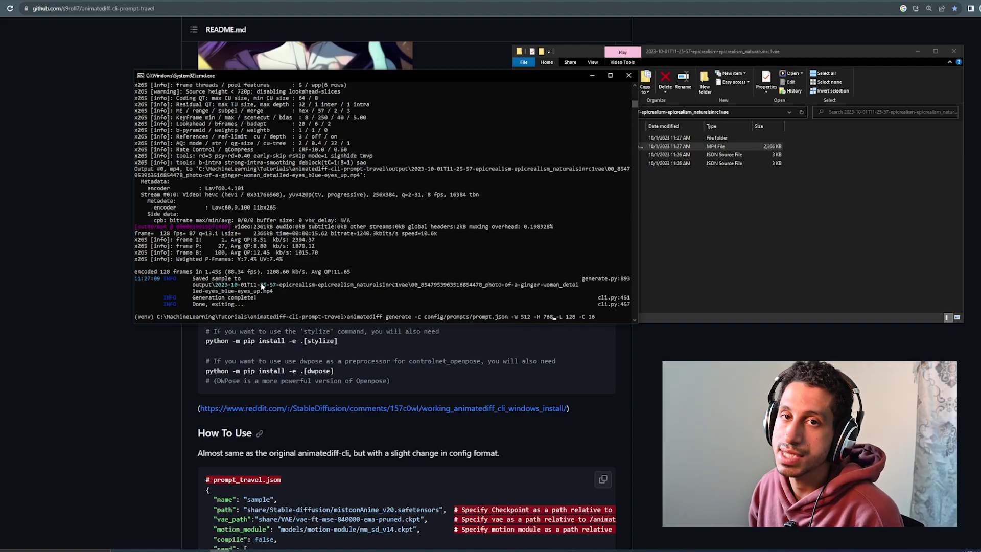
key("Return")
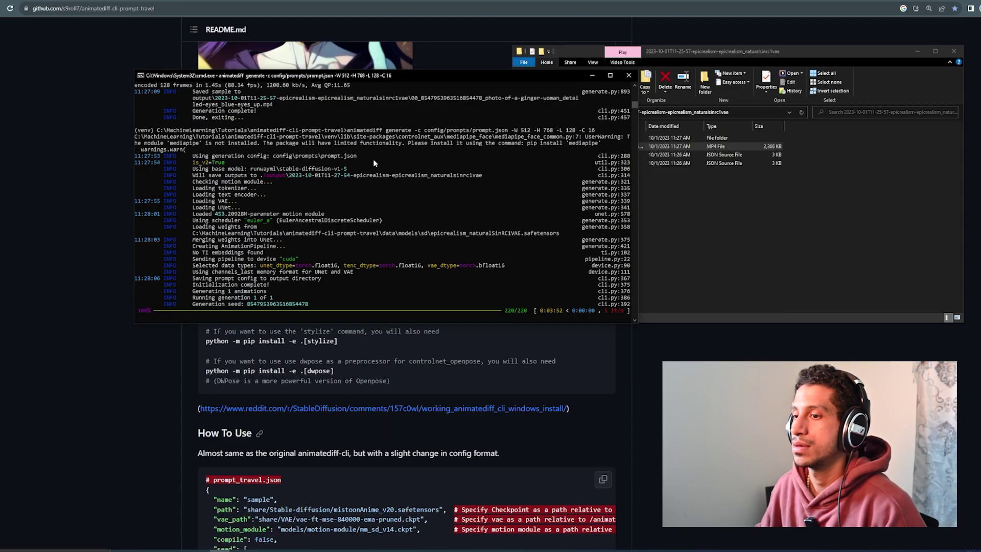
Step: Open the new 2023-10-01T11-27-54 run folder and its frames subfolder
left_click(654, 119)
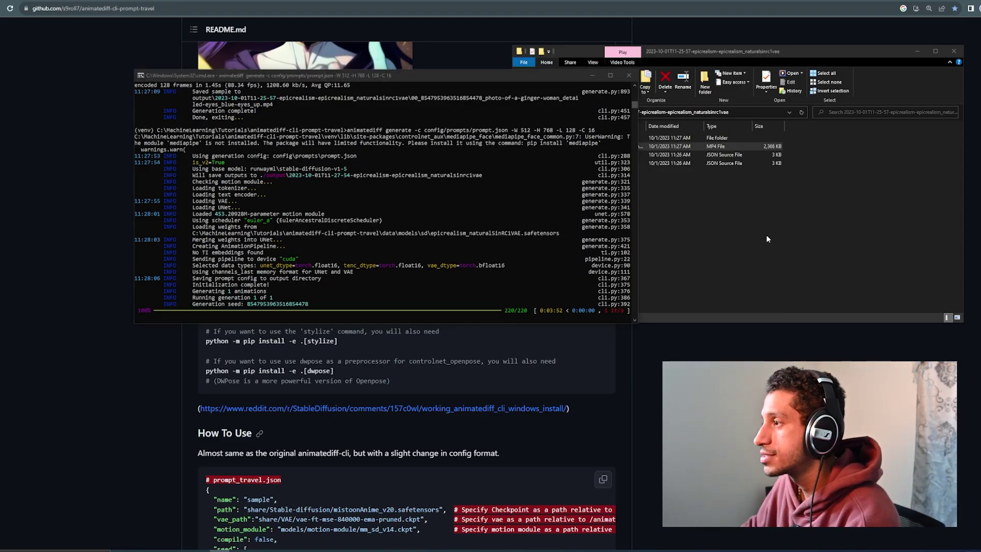
left_click(577, 112)
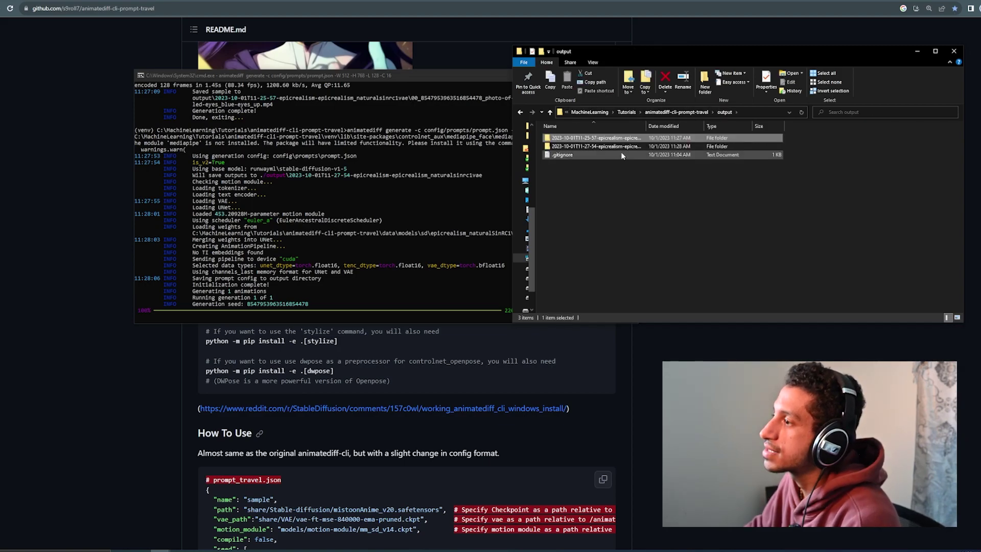
left_click(622, 146)
double_click(621, 146)
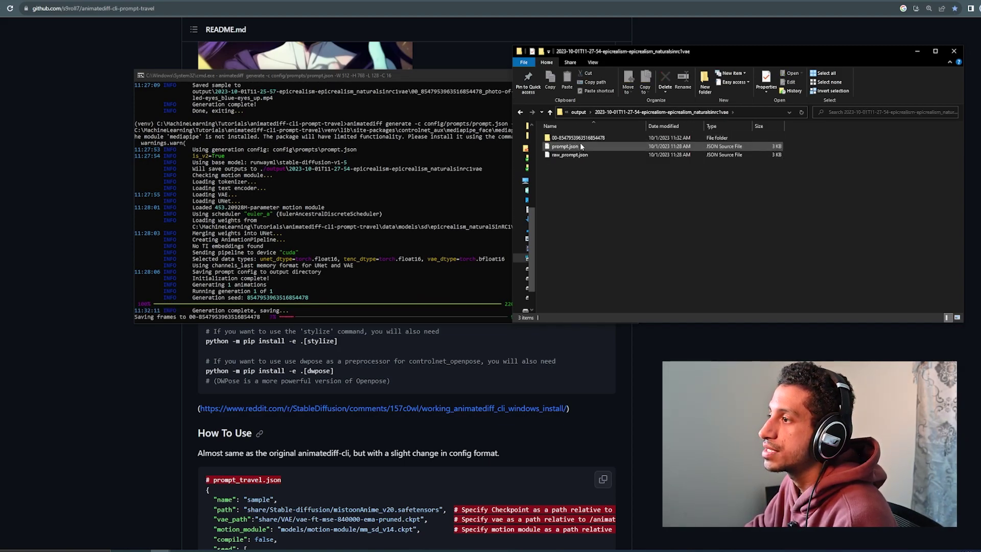
double_click(582, 137)
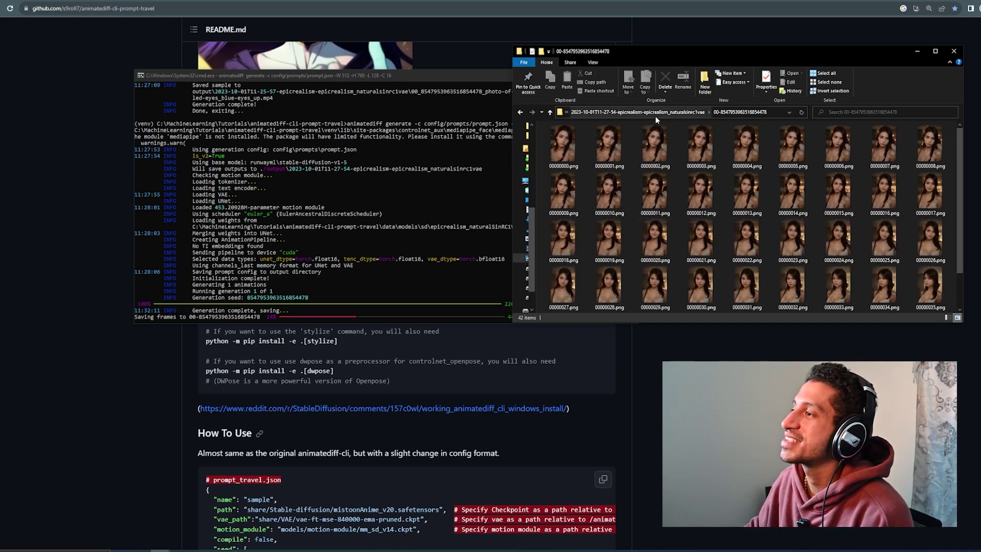
Step: Recheck the frames folder's progress, then return to the 11-27-54 run folder
left_click(656, 115)
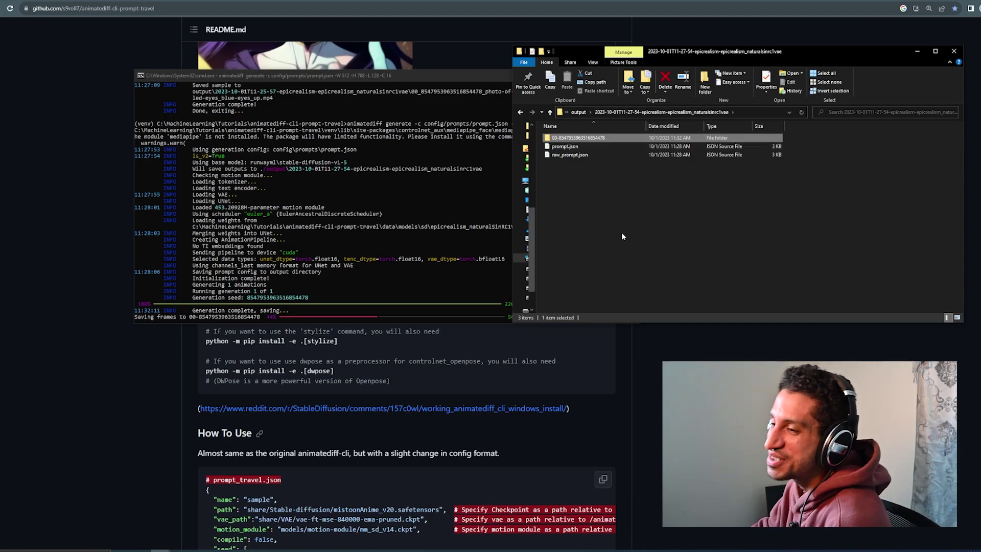
double_click(588, 138)
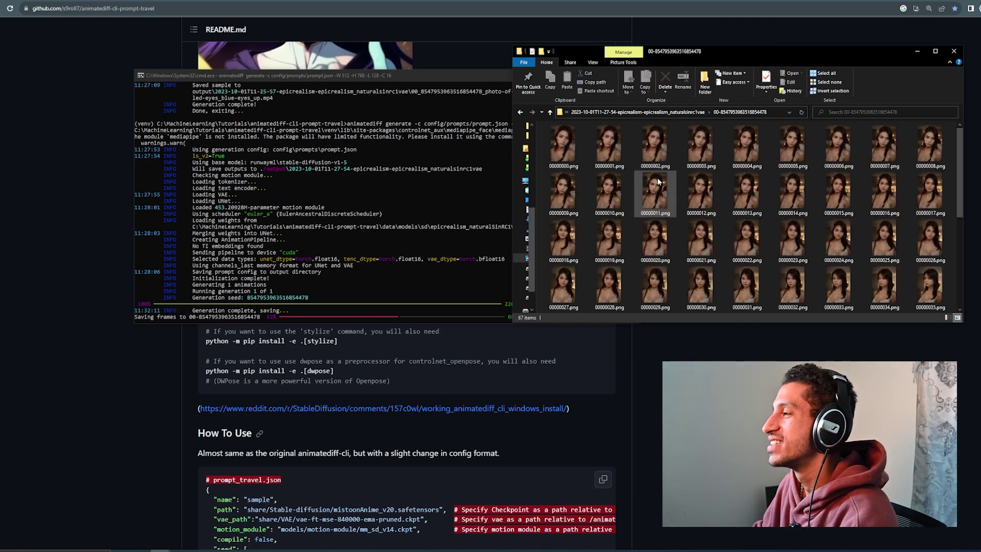
scroll(679, 247, "down", 2)
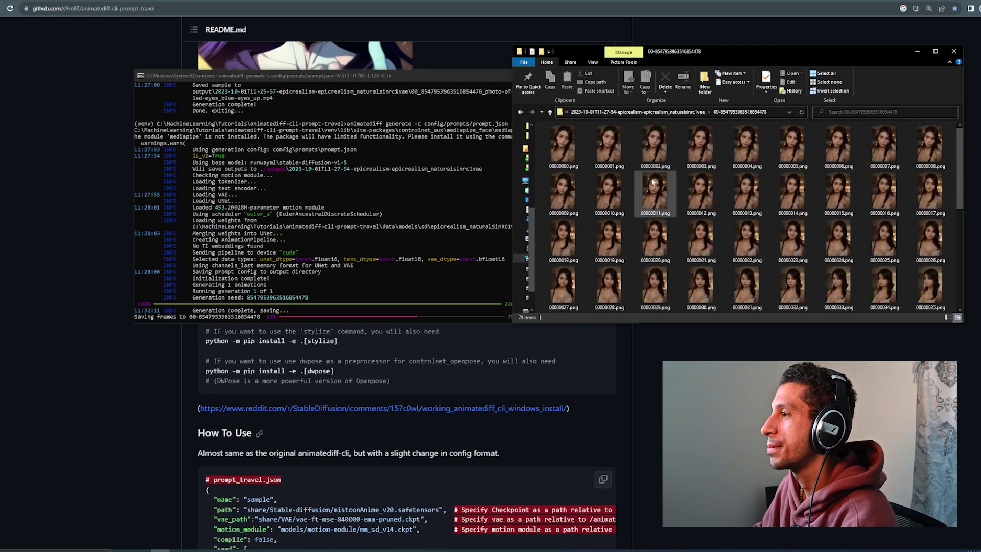
scroll(641, 200, "down", 1)
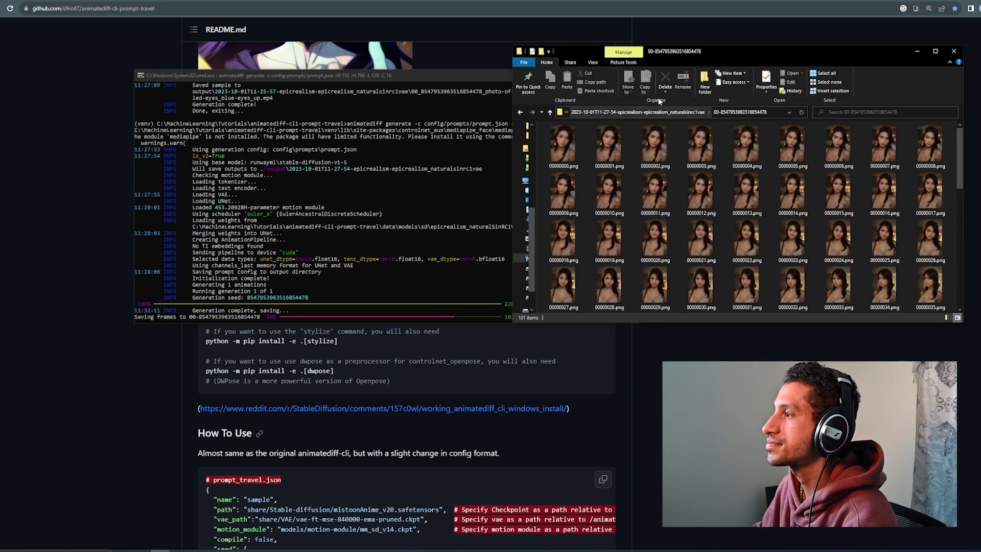
left_click(639, 112)
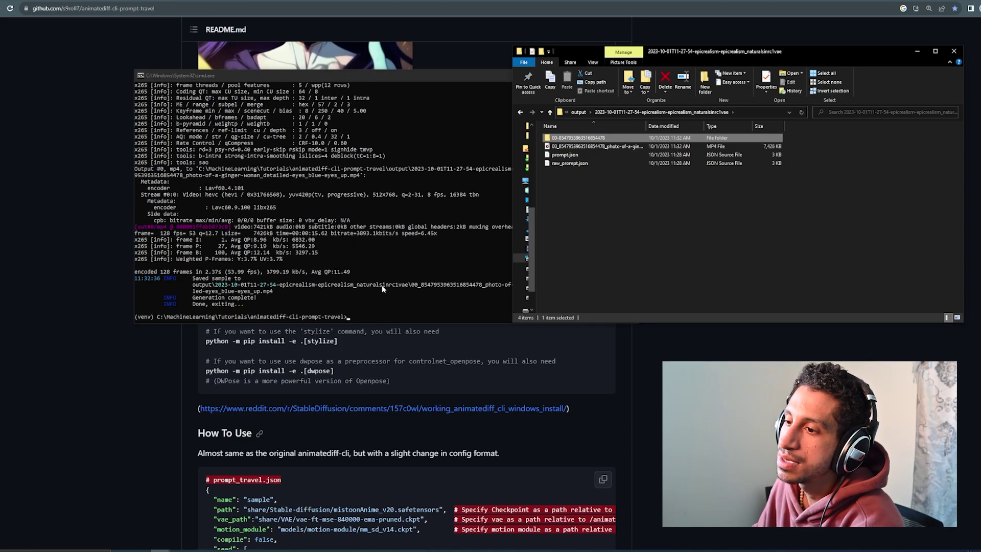
Step: Play the new run's 512x768 ginger-woman MP4 in Media Player
double_click(595, 147)
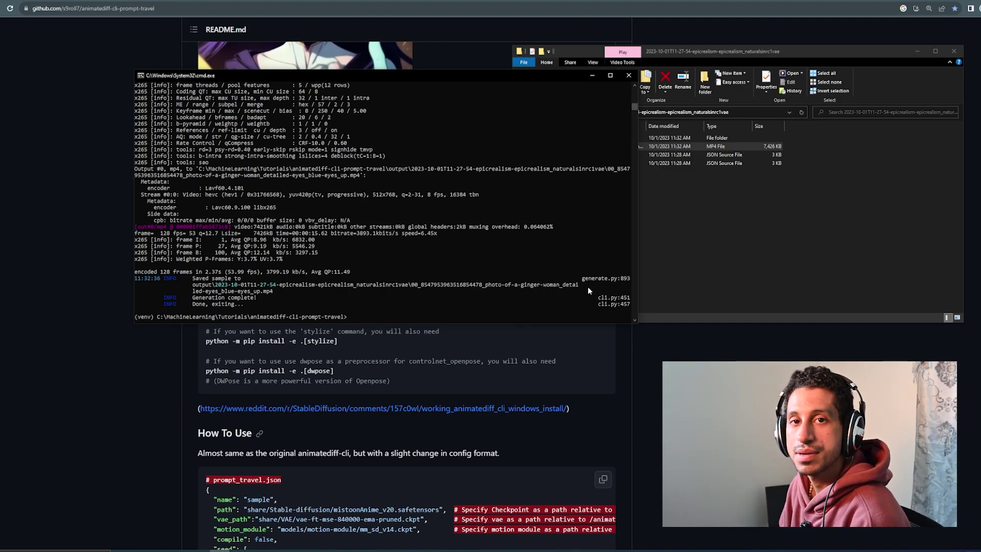
Step: Scroll the GitHub README to its upscale_config section, then return to Command Prompt
scroll(624, 429, "down", 4)
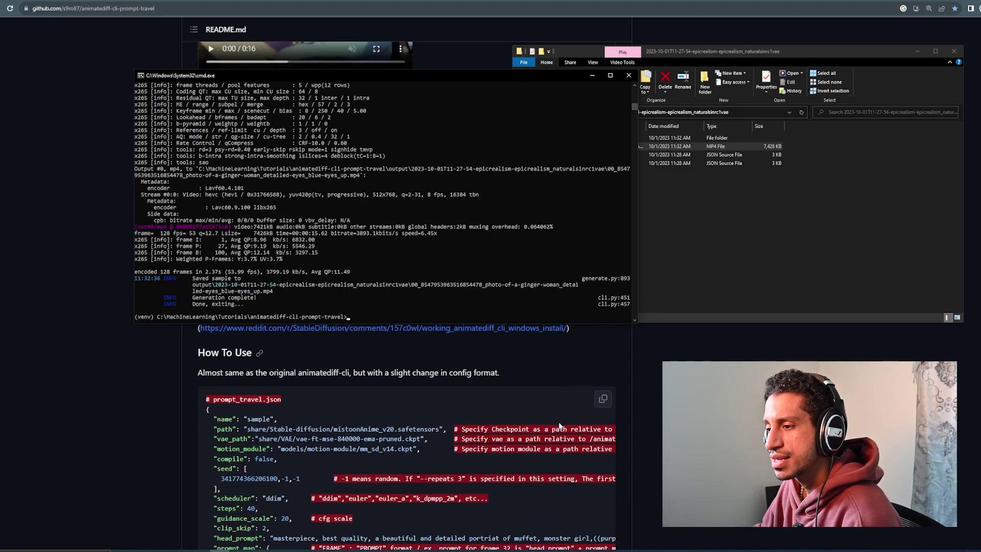
scroll(625, 432, "down", 10)
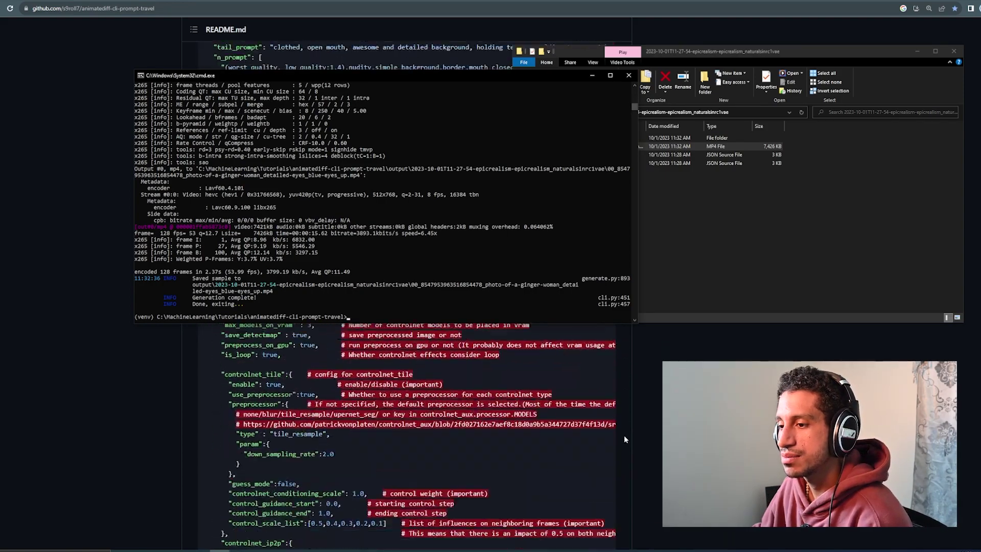
scroll(624, 433, "up", 9)
scroll(625, 432, "up", 4)
left_click(458, 375)
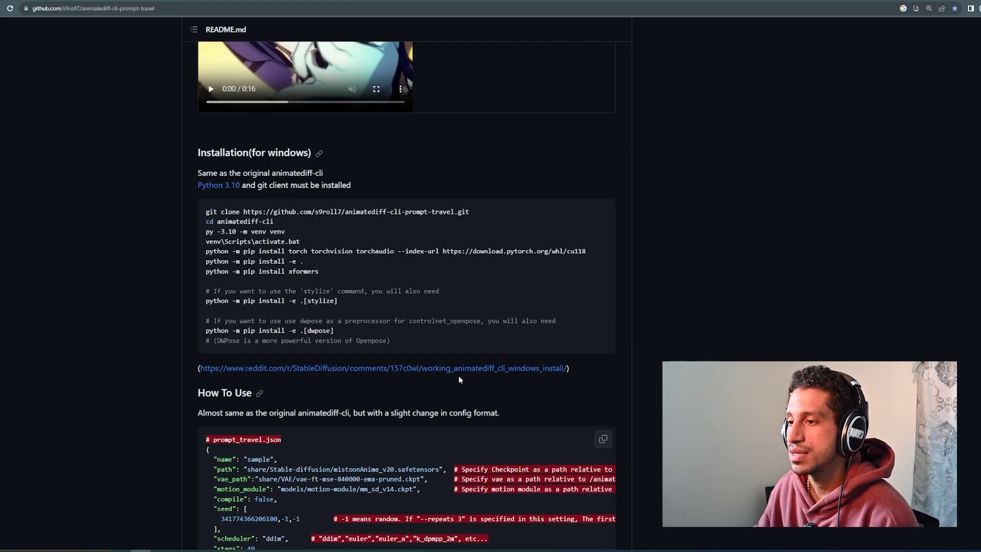
scroll(292, 310, "down", 15)
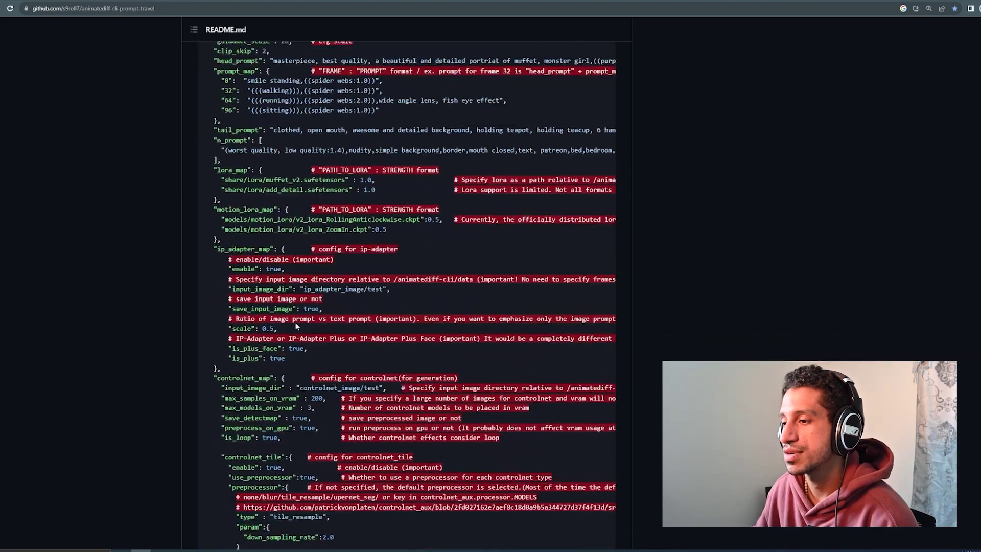
scroll(449, 424, "down", 7)
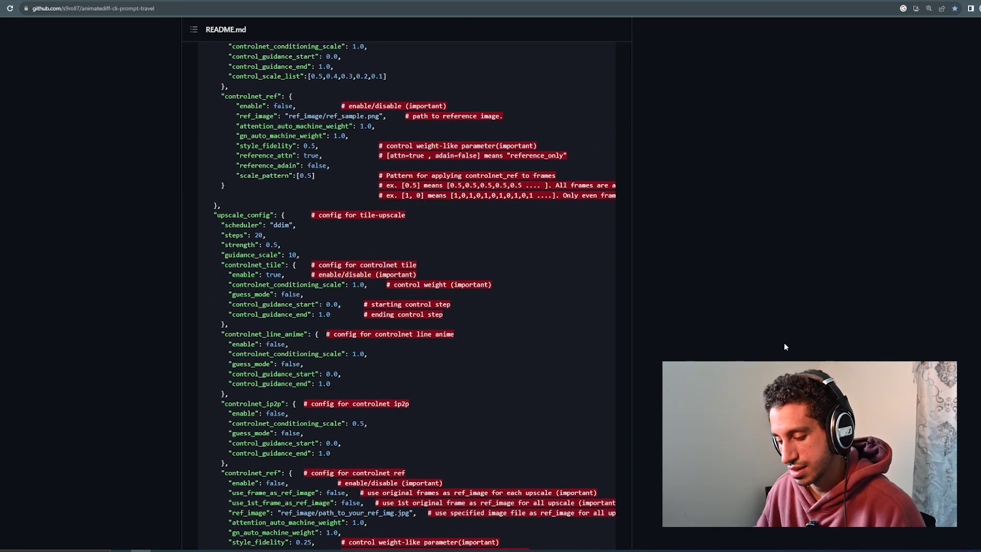
key("alt+Tab")
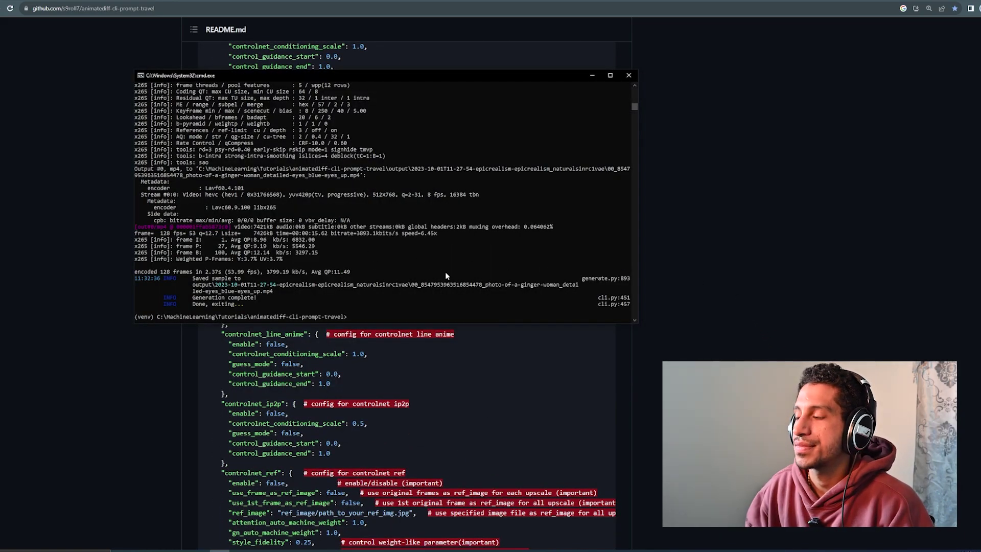
Step: Type 'animatediff refine' in Command Prompt and try copying the frames folder's path
key("alt+Tab")
key("alt+Tab")
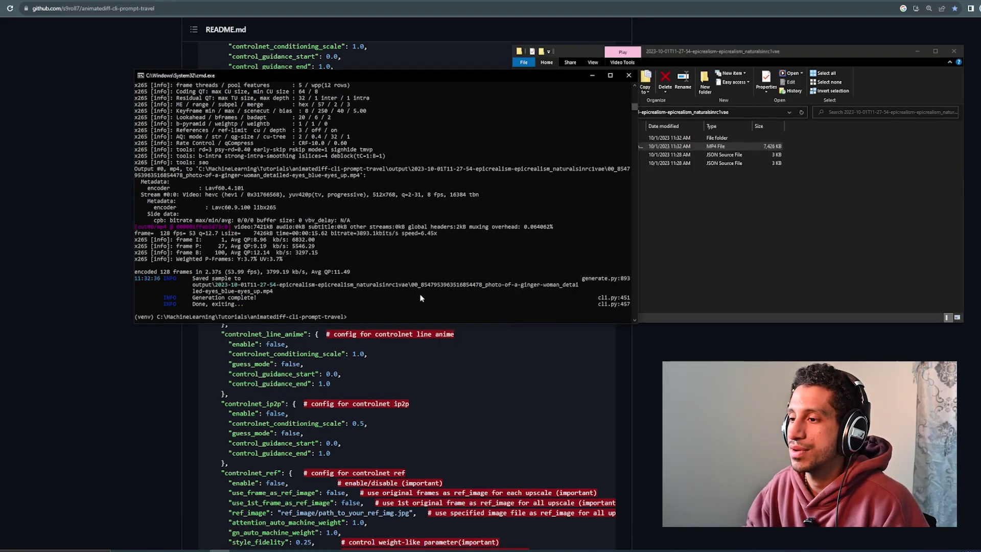
type("animatediff r")
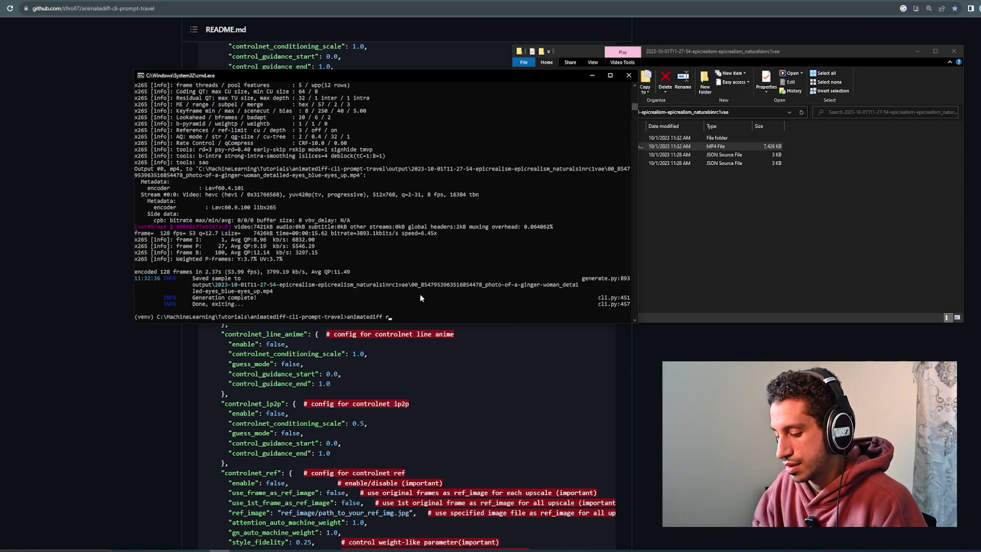
type("efine")
left_click(680, 250)
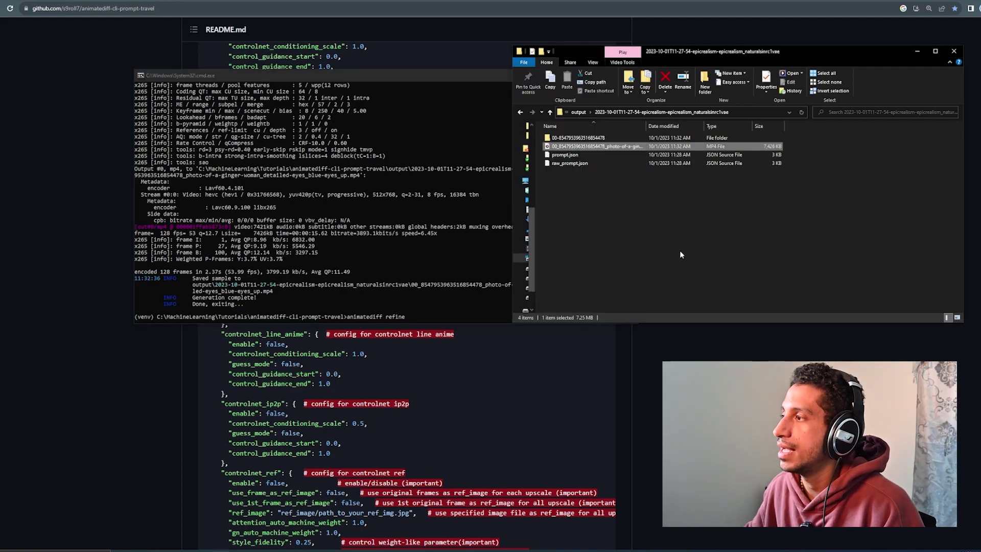
left_click(588, 138)
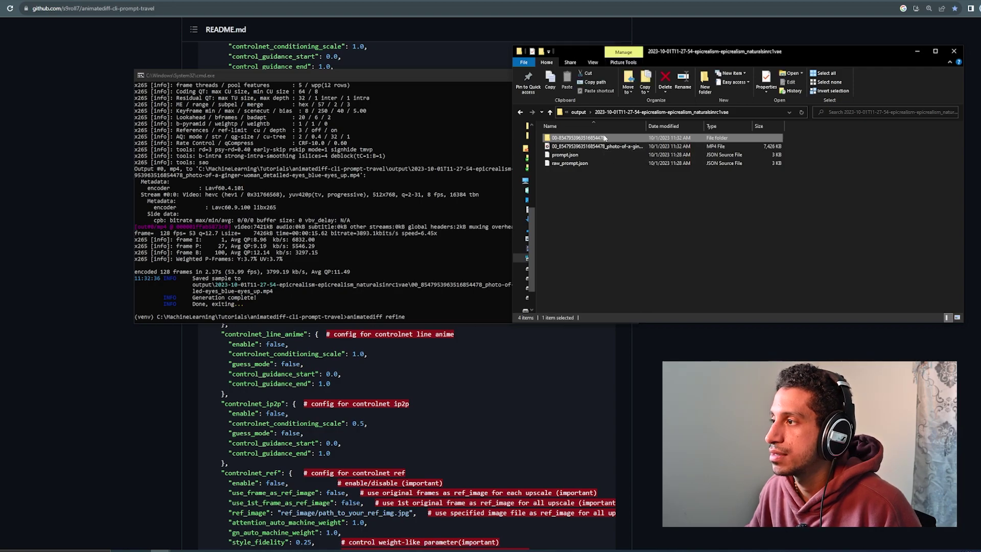
right_click(604, 137)
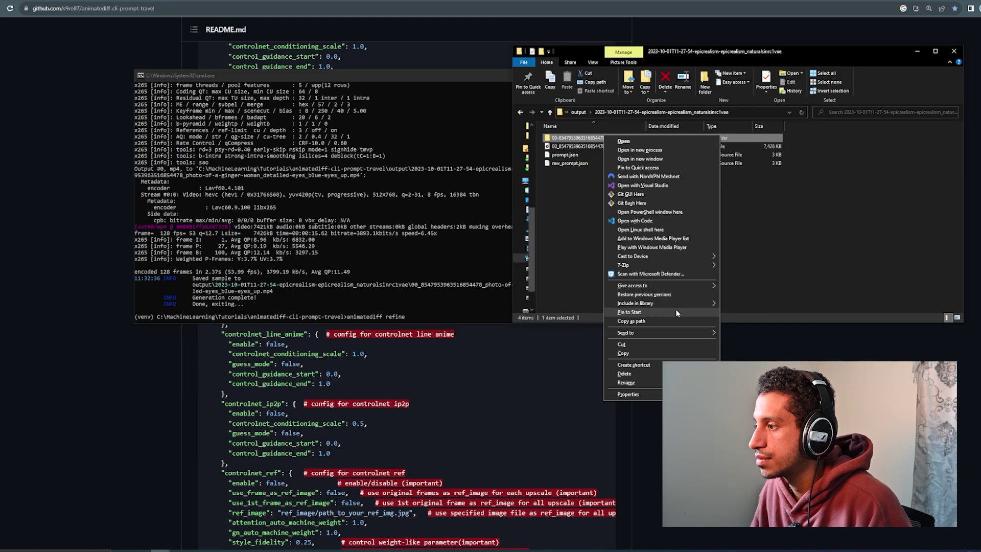
left_click(660, 321)
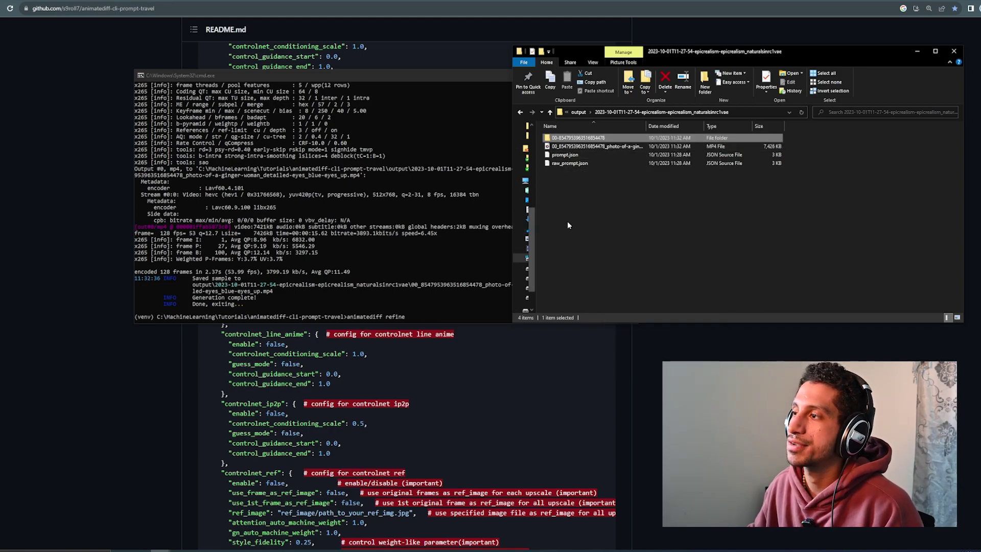
left_click(567, 221)
Step: Paste the frames folder path after the refine command, add -W 768, and run it
right_click(579, 139)
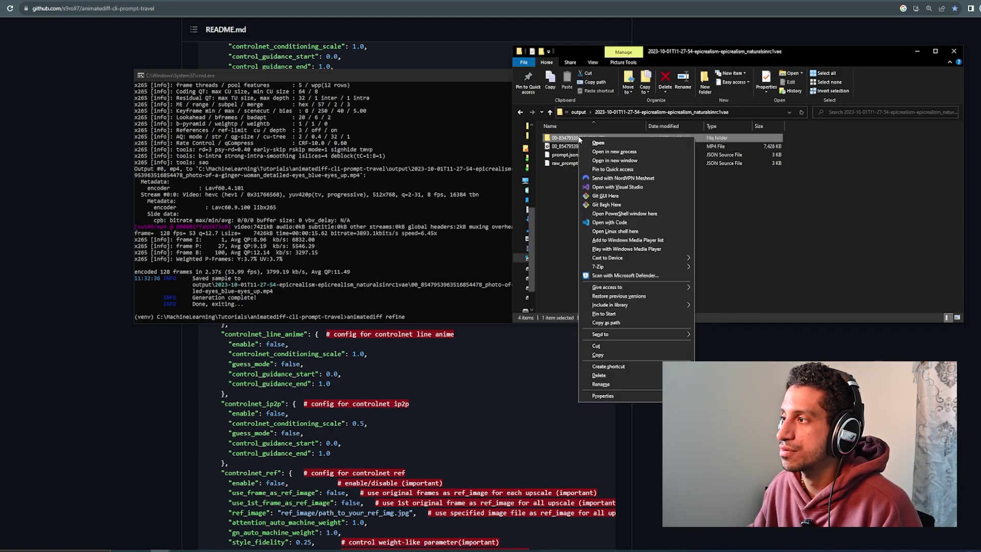
left_click(614, 322)
left_click(387, 297)
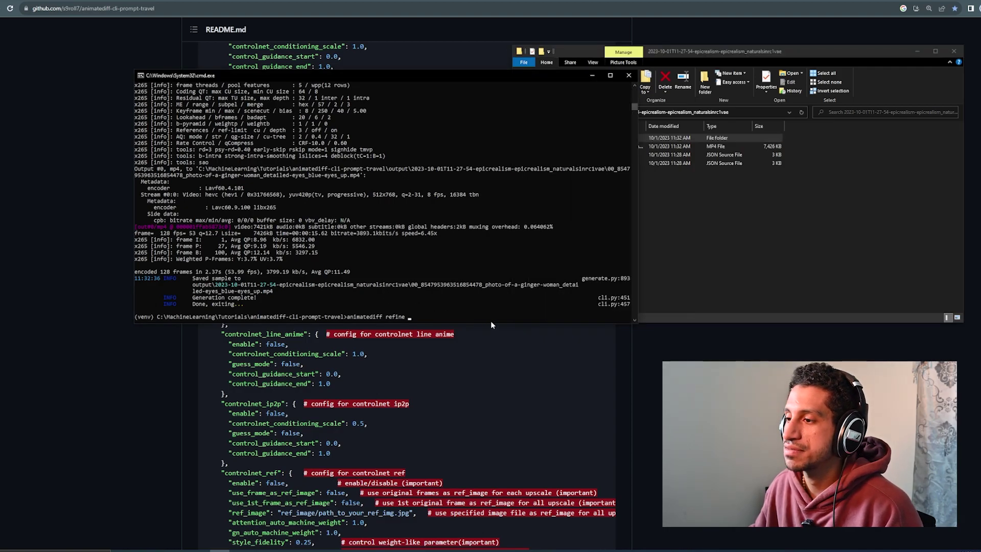
key("ctrl+v")
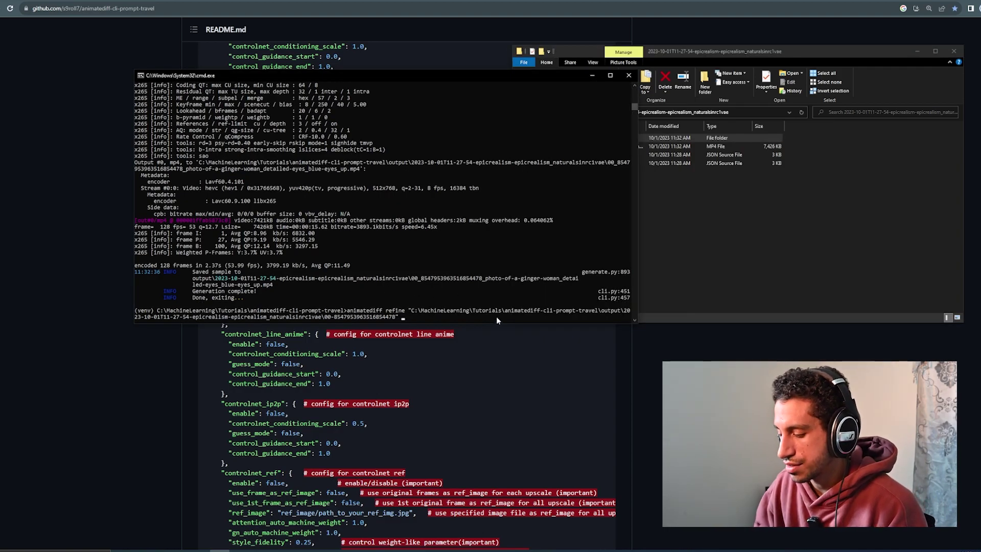
type("-")
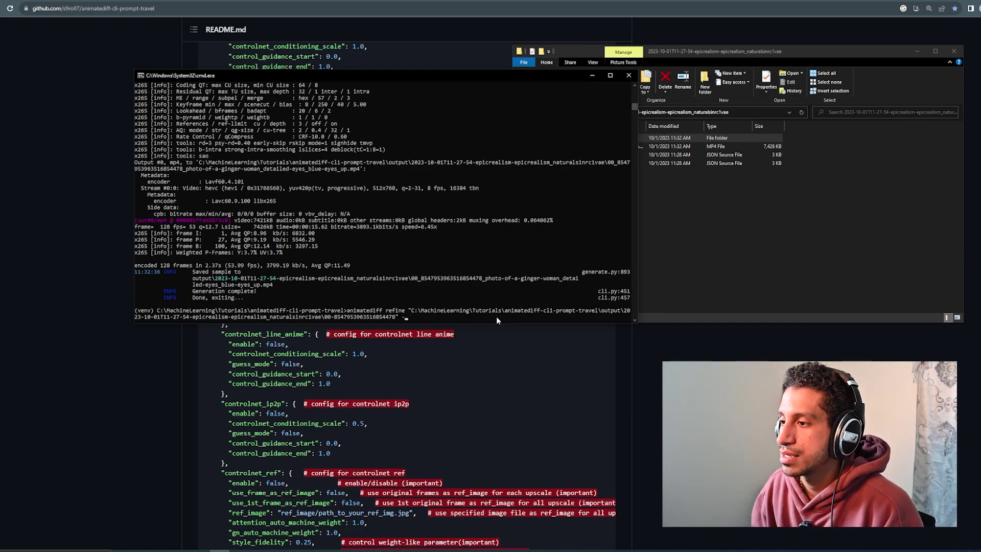
type("W")
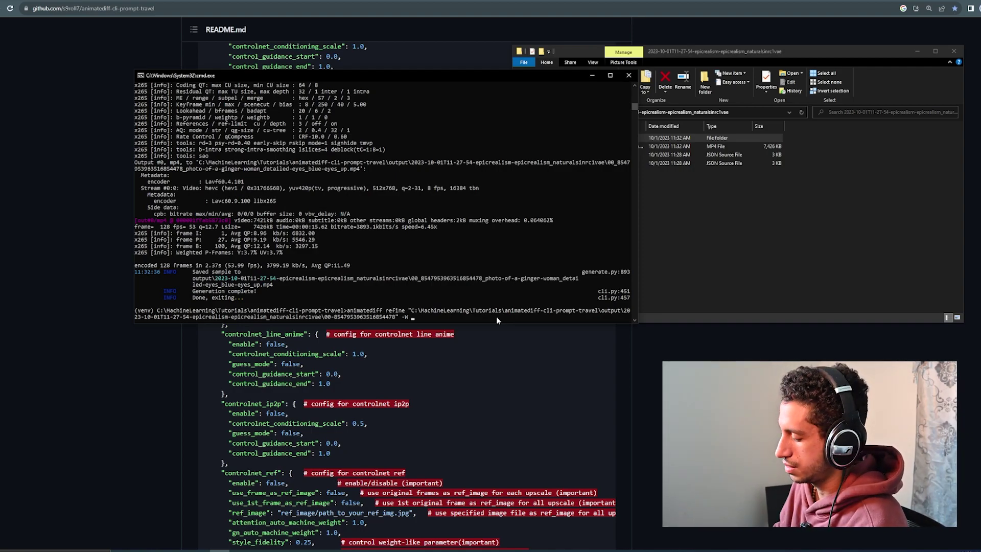
type(" 768")
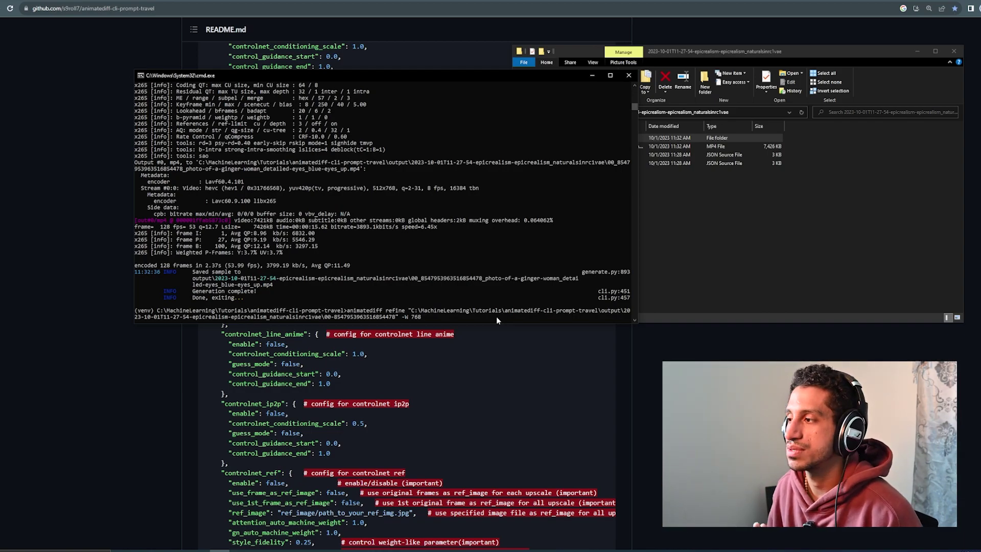
key("Return")
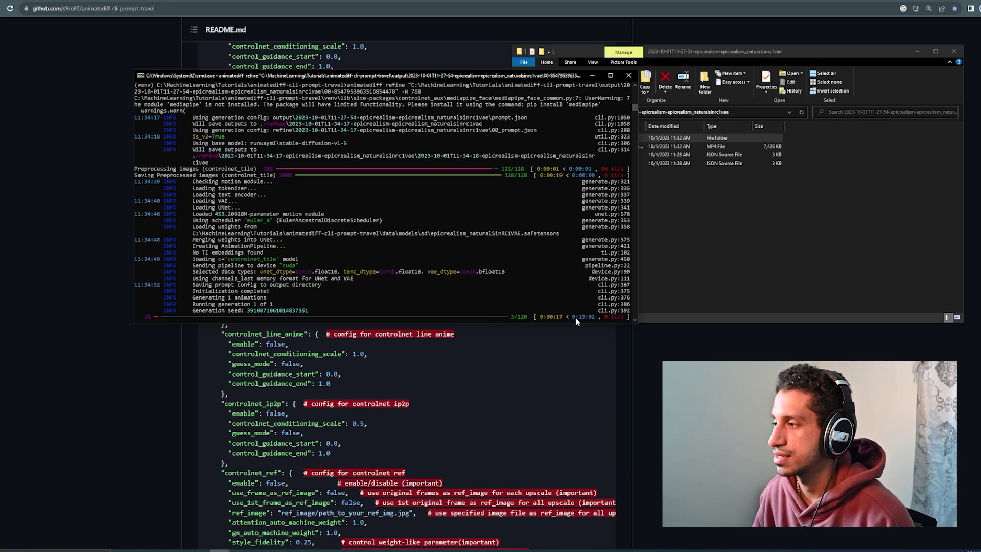
Step: Bring File Explorer's 11-27-54 run folder in front of the running refine
left_click(730, 275)
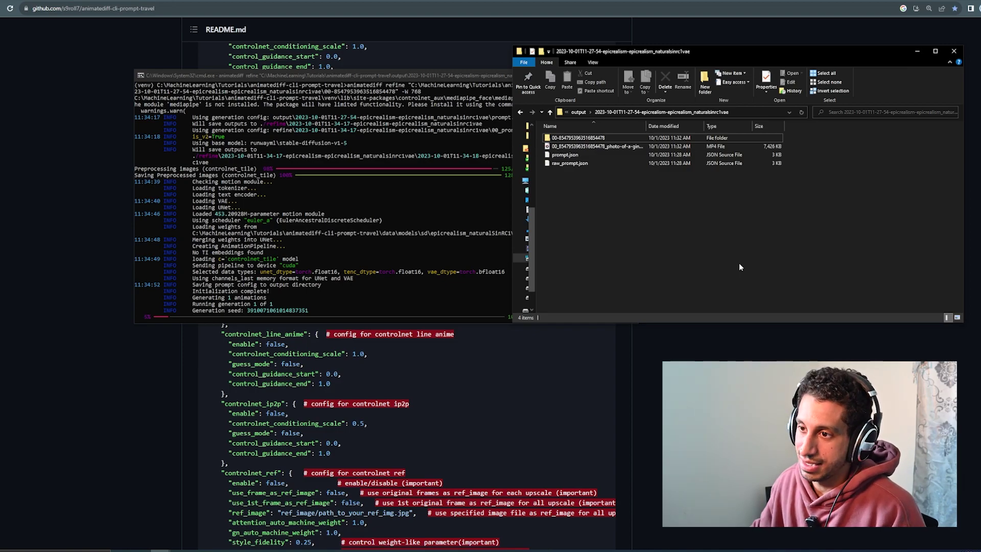
Step: Play the original 11-27-54 ginger-woman MP4 while the refine runs
left_click(426, 87)
left_click(644, 259)
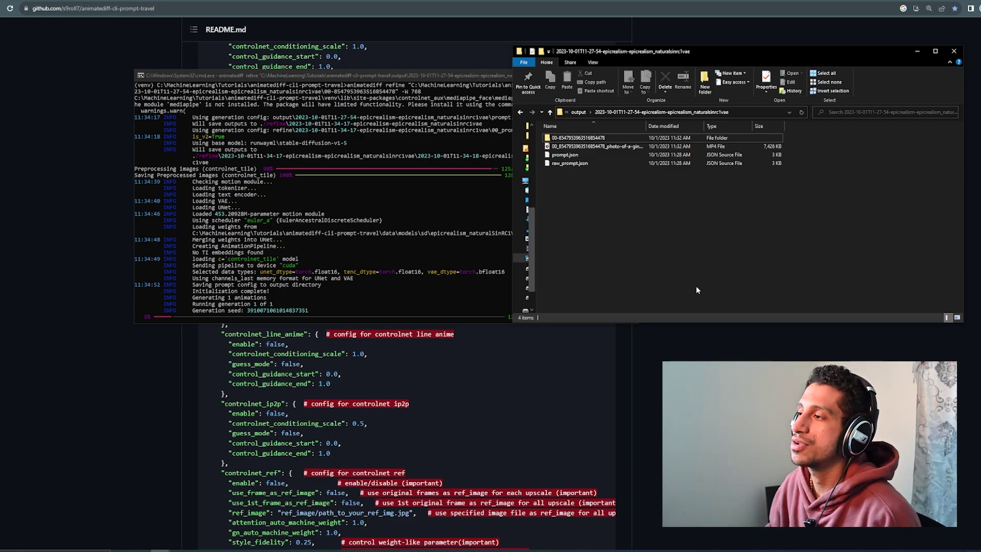
left_click(616, 148)
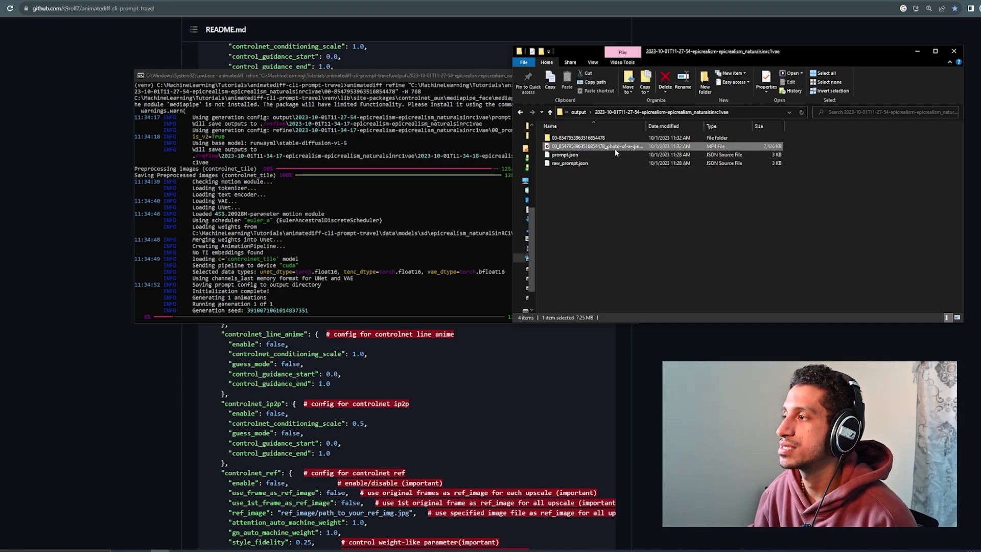
double_click(616, 149)
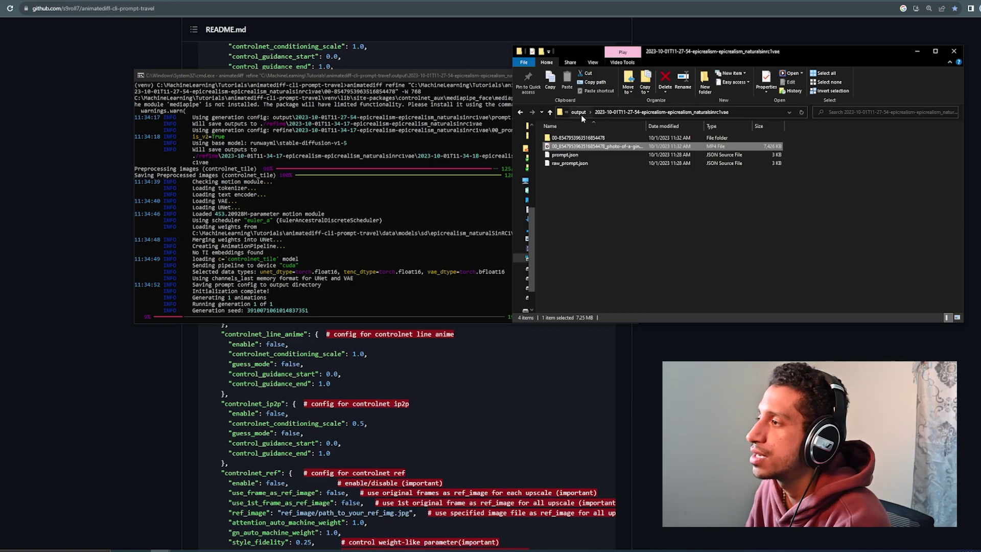
Step: Navigate from output to the project's refine folder and open its new run folder
left_click(579, 113)
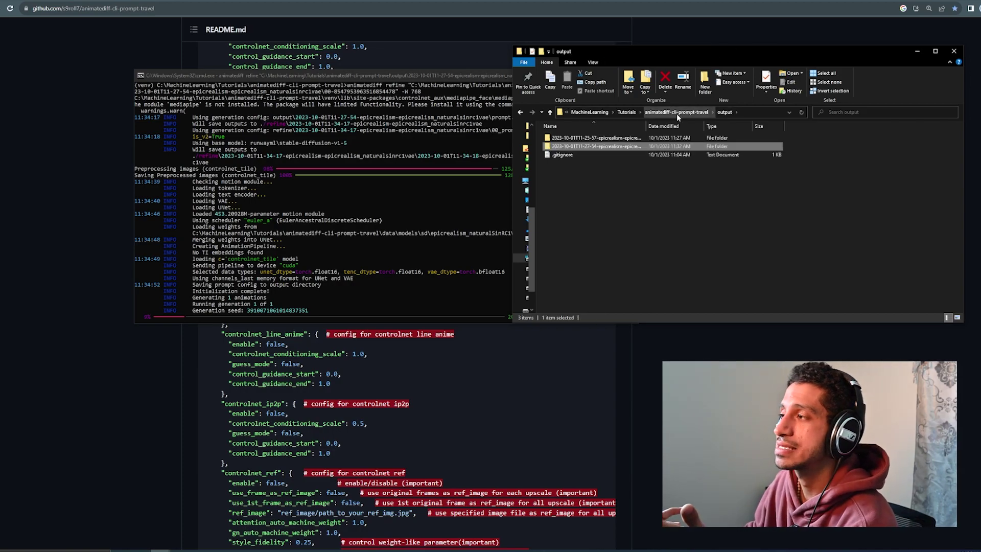
left_click(676, 112)
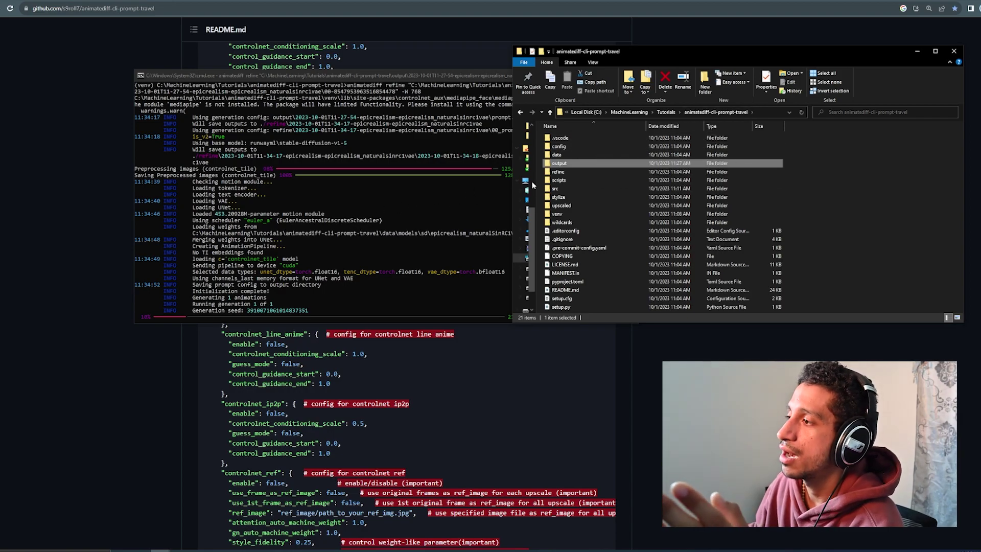
double_click(559, 163)
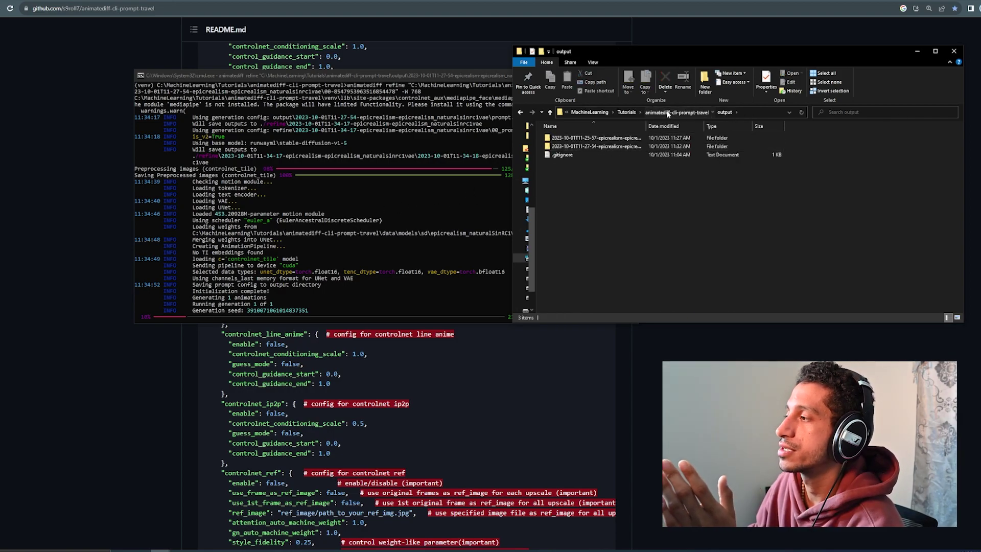
left_click(668, 114)
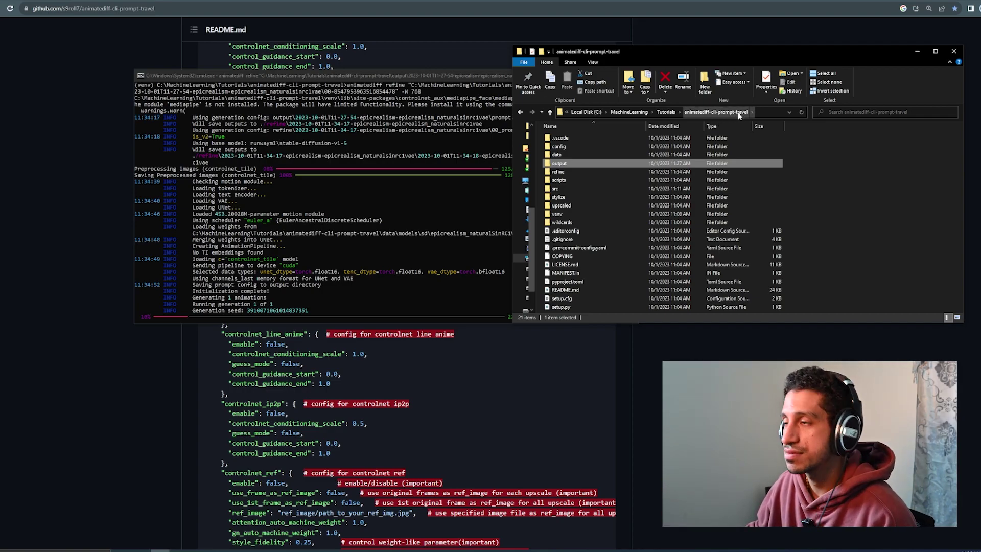
double_click(572, 173)
double_click(575, 139)
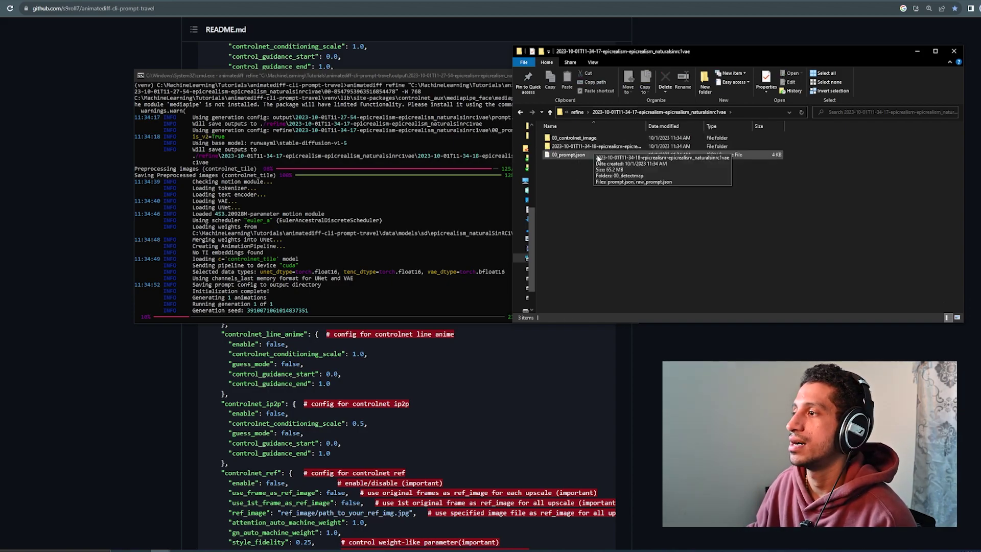
Step: Inspect the nested dated subfolder and 00_controlnet_image, then return to the run folder
double_click(596, 146)
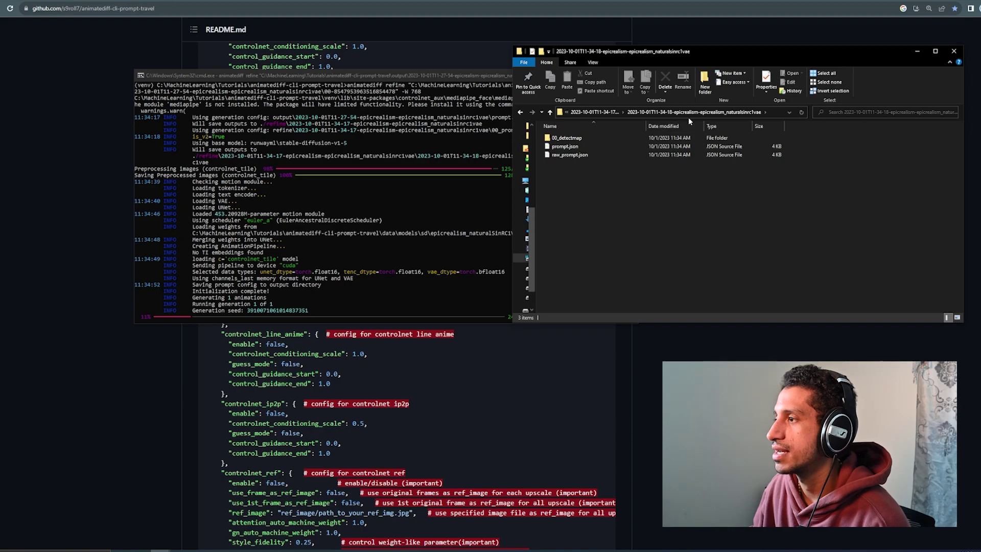
left_click(606, 113)
double_click(608, 138)
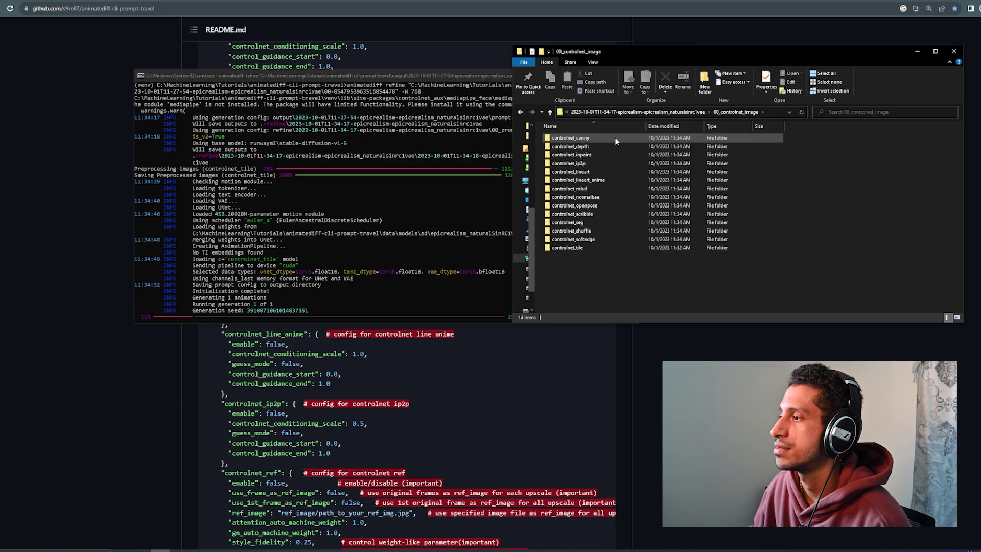
left_click(680, 113)
left_click(593, 227)
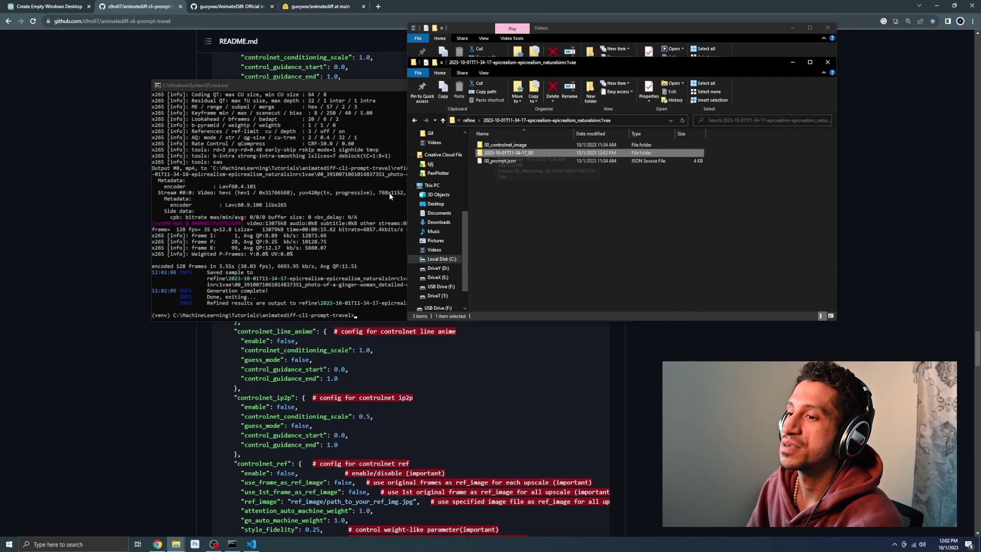
Step: Open the 2023-10-01T11-34-17_00 folder and play the refined 768-wide ginger-woman MP4
left_click(389, 196)
left_click(662, 222)
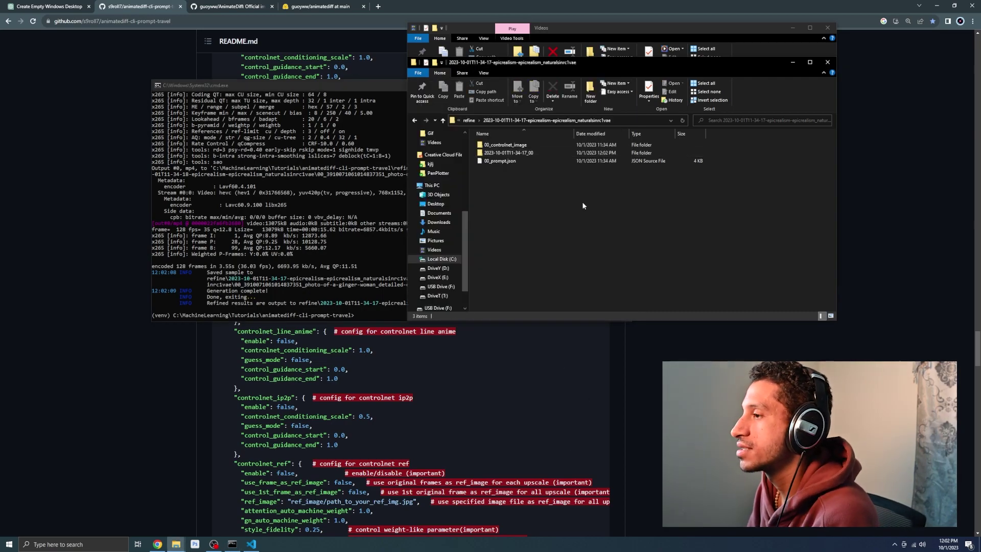
double_click(533, 154)
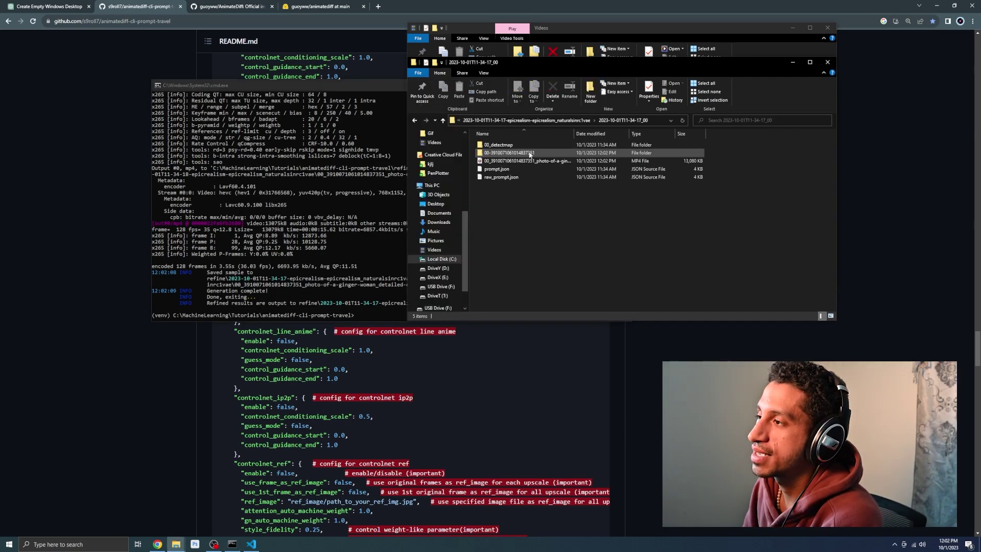
double_click(523, 162)
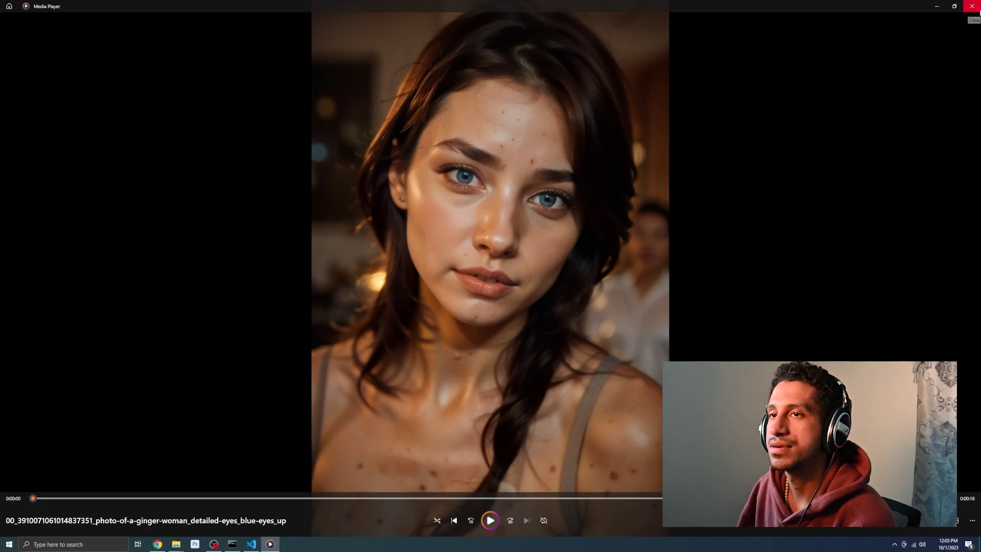
Step: Close Media Player and take Explorer back up to the refine folder
left_click(976, 7)
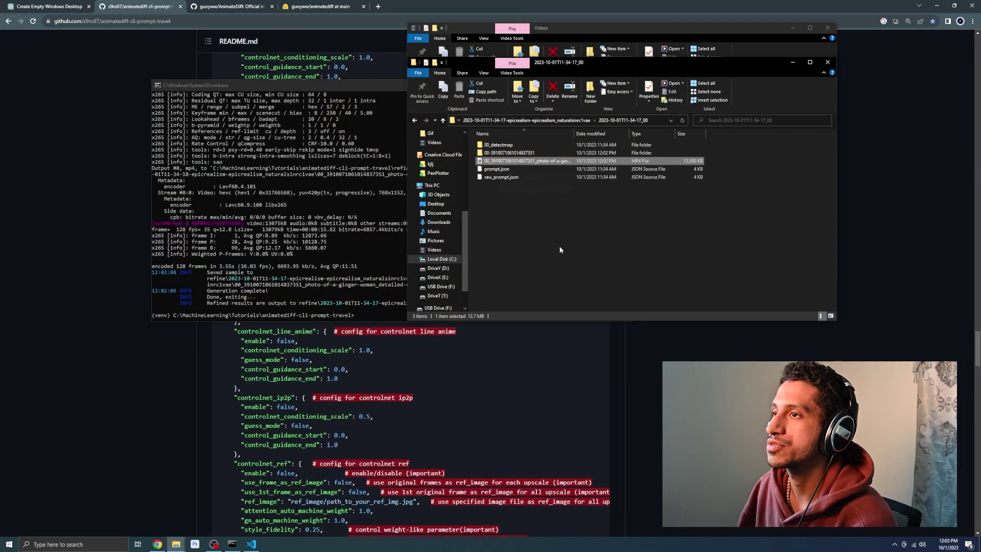
left_click(558, 121)
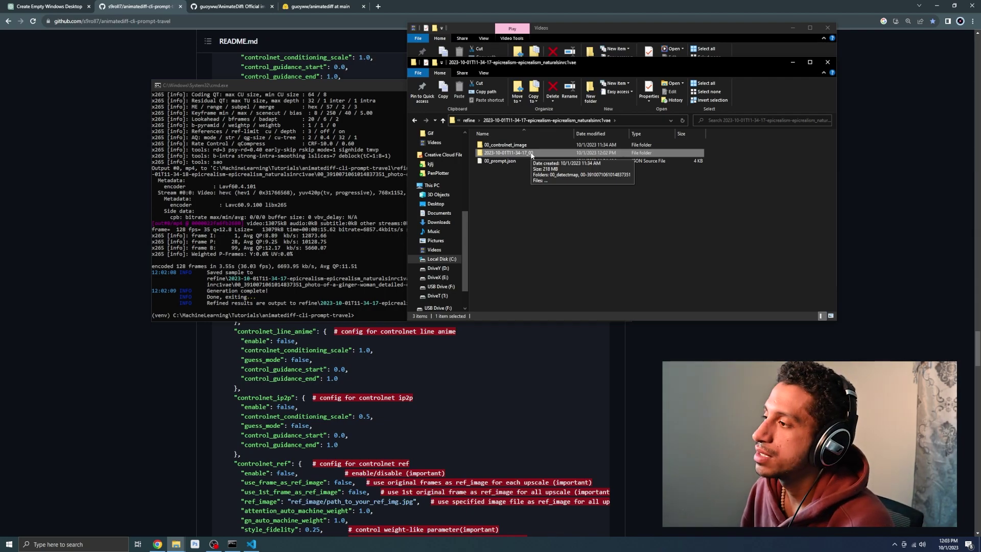
left_click(469, 120)
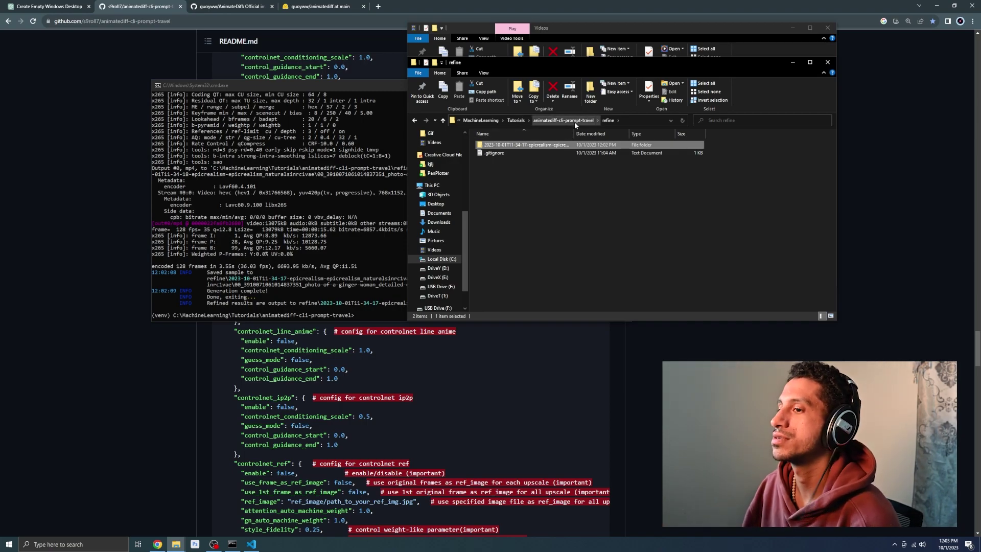
Step: Scroll the GitHub README to the ip_adapter_map and controlnet_map examples
left_click(374, 394)
scroll(314, 260, "up", 15)
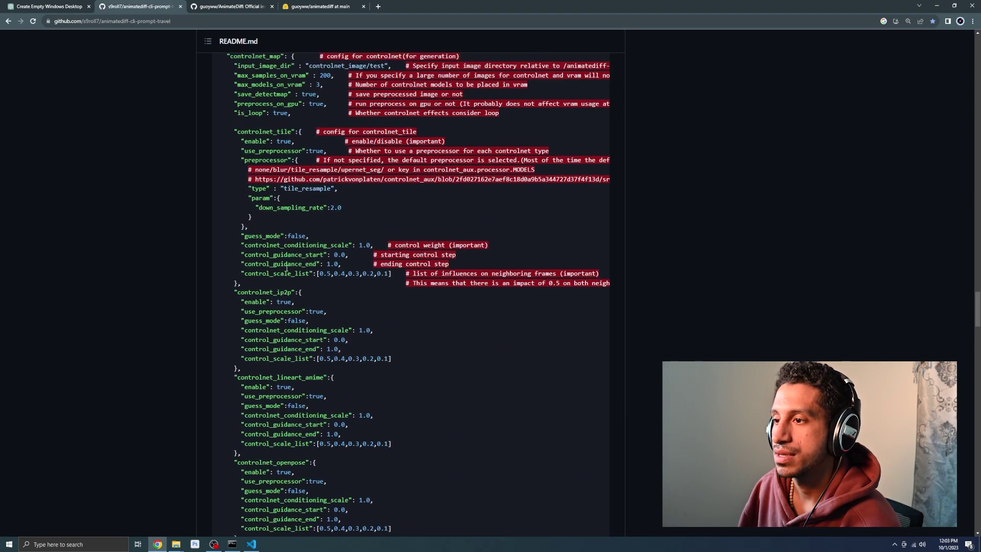
scroll(286, 268, "up", 4)
scroll(288, 257, "up", 2)
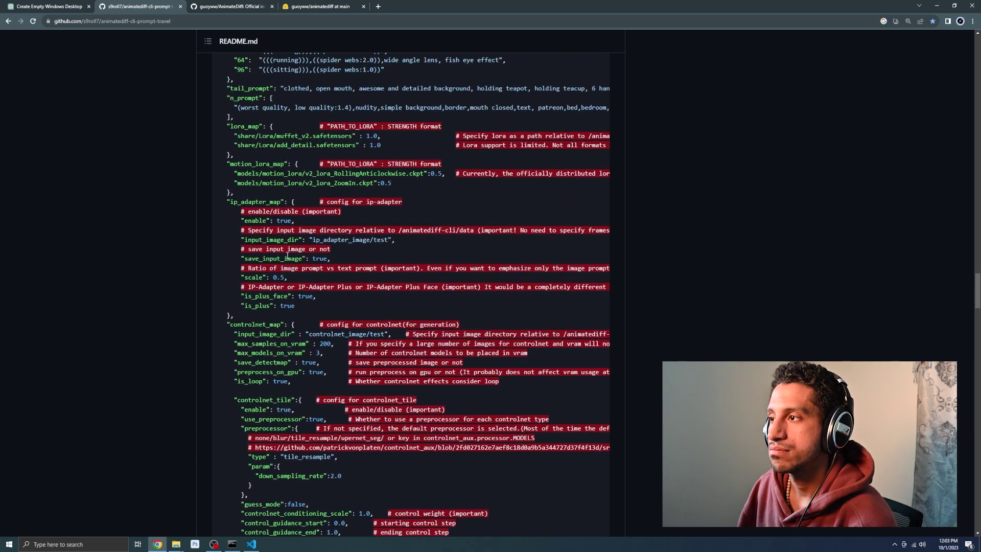
scroll(288, 249, "down", 2)
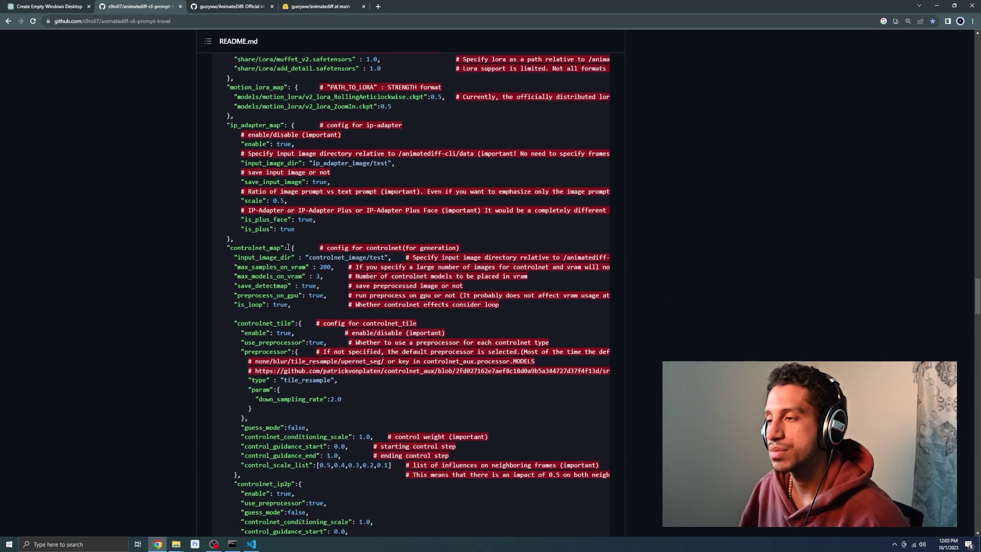